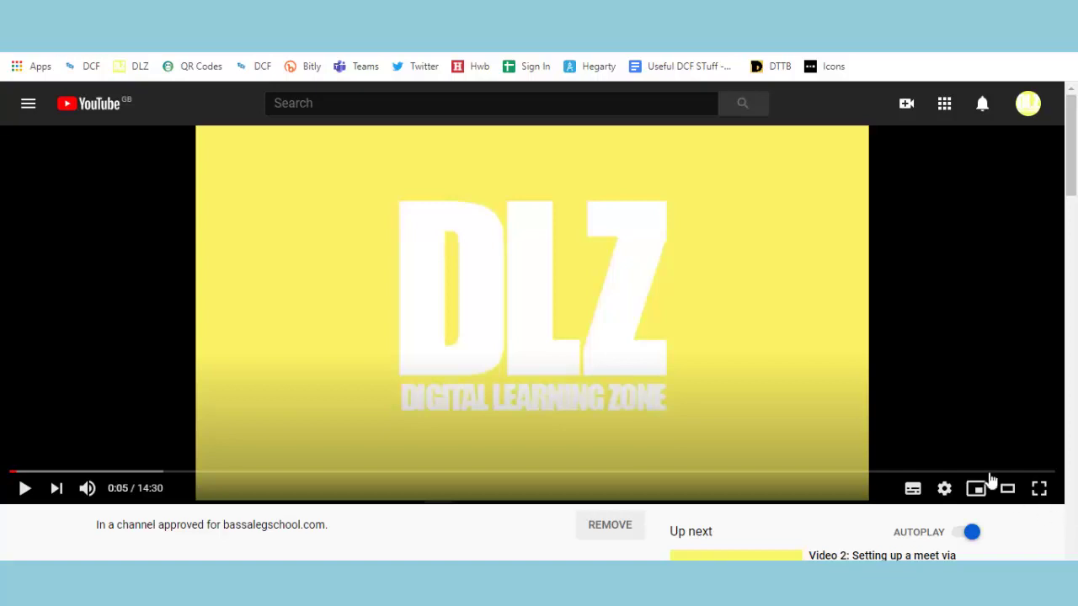
Expand the Google Sites Made Easy video description to reveal its timestamp list
scroll(431, 380, "down", 3)
scroll(431, 380, "down", 1)
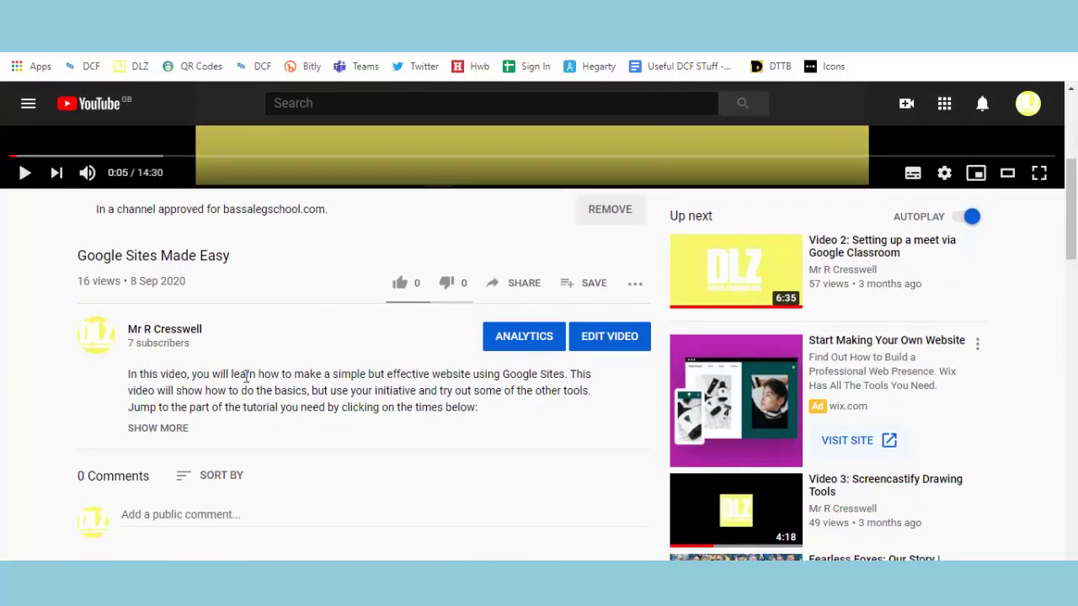
left_click(173, 430)
scroll(292, 443, "down", 1)
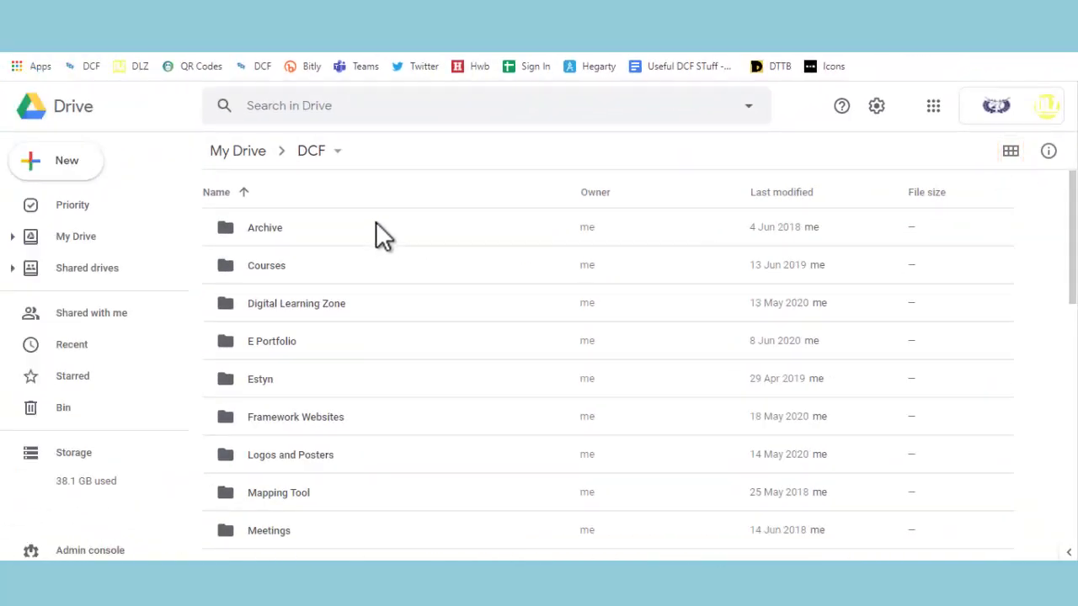
Scroll through the DCF folder's subfolders and files, then back to the top
scroll(376, 227, "down", 5)
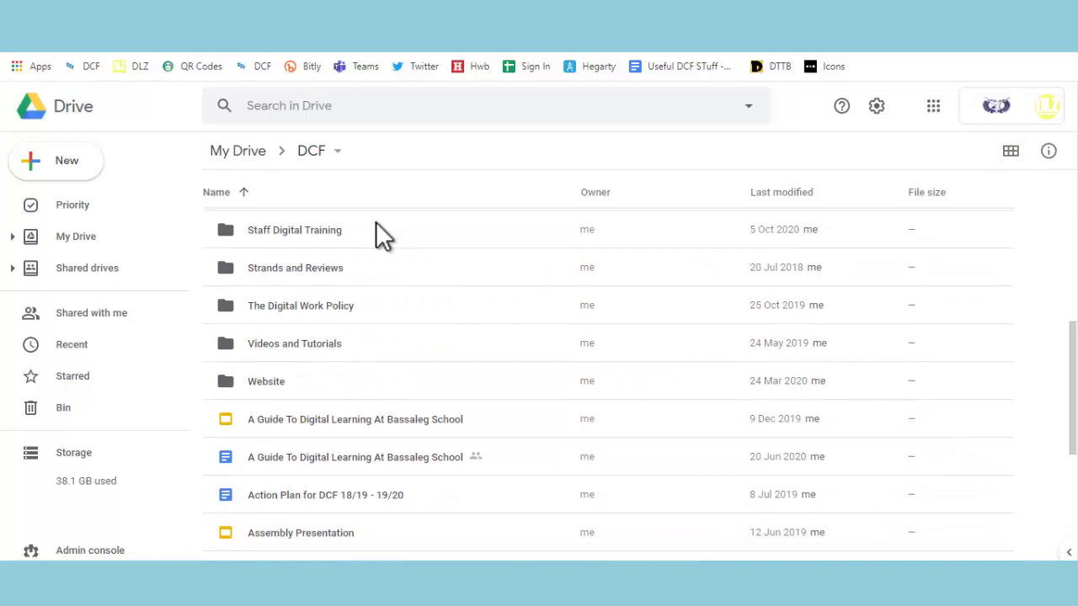
scroll(377, 225, "down", 1)
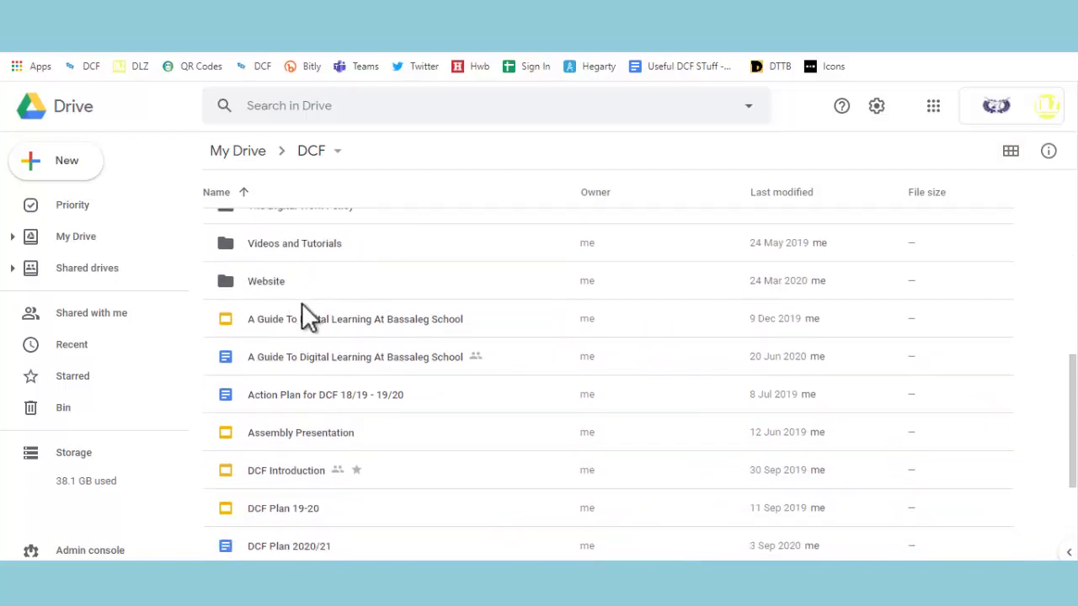
scroll(302, 303, "down", 2)
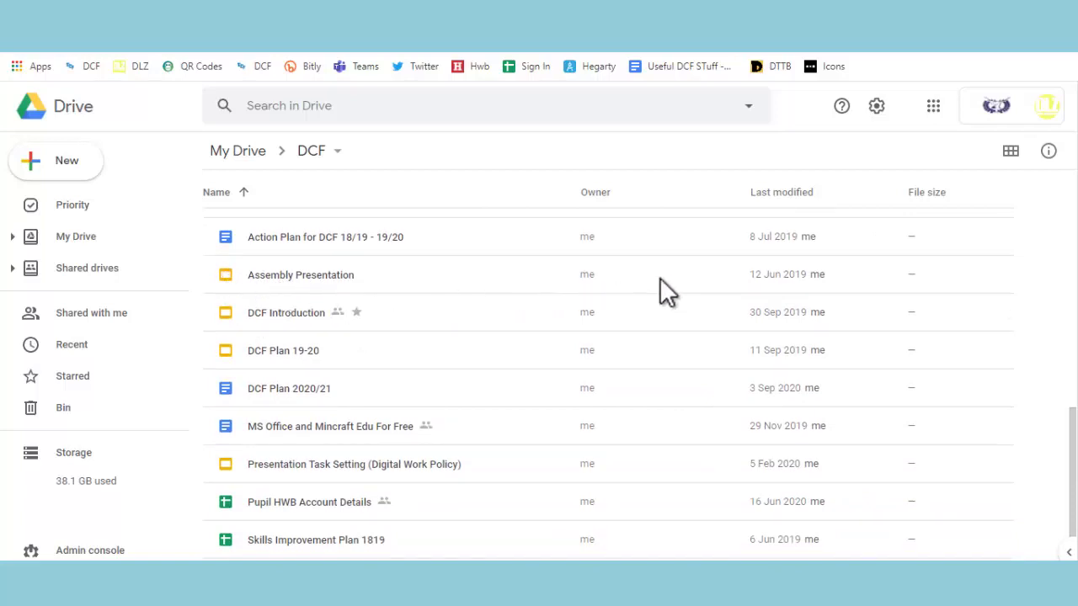
scroll(716, 290, "up", 8)
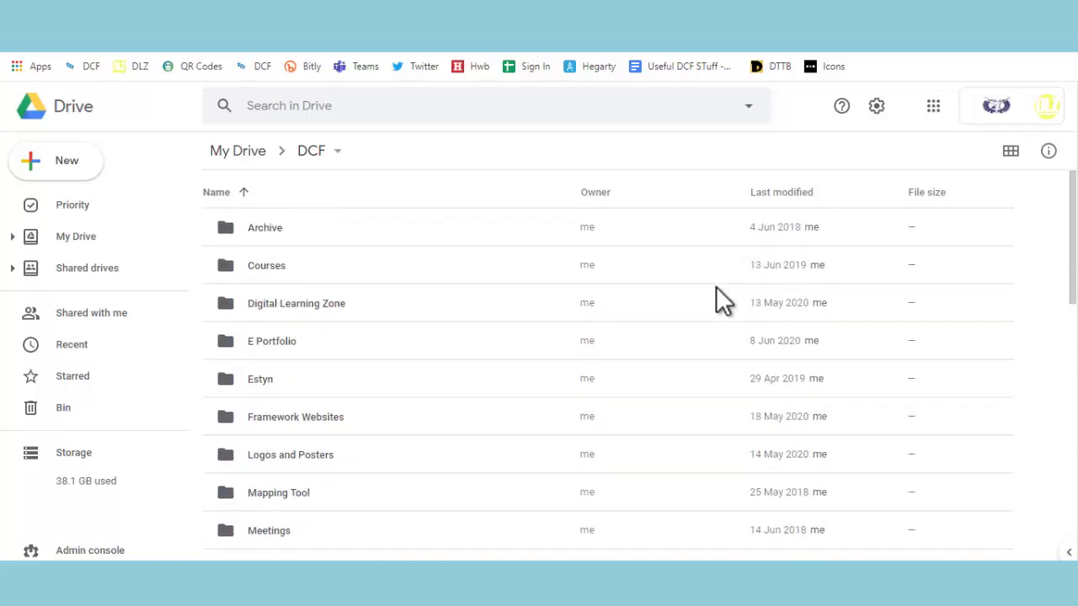
Show the DCF folder as a thumbnail grid, browse it, then return to list view
left_click(1017, 158)
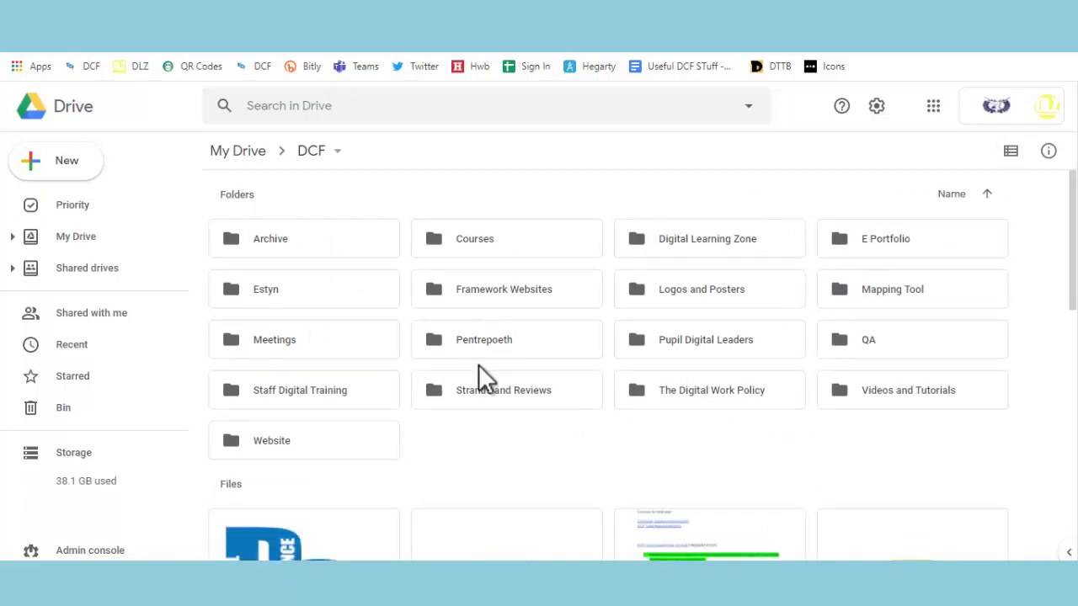
scroll(480, 379, "down", 5)
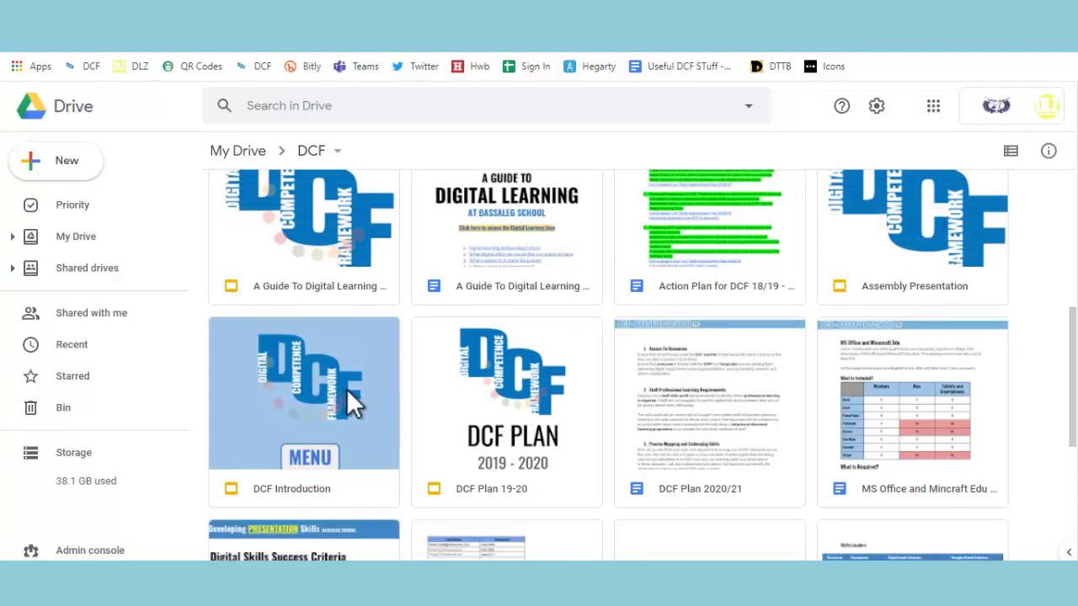
scroll(477, 445, "down", 2)
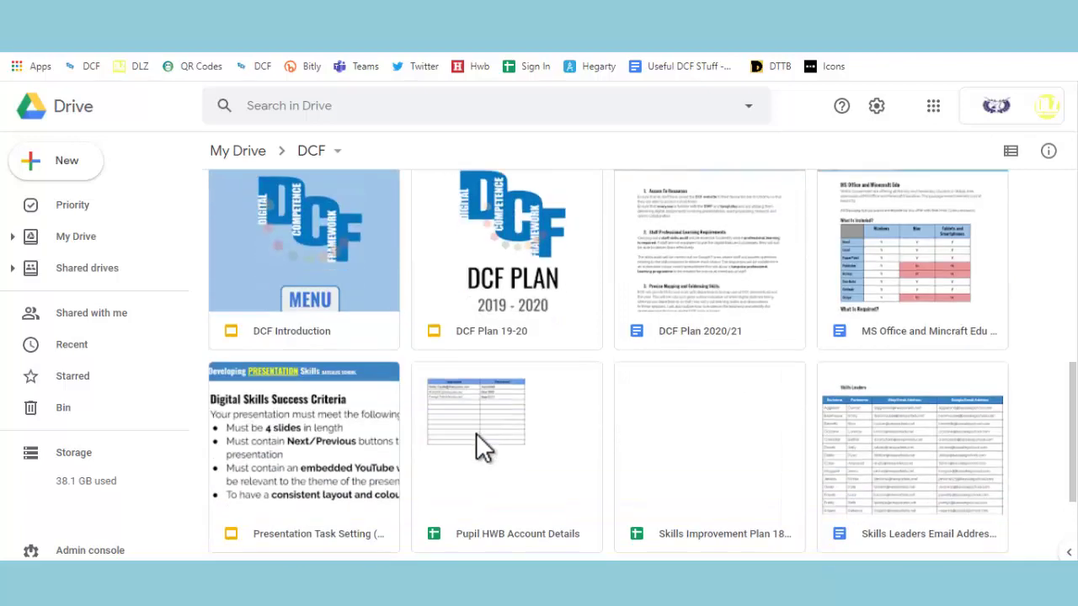
scroll(476, 447, "up", 2)
scroll(478, 436, "up", 5)
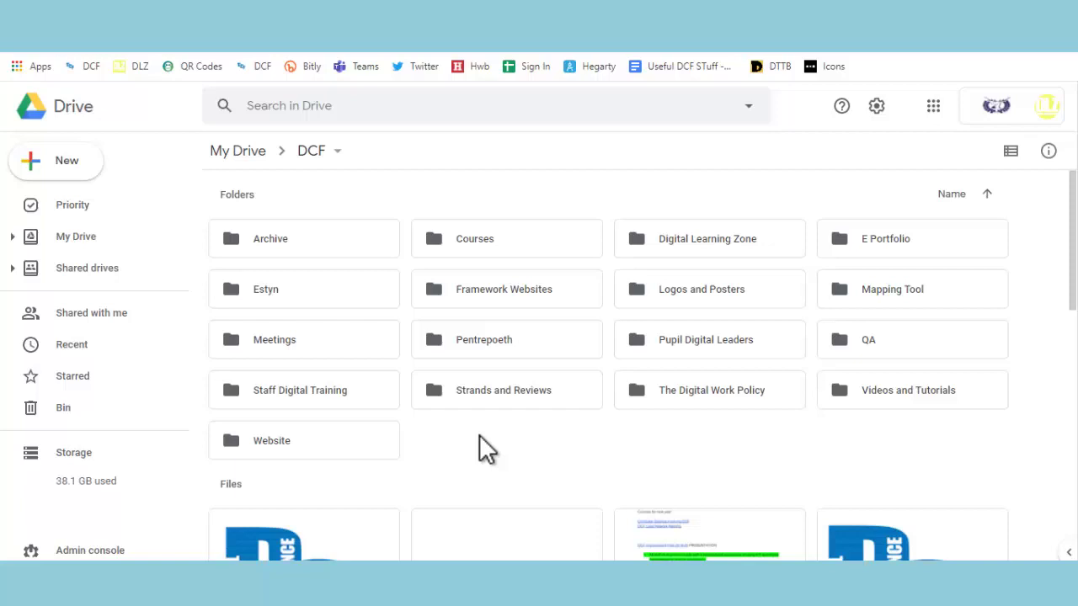
left_click(1009, 156)
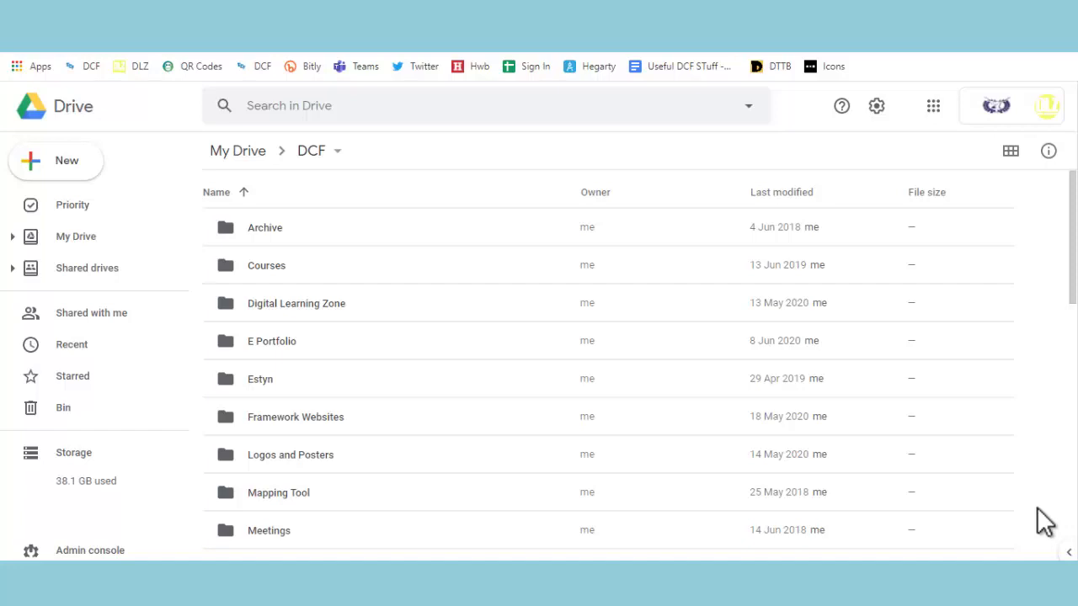
Create a new folder named Test inside the DCF folder
left_click(65, 151)
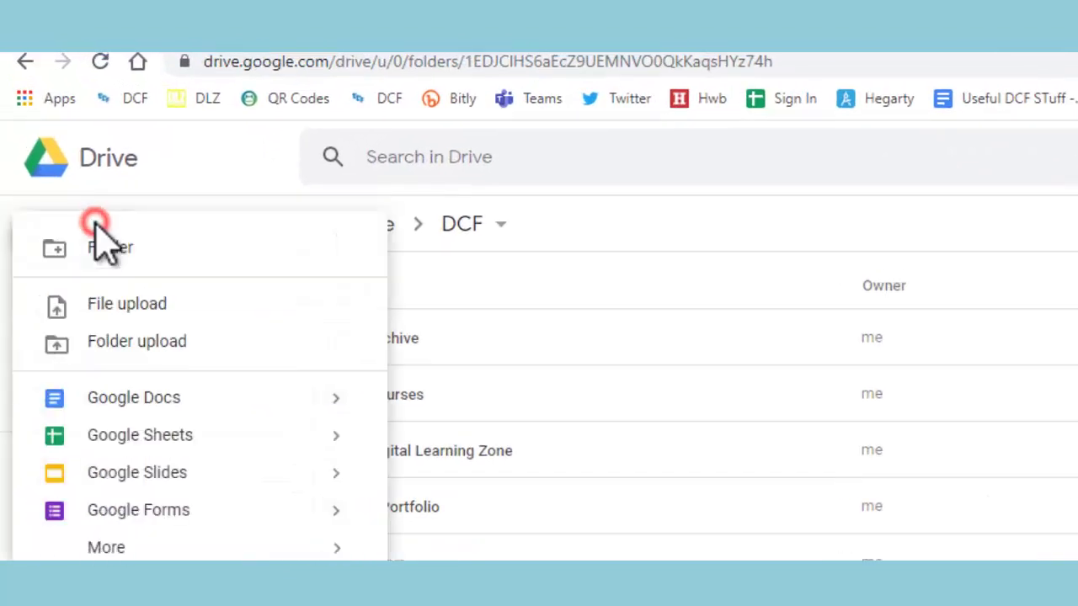
left_click(111, 249)
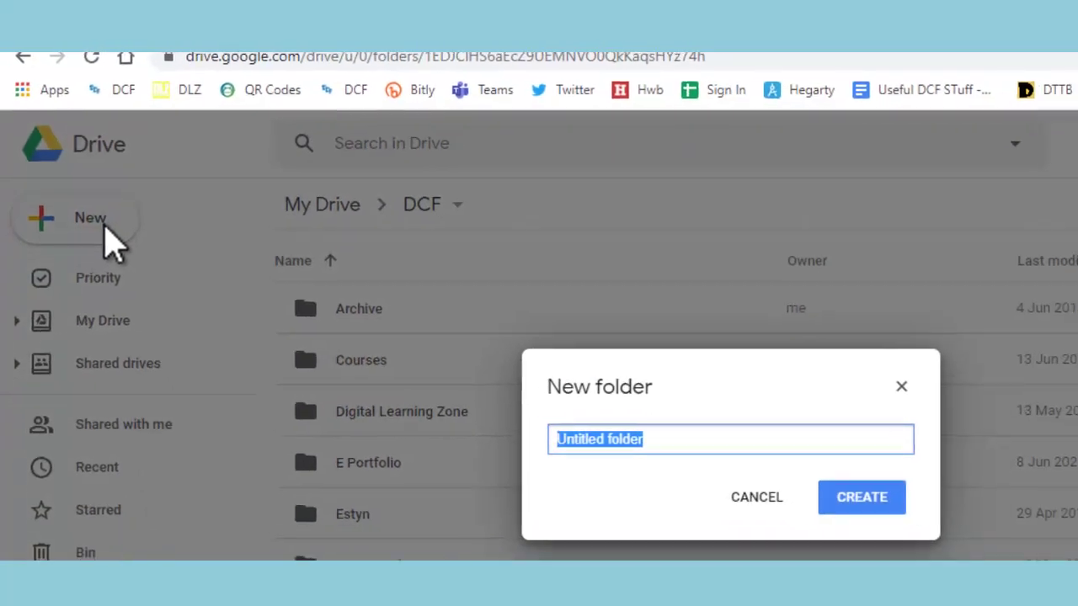
type("Test")
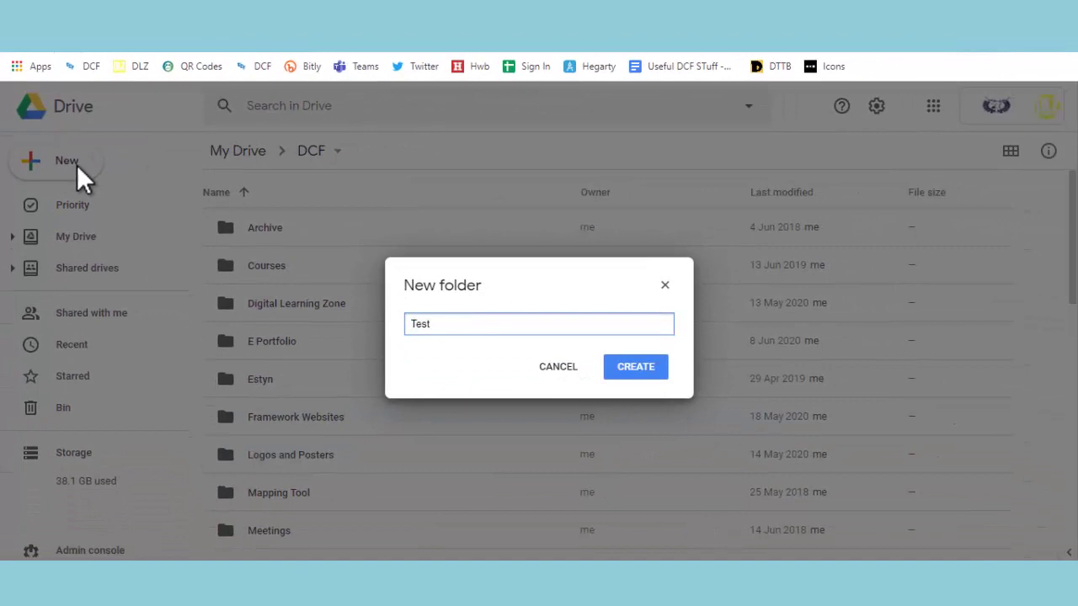
key("Return")
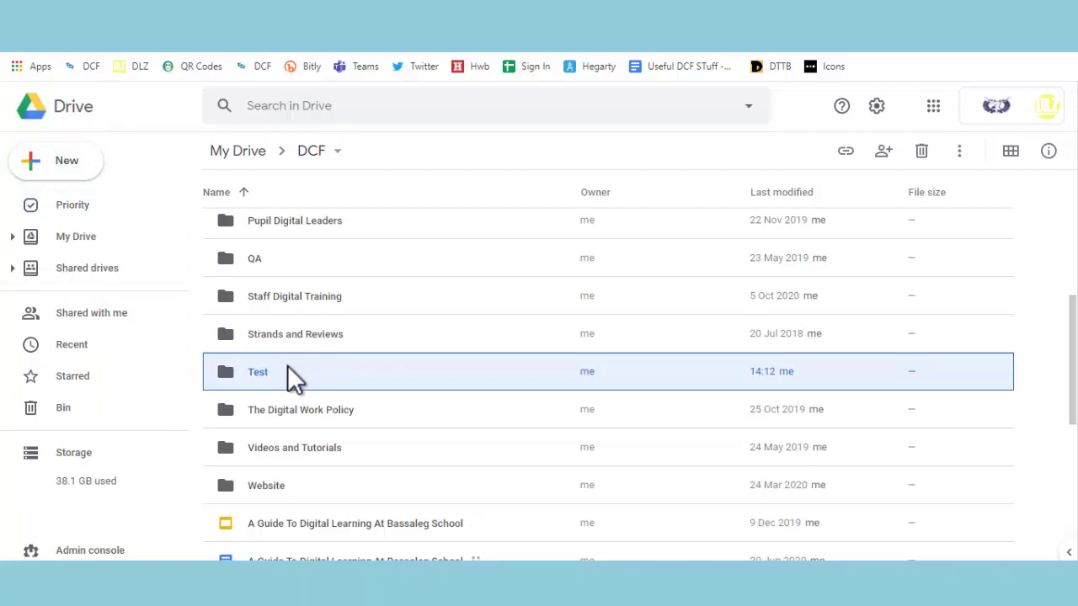
Open the empty Test folder and bring up the New creation menu
double_click(287, 368)
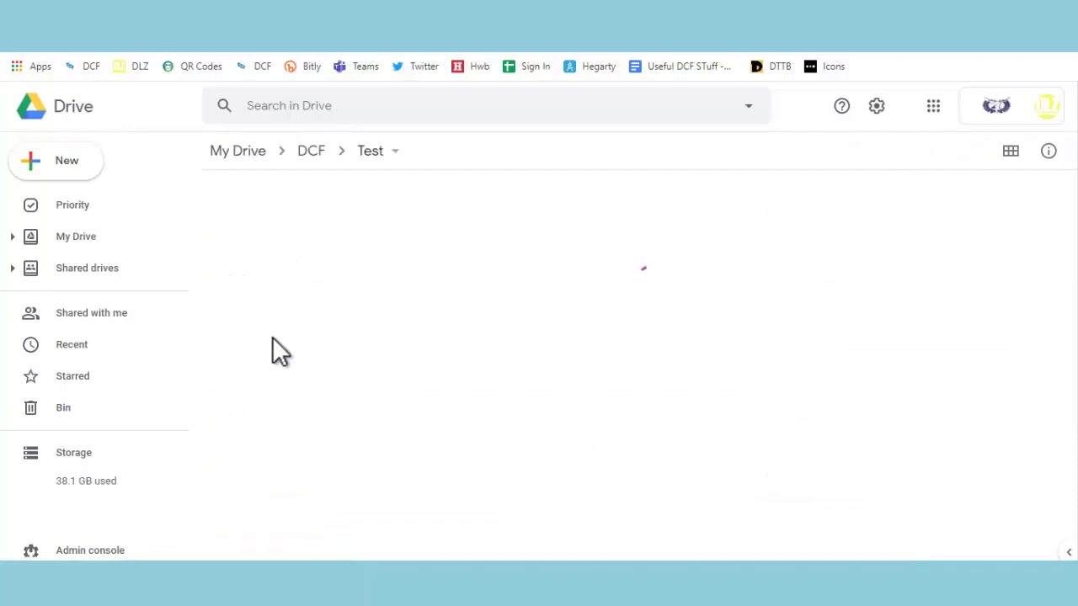
left_click(64, 164)
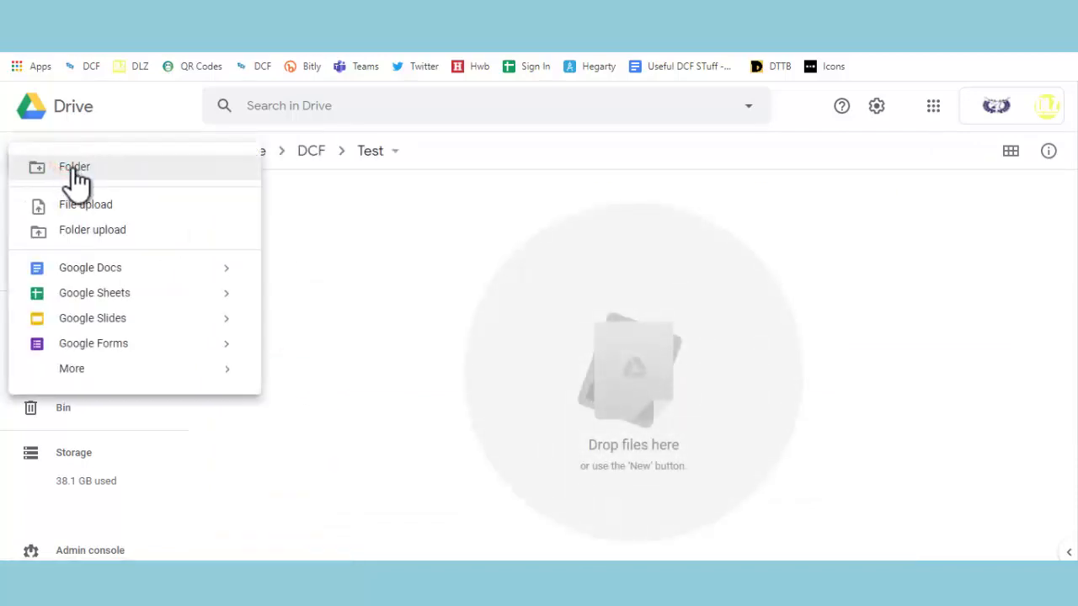
left_click(352, 200)
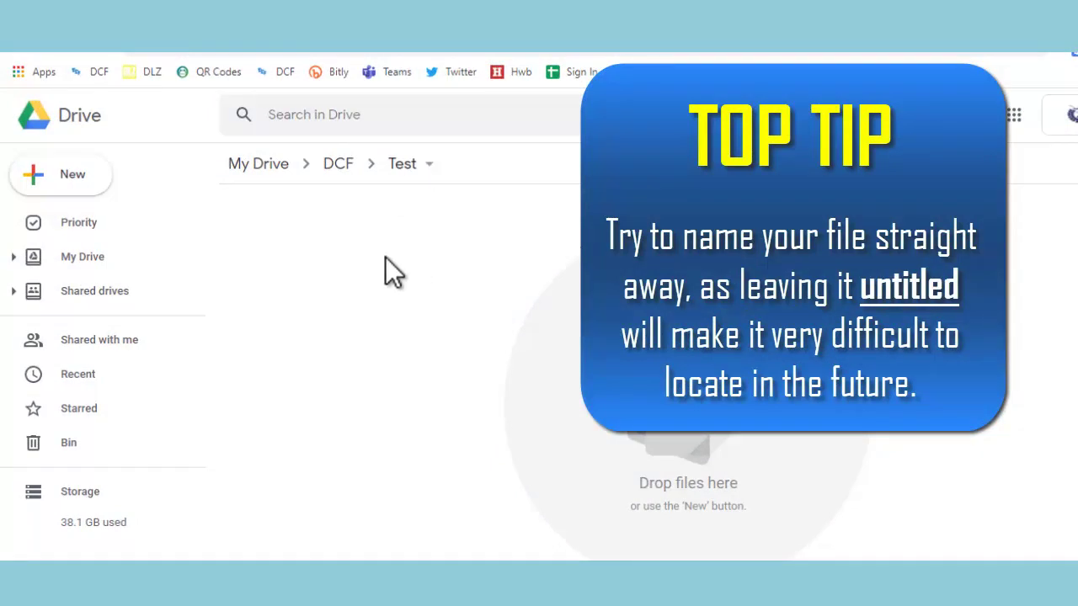
left_click(65, 181)
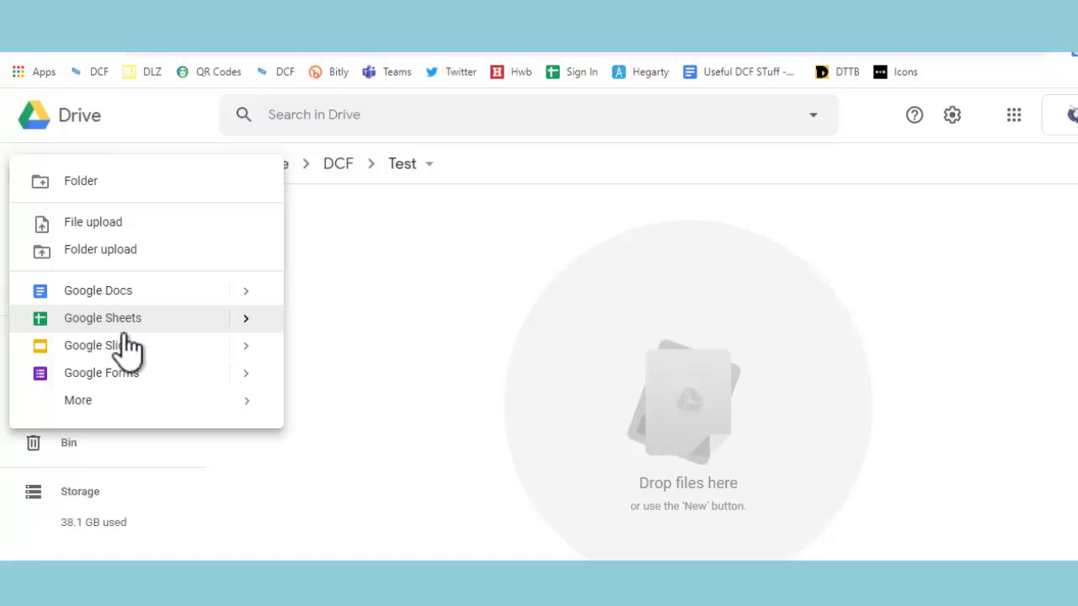
mouse_move(182, 402)
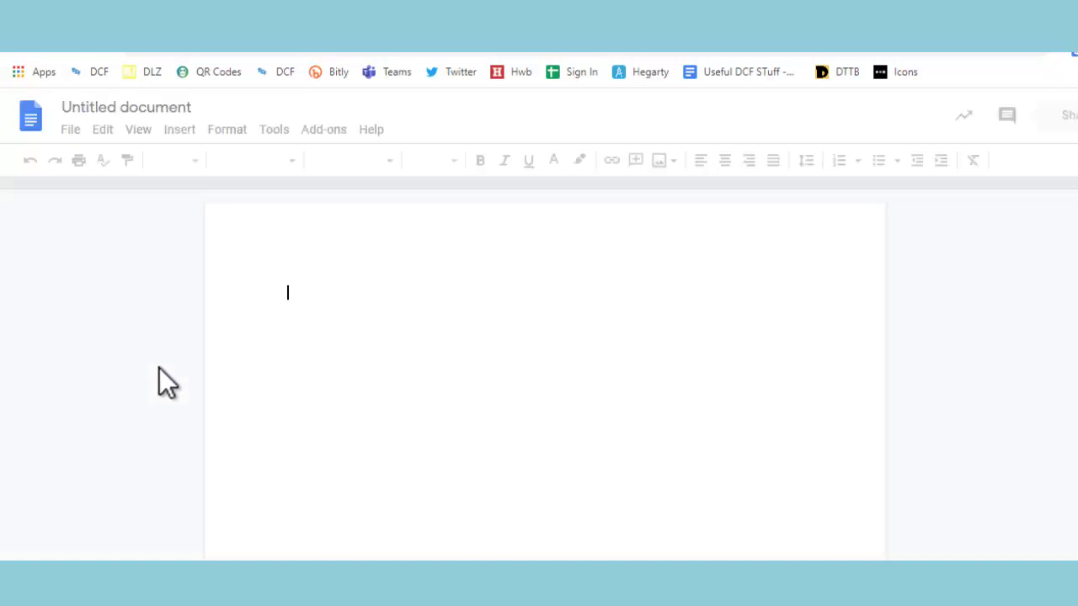
Rename the untitled Google Docs document to Test
left_click(122, 105)
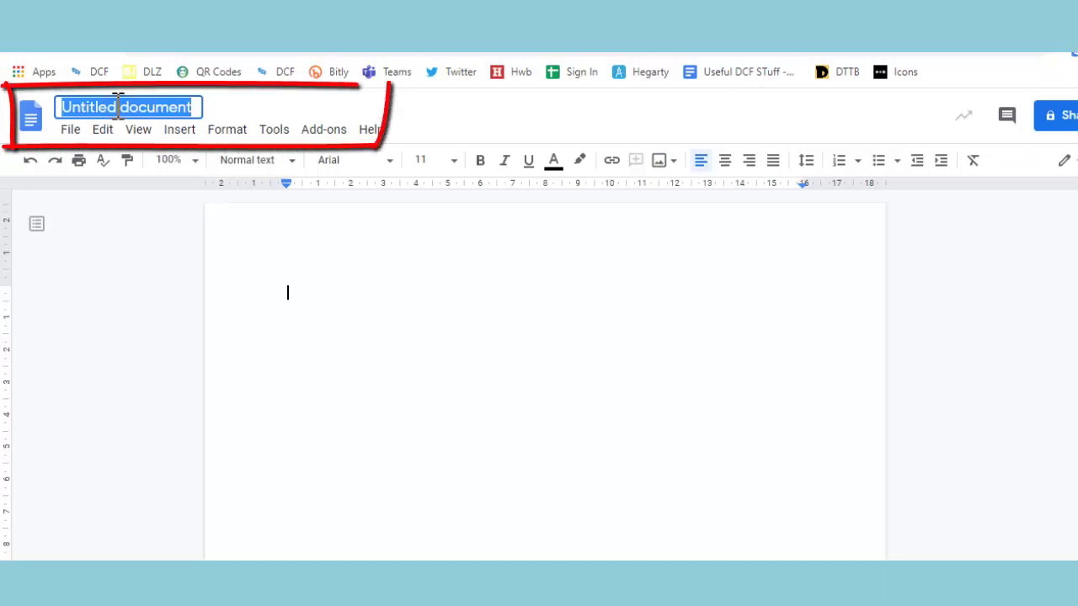
type("Test")
key("Return")
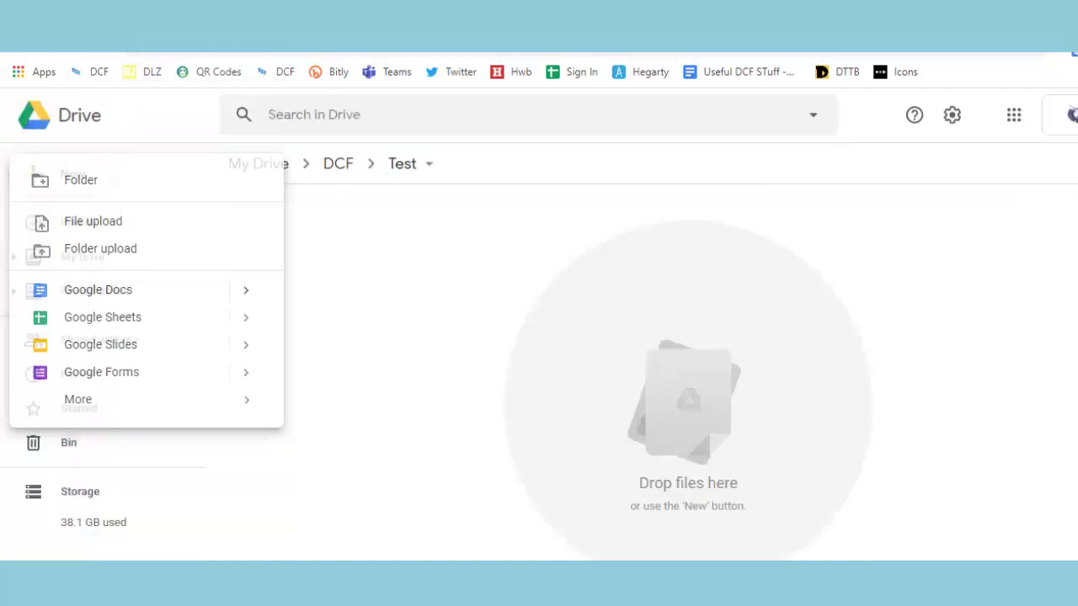
Return to Drive's Test folder, select the Test document, and show the New > Google Docs choices
left_click(428, 333)
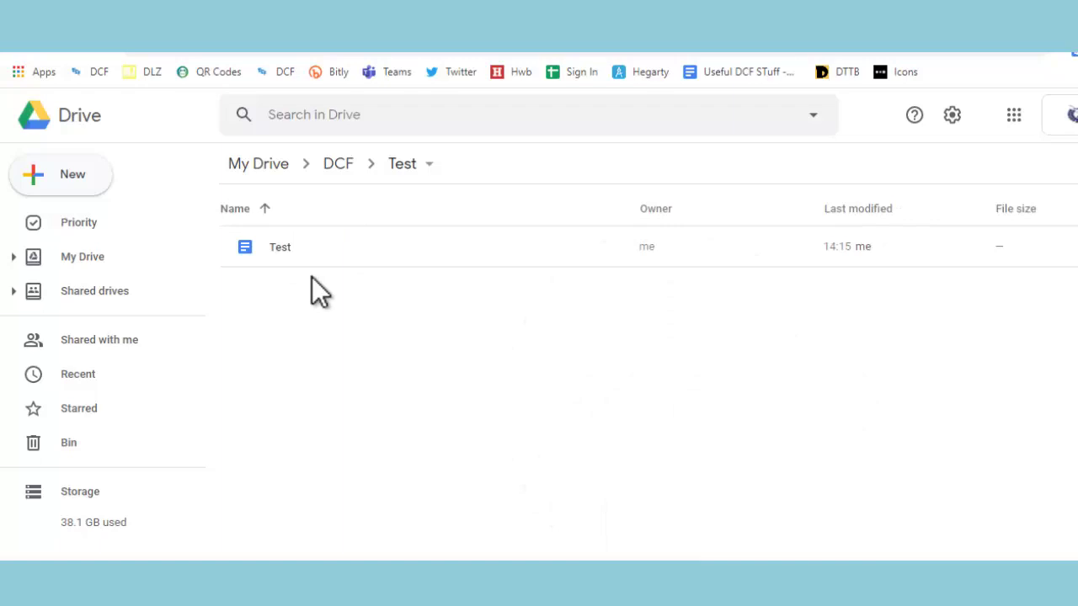
left_click(340, 262)
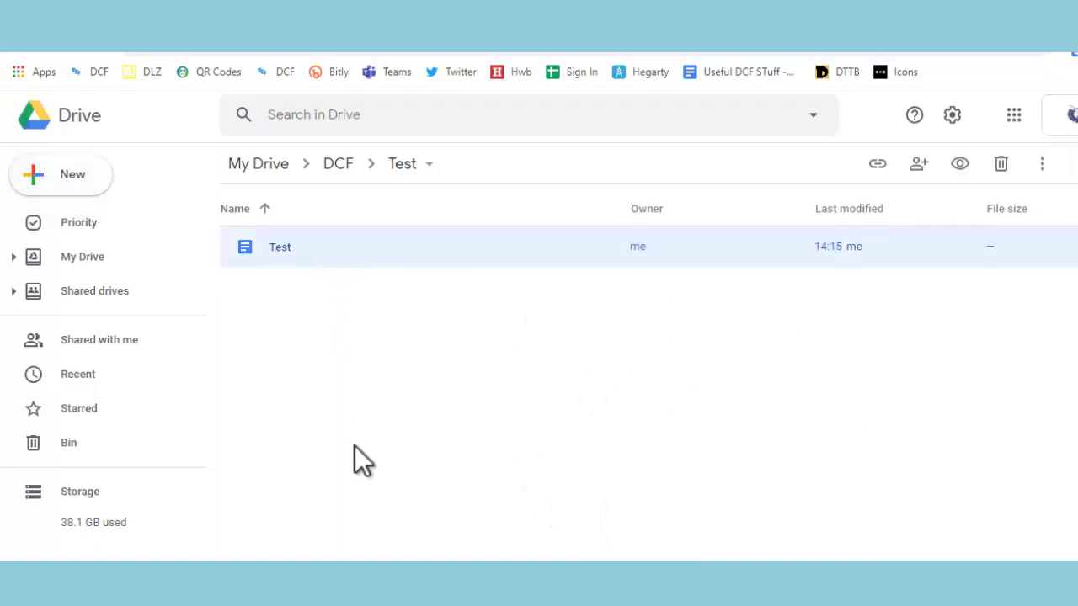
left_click(46, 167)
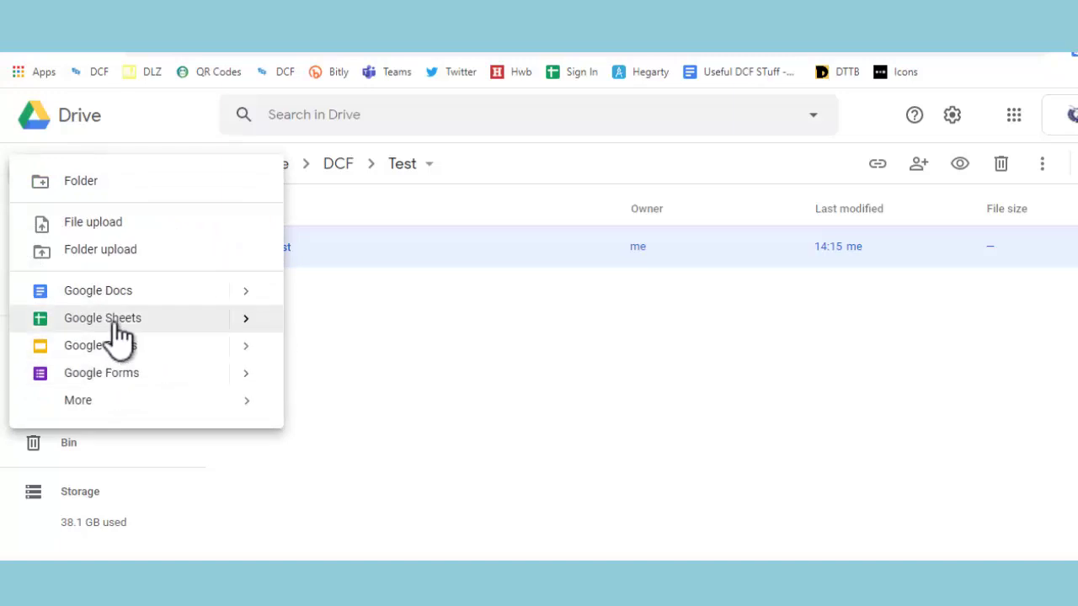
left_click(451, 369)
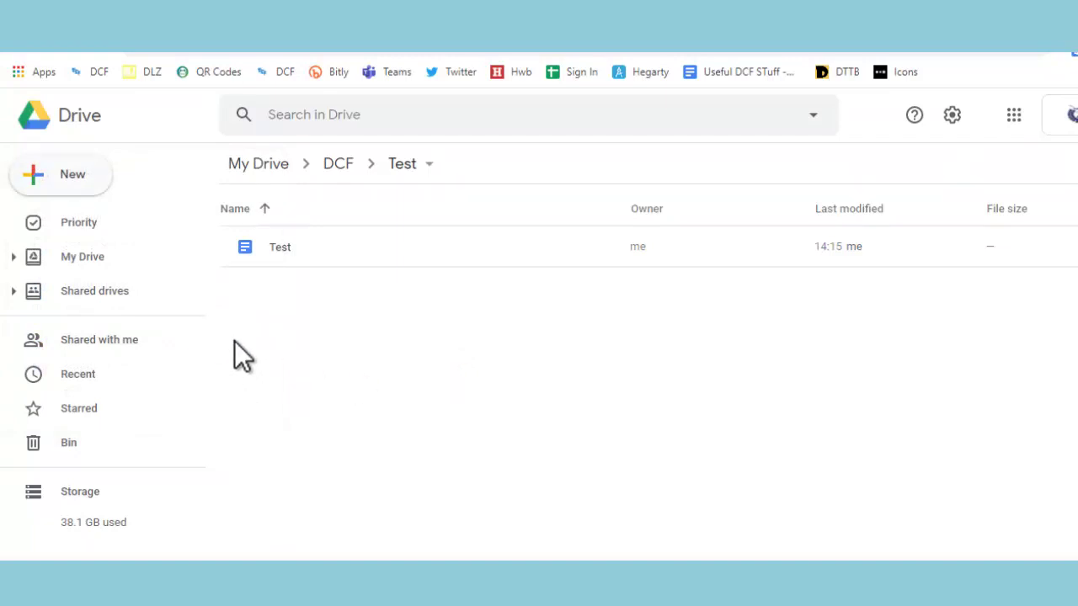
left_click(84, 172)
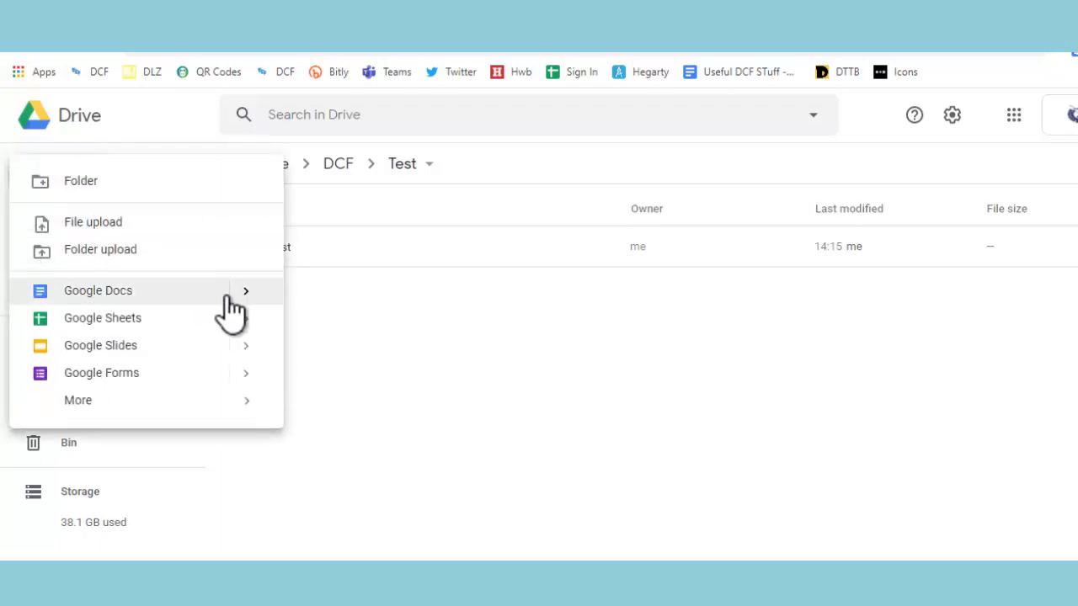
mouse_move(246, 294)
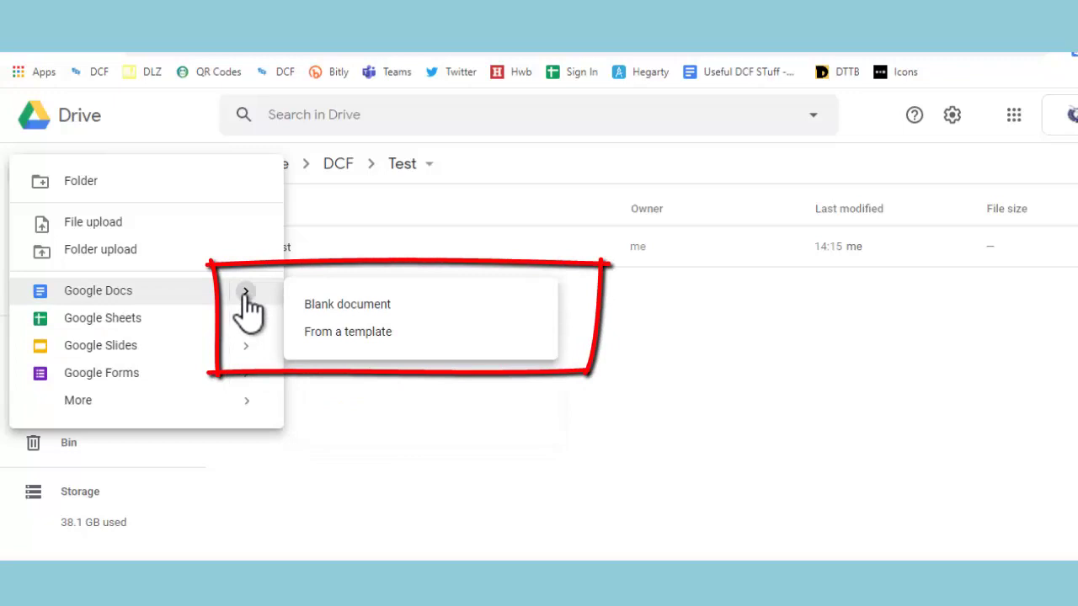
Open the Google Docs template gallery and browse its General and Bassaleg School templates
left_click(341, 332)
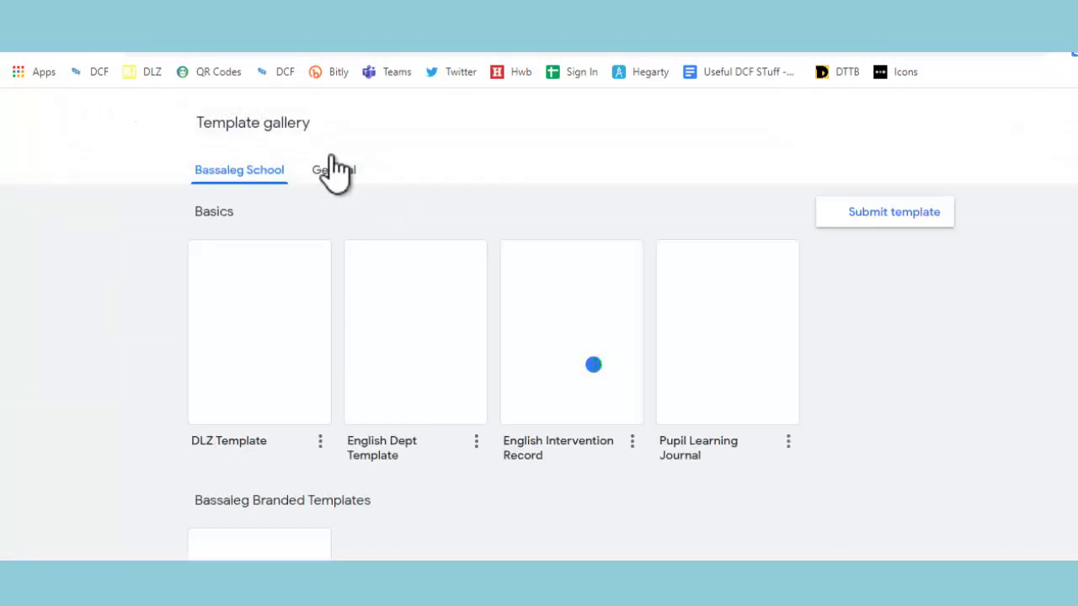
left_click(333, 171)
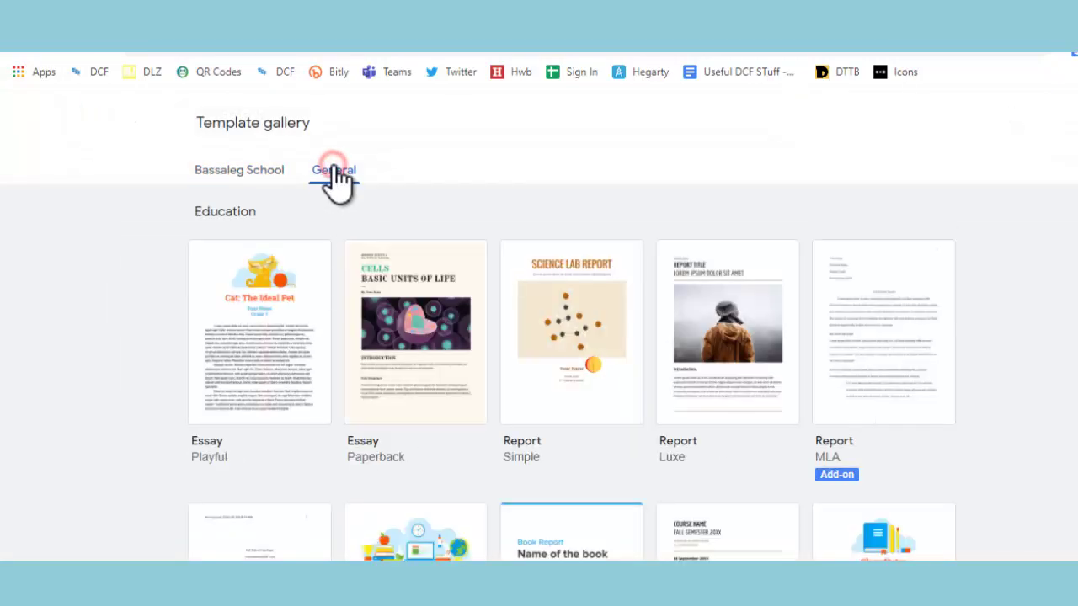
left_click(271, 175)
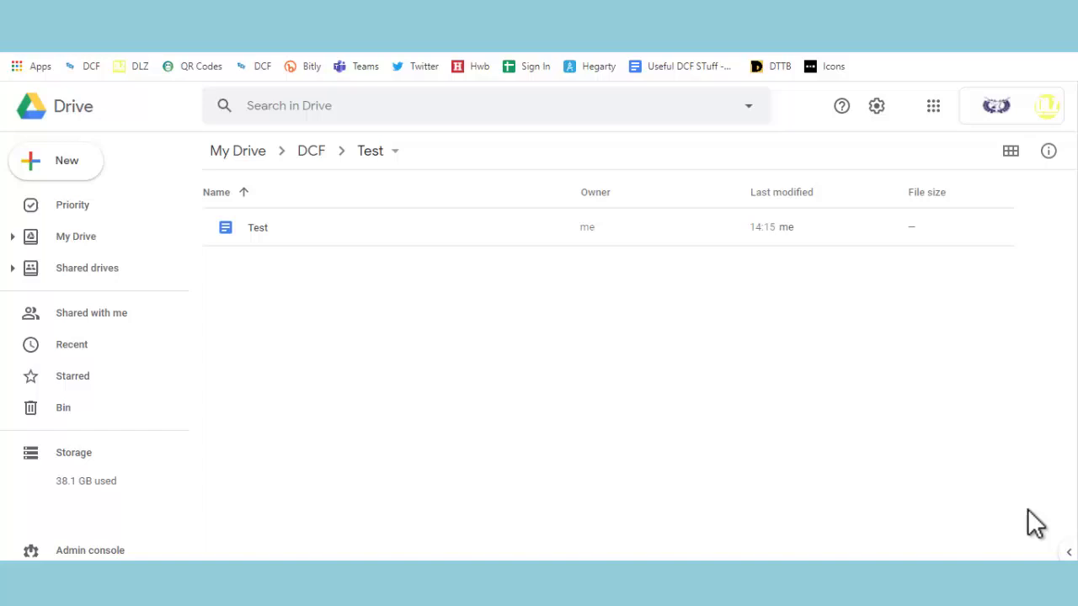
Go back up to DCF and rename the Test folder to Video Folders
left_click(310, 153)
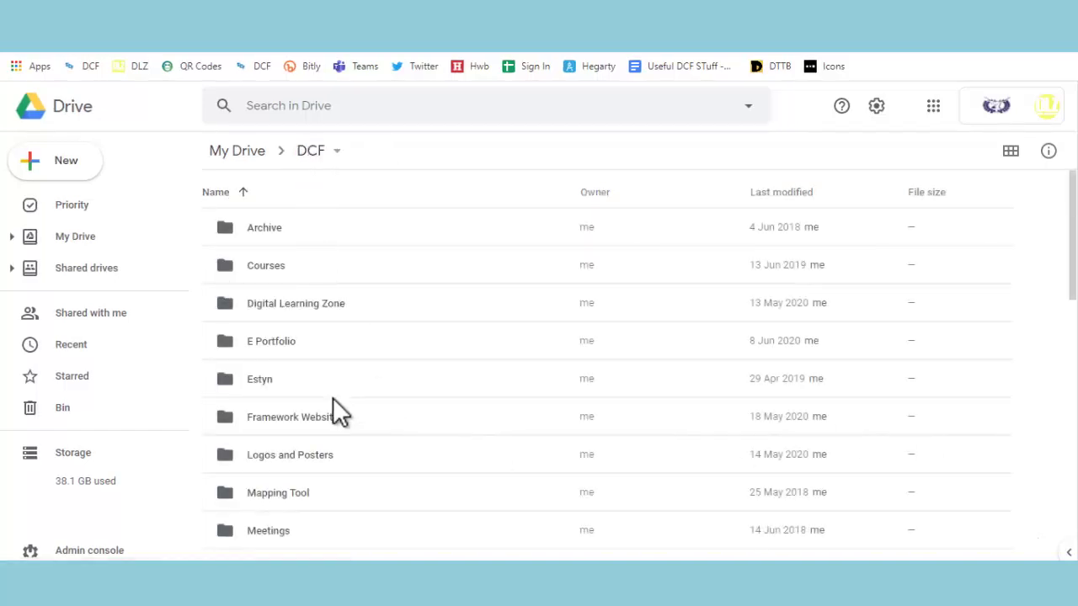
scroll(334, 405, "down", 5)
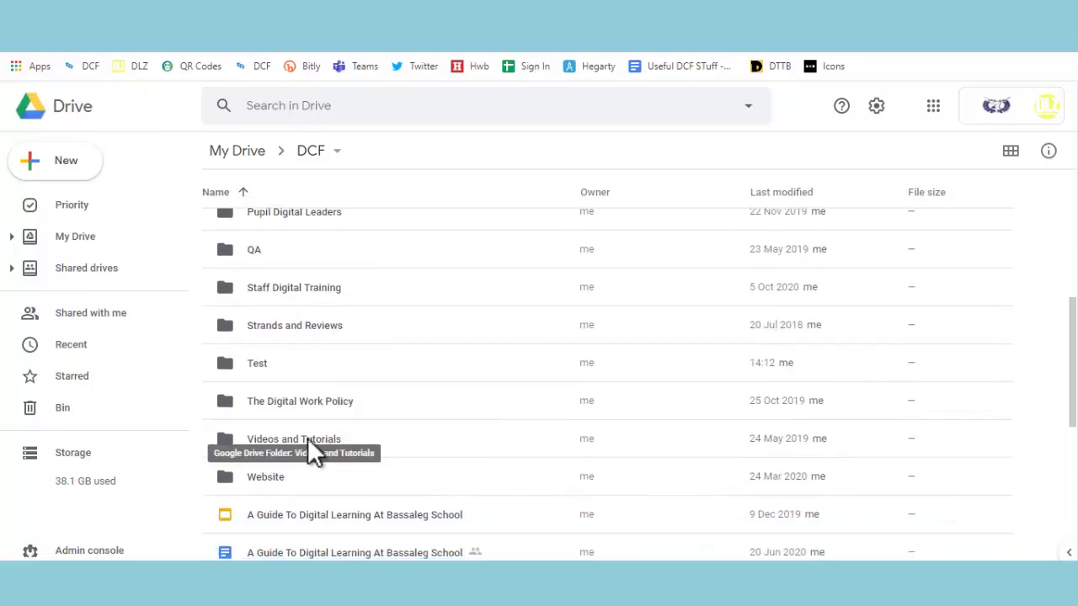
right_click(305, 363)
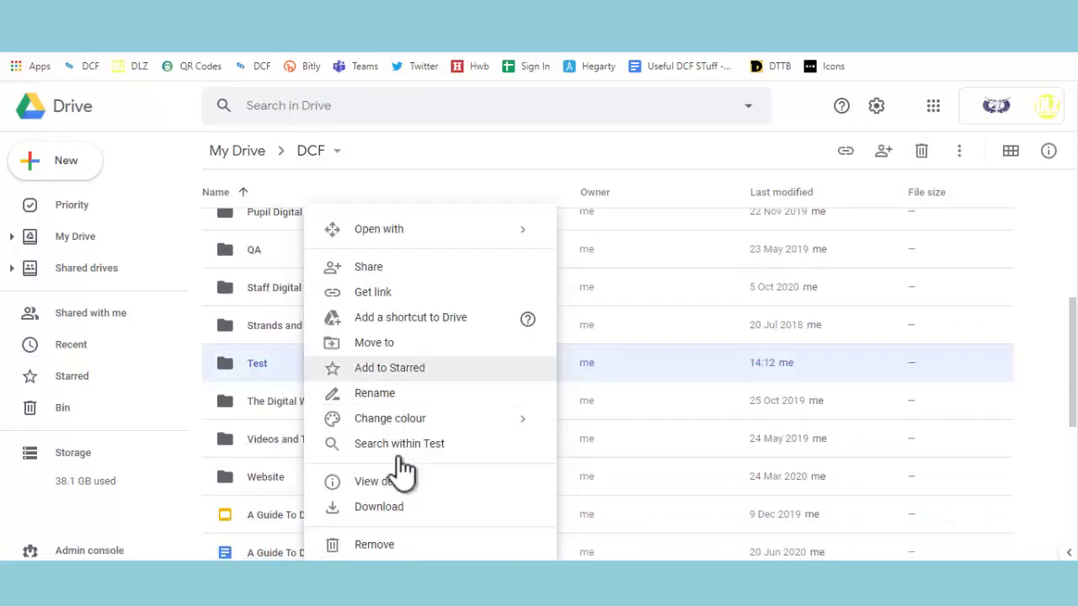
left_click(387, 392)
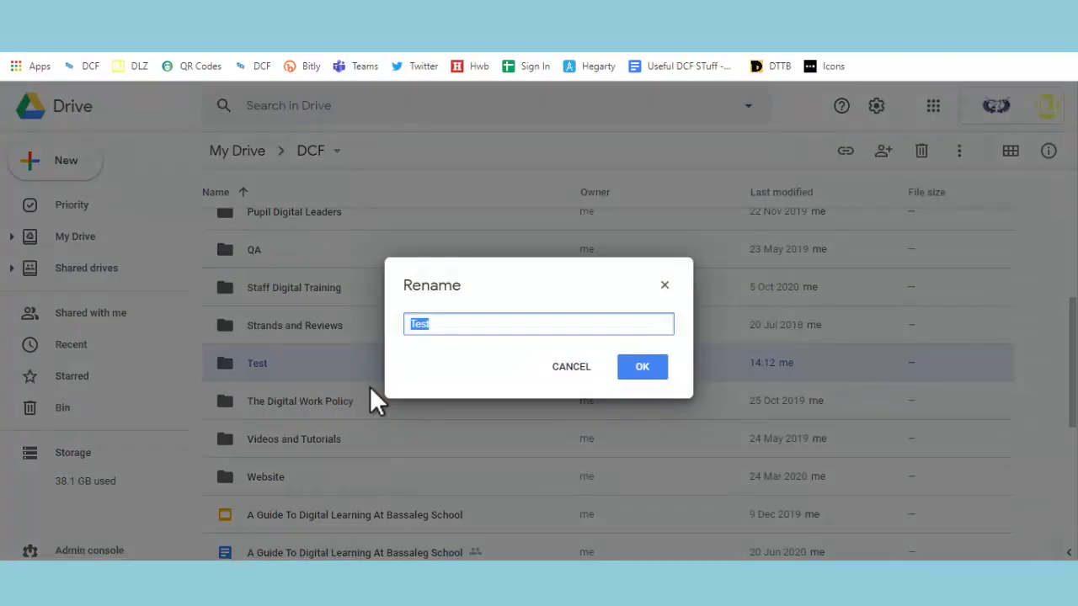
type("Video Folders")
left_click(648, 366)
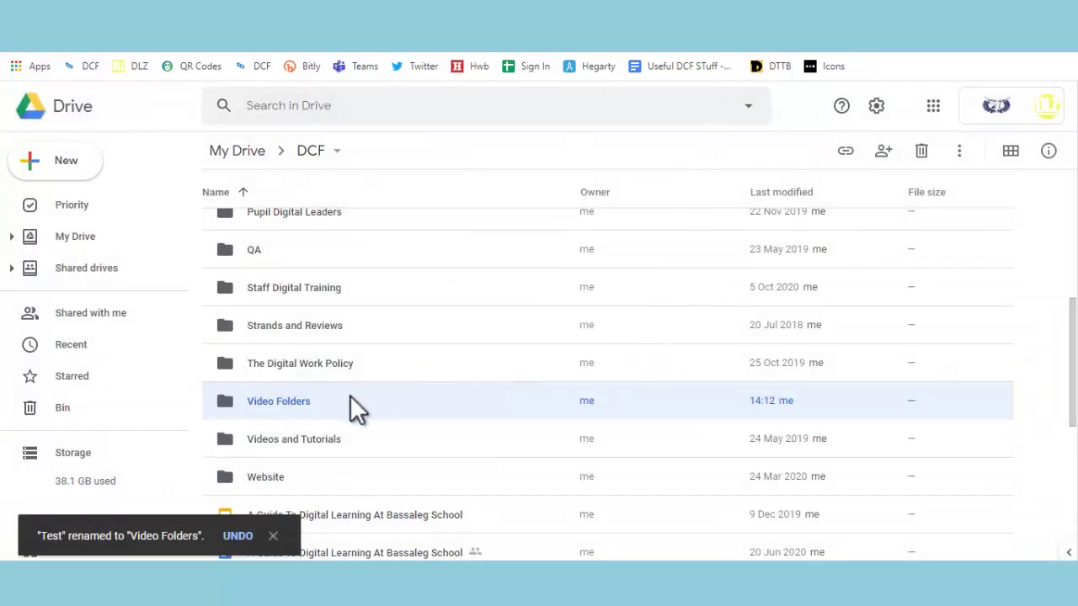
Reopen the rename dialog for Video Folders and close it unchanged
right_click(351, 397)
left_click(433, 395)
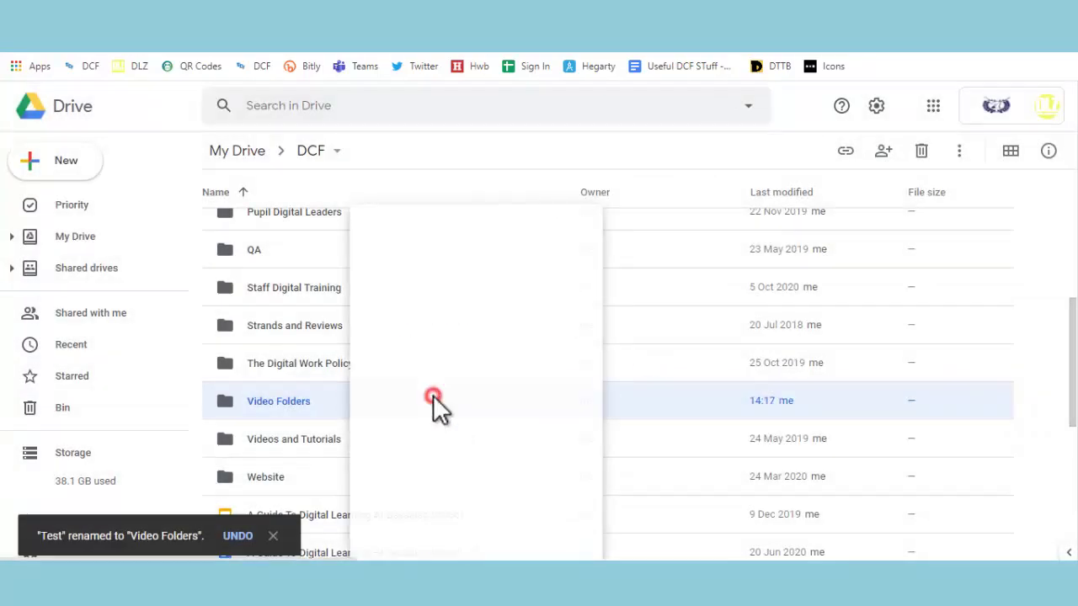
left_click(636, 374)
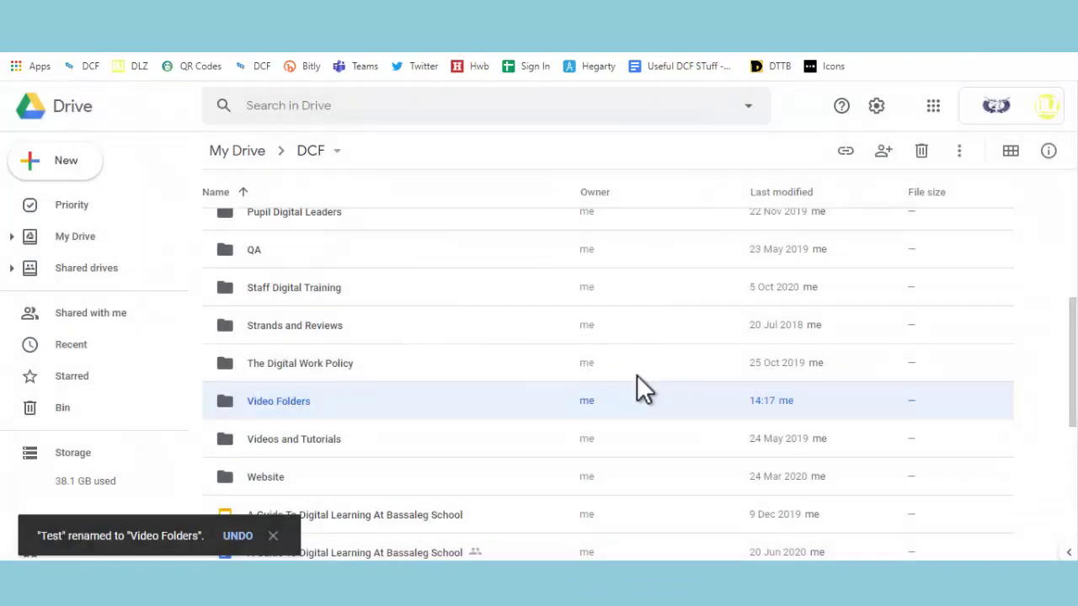
Open Video Folders and duplicate the Test document as Copy of Test
double_click(637, 383)
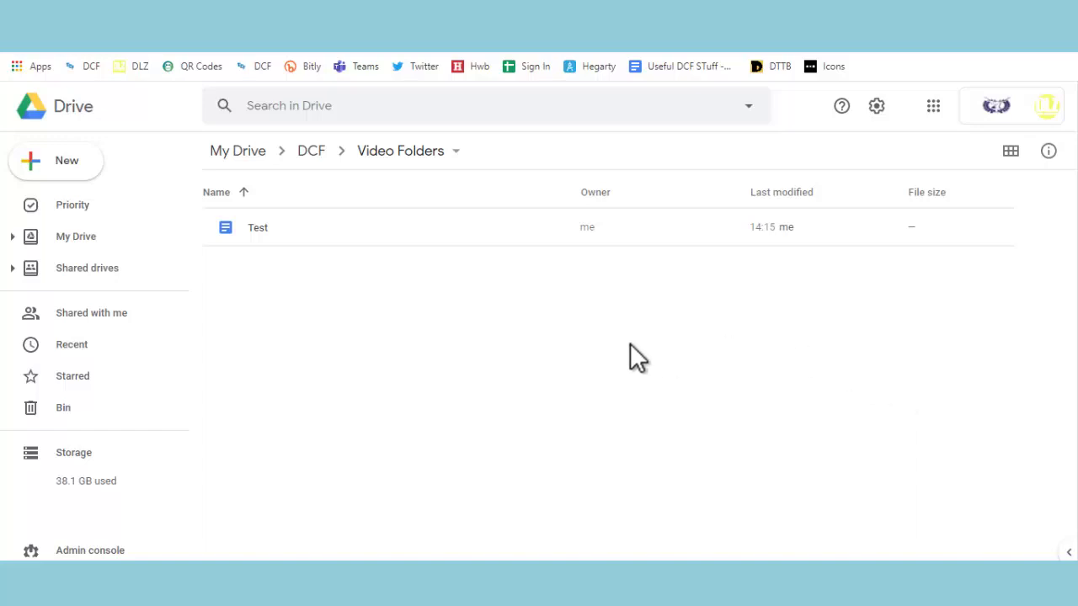
right_click(319, 231)
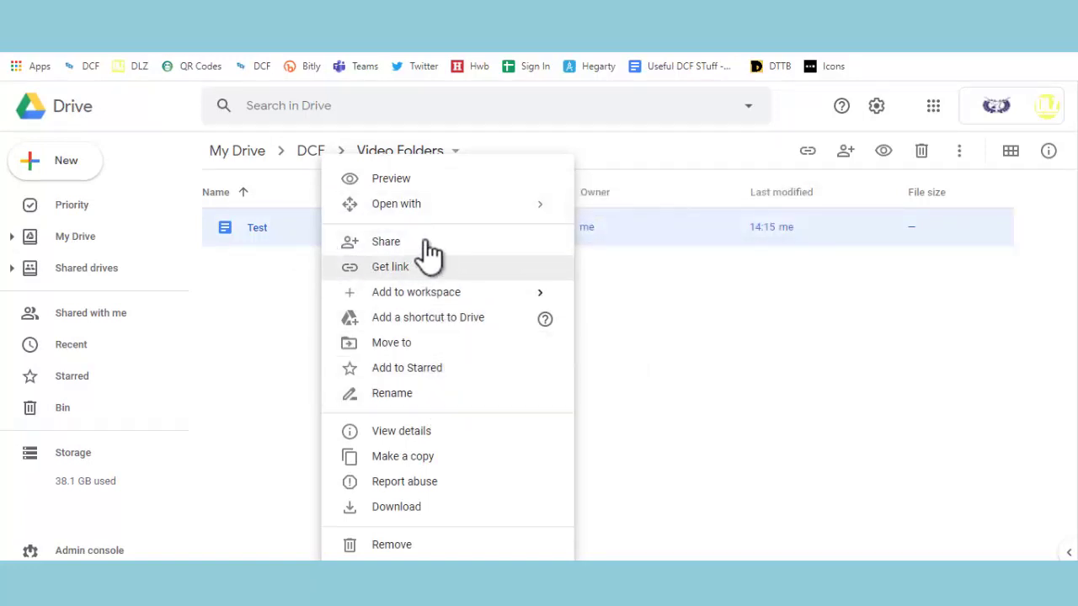
left_click(414, 457)
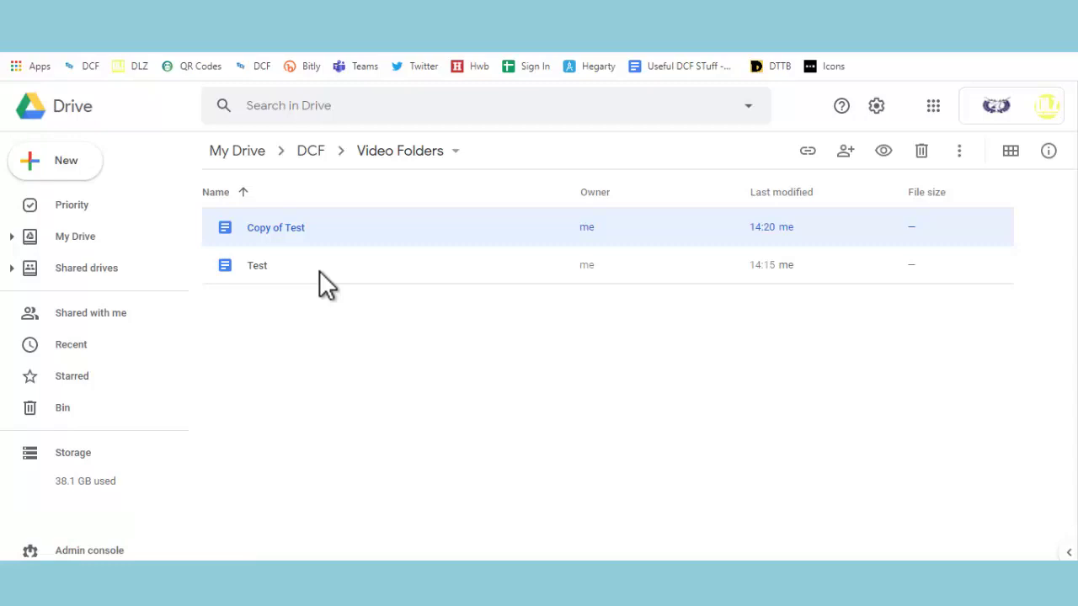
Rename the 'Copy of Test' document to 'Test 1'
right_click(271, 241)
left_click(378, 395)
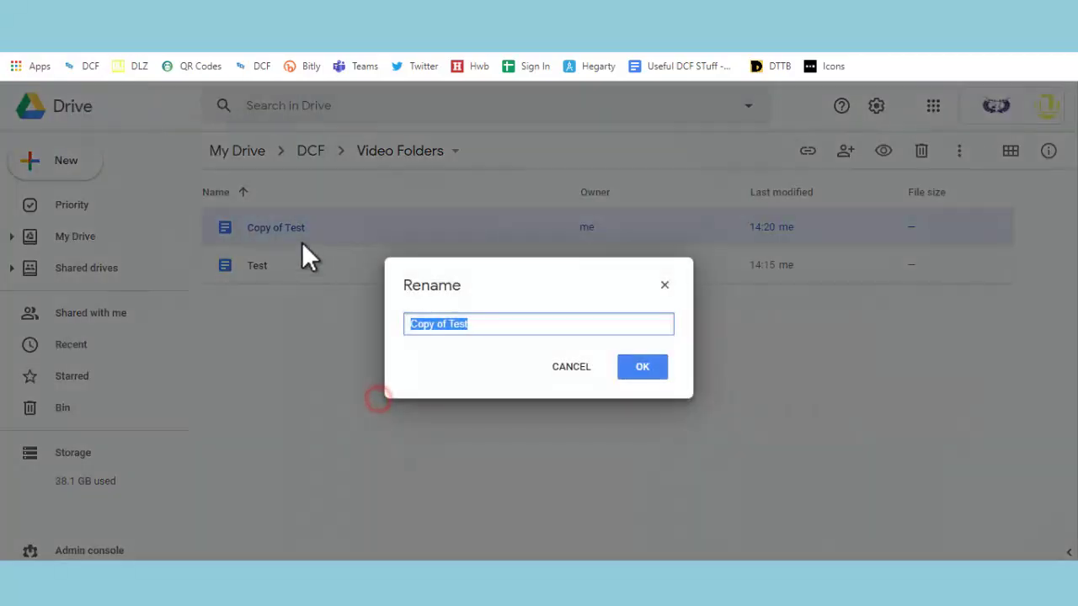
left_click(452, 325)
triple_click(453, 324)
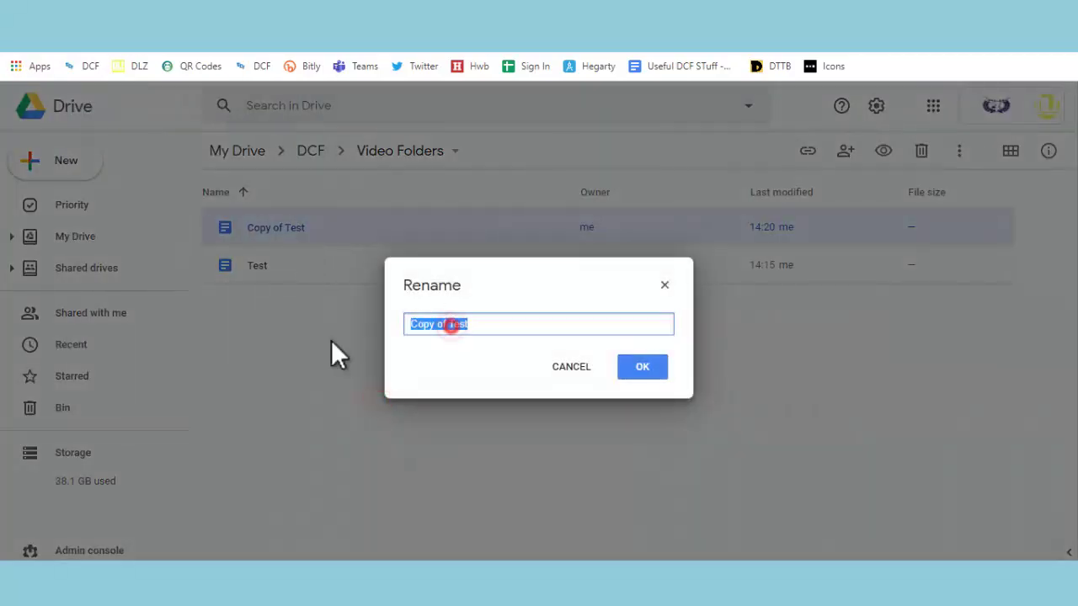
left_click(446, 324)
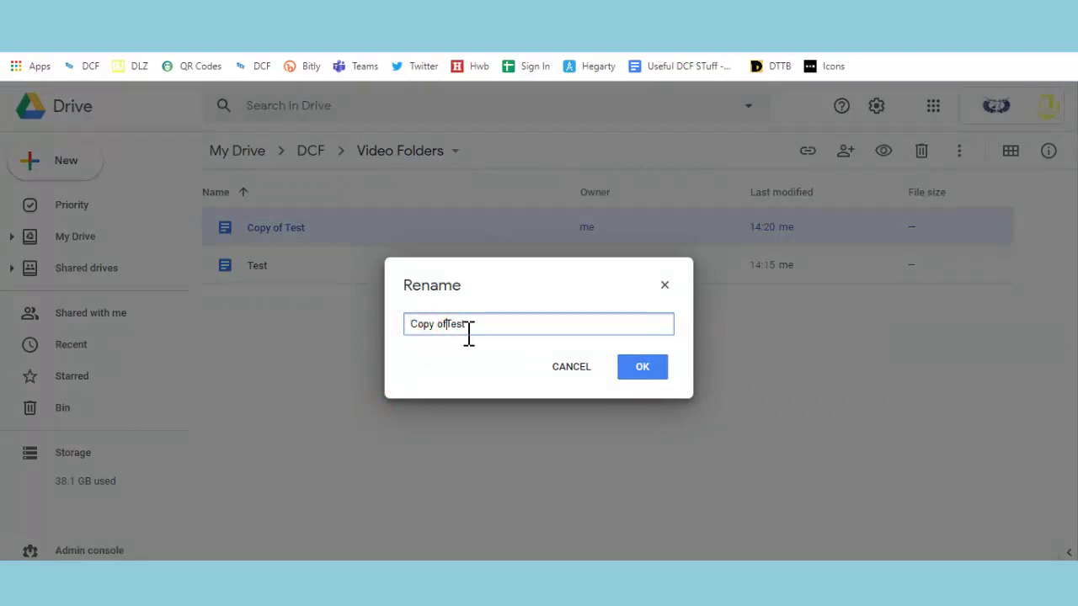
key("BackSpace")
key("BackSpace")
key("BackSpace")
key("BackSpace")
key("BackSpace")
key("BackSpace")
key("BackSpace")
key("BackSpace")
left_click(468, 330)
type("1")
key("Return")
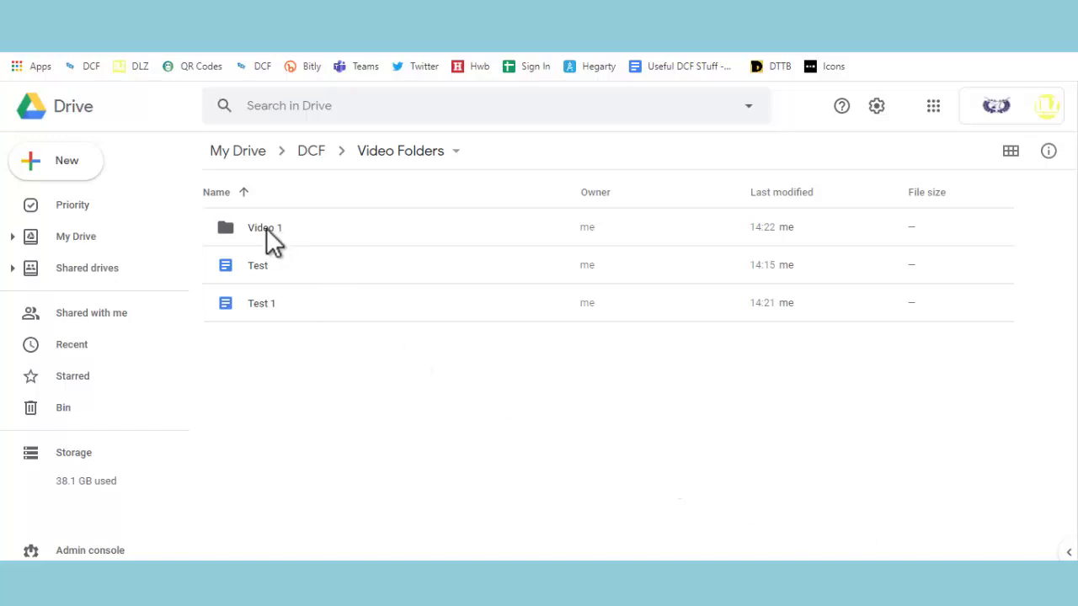
Drag Test 1 into the Video 1 folder, check it there, then go back to Video Folders
left_click(271, 234)
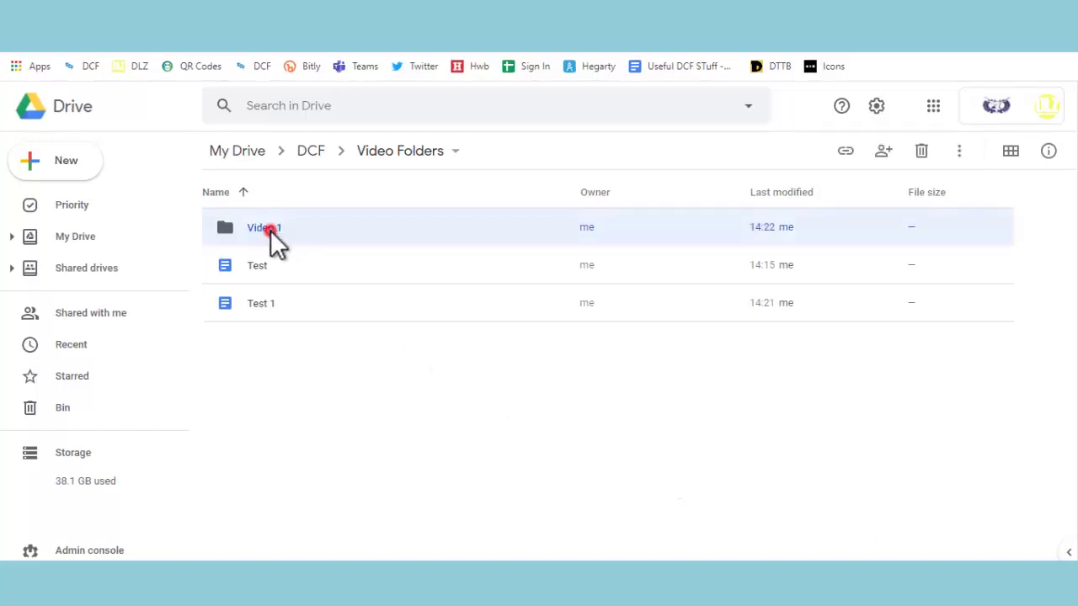
left_click(261, 304)
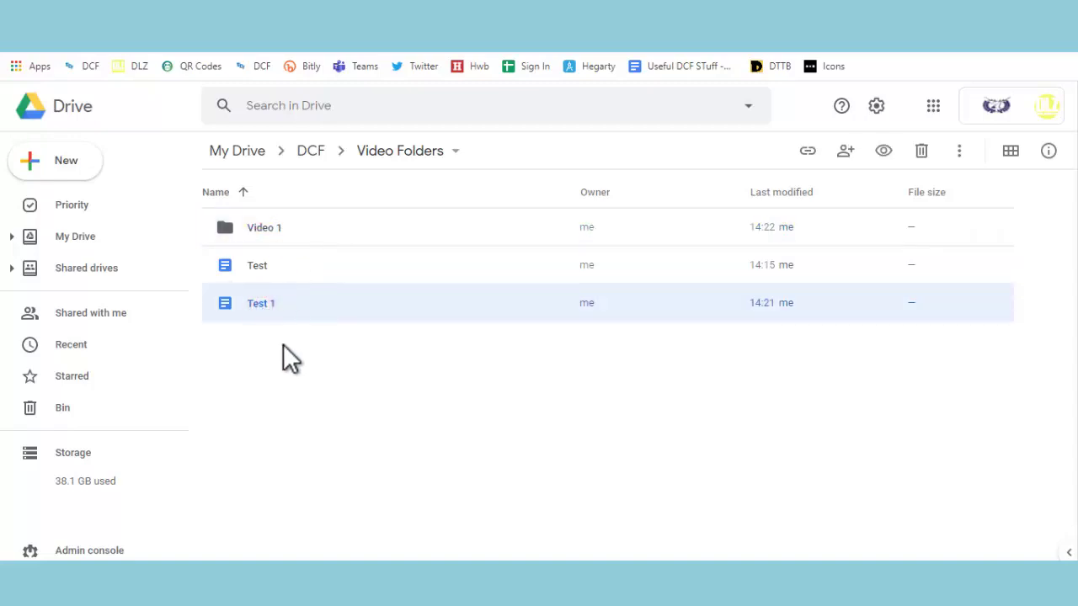
left_click_drag(249, 303, 277, 229)
double_click(277, 228)
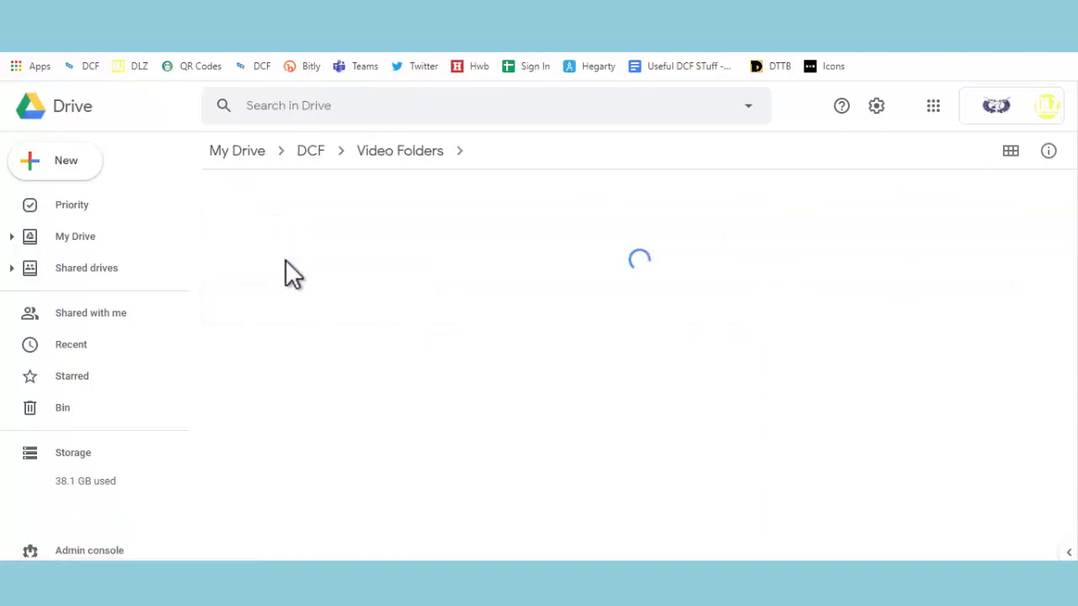
left_click(387, 156)
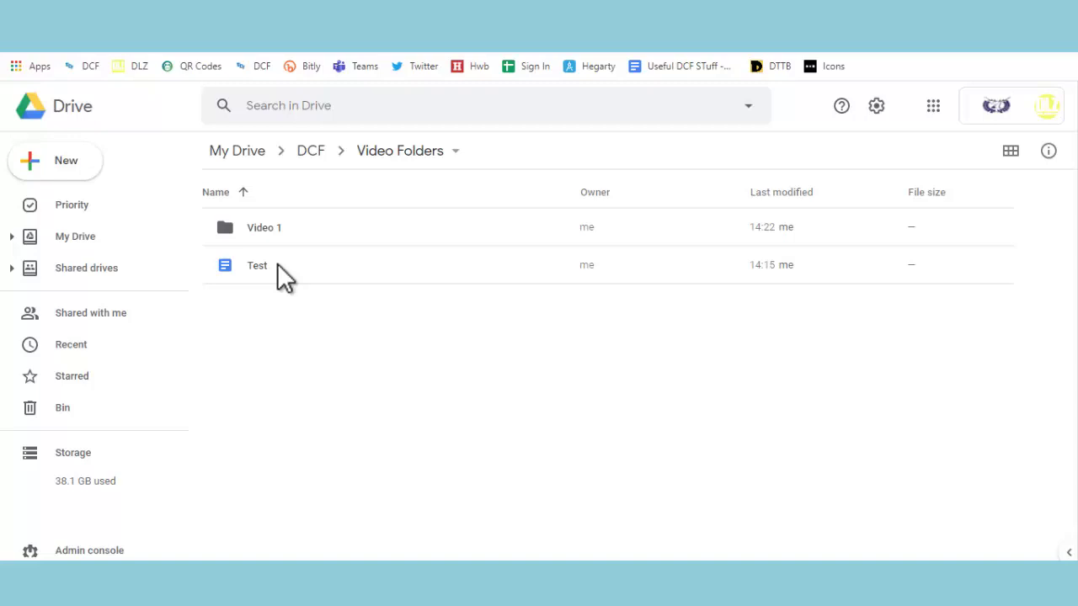
Start moving the Test document and browse the destination up to My Drive's 2020-2021 folder
right_click(277, 262)
mouse_move(327, 303)
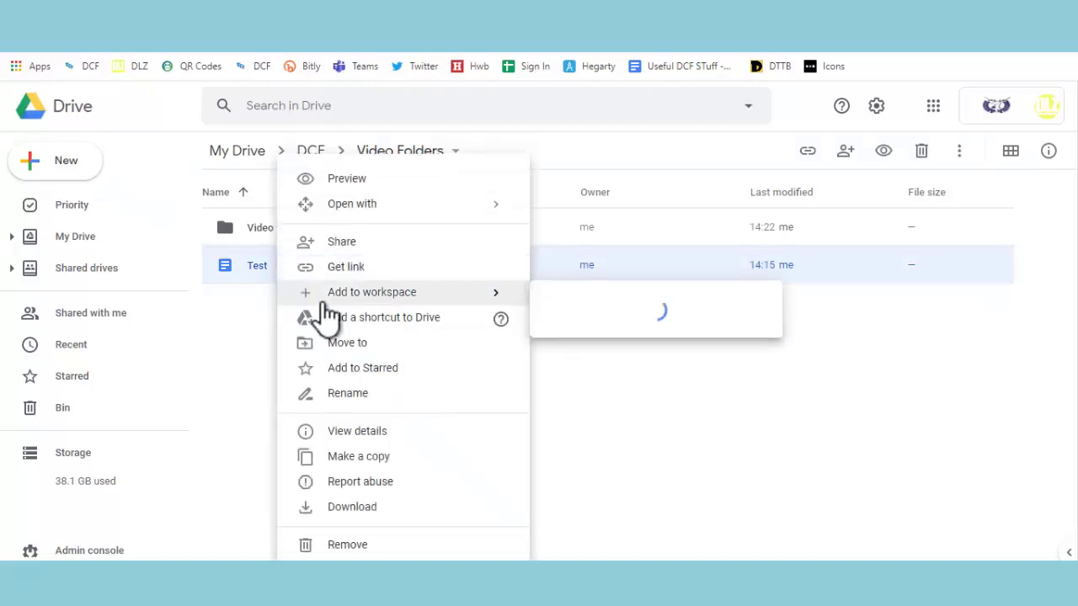
left_click(427, 348)
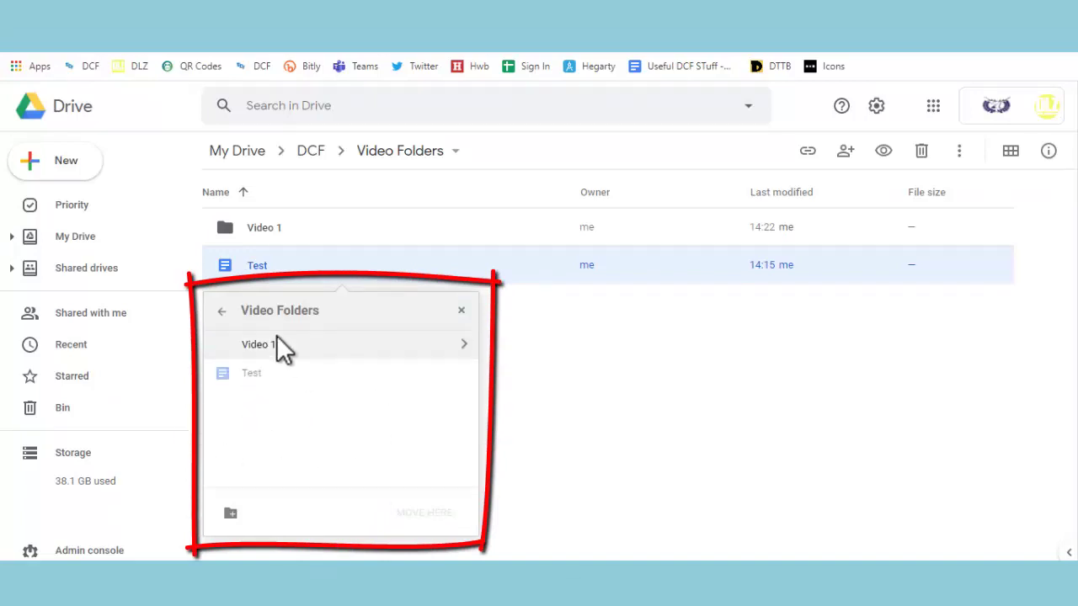
left_click(223, 311)
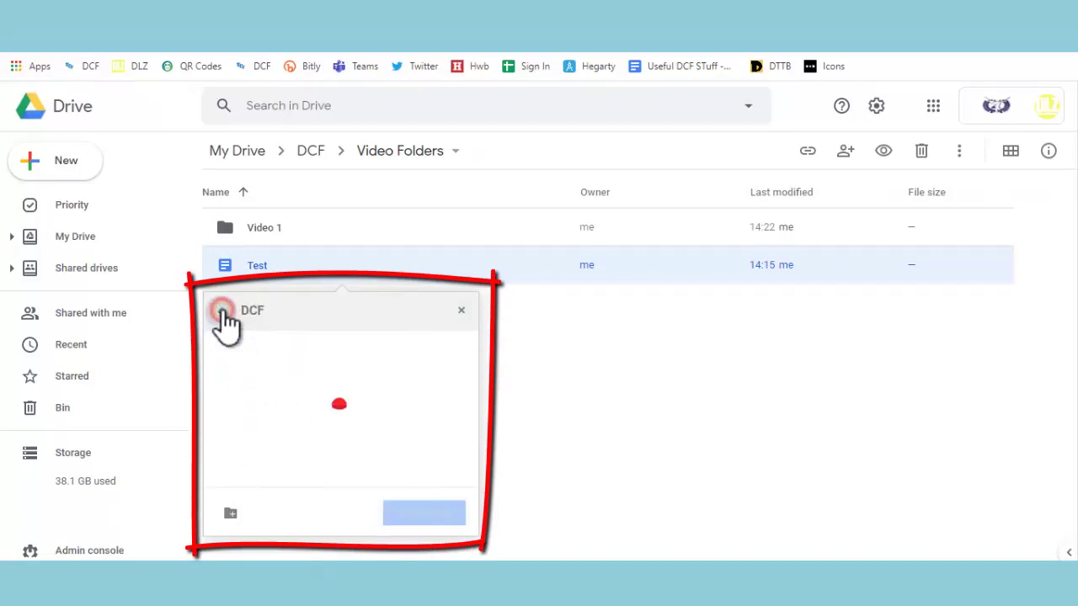
left_click(222, 310)
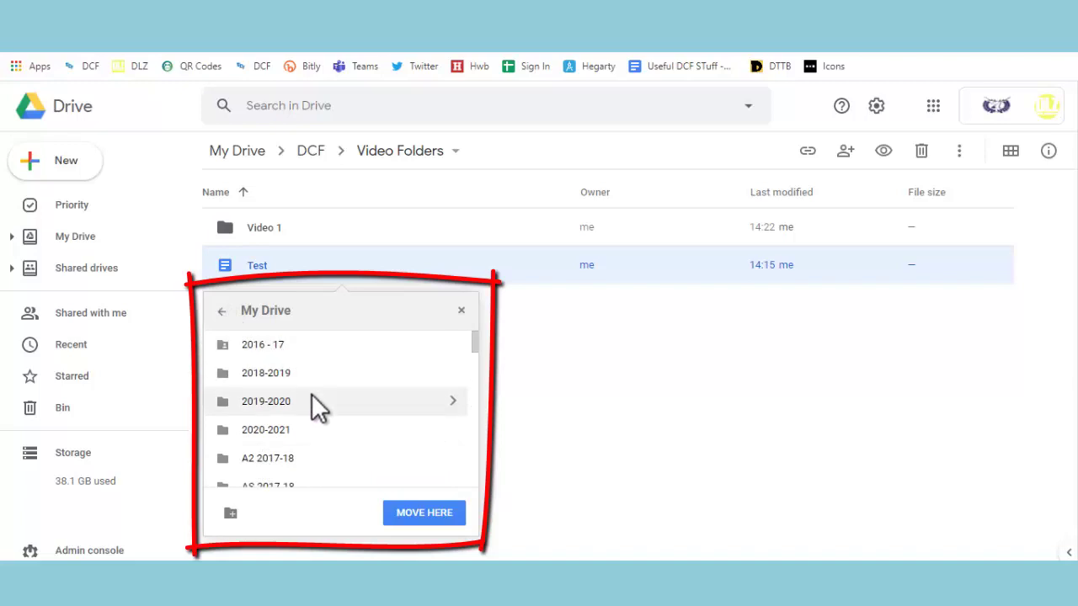
double_click(271, 433)
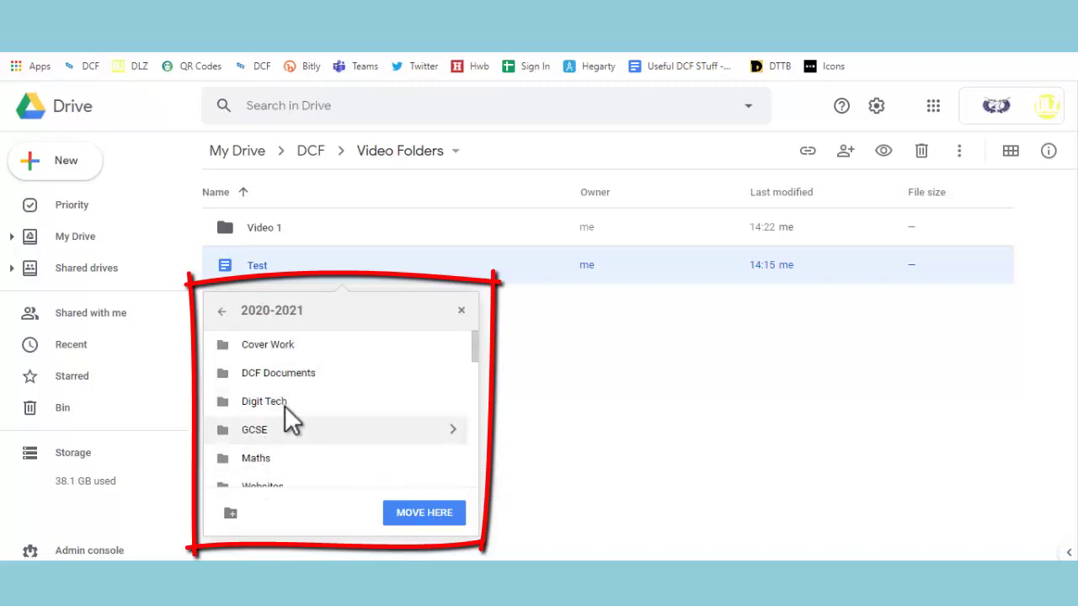
Create a new 'Video' folder inside 2020-2021 and move Test into it
left_click(234, 515)
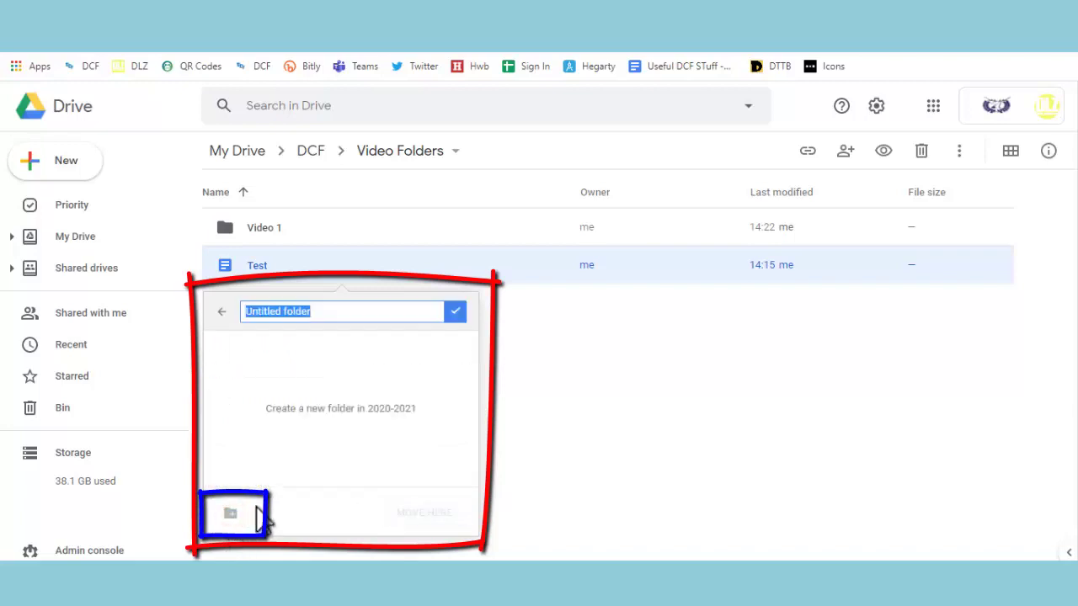
type("Video")
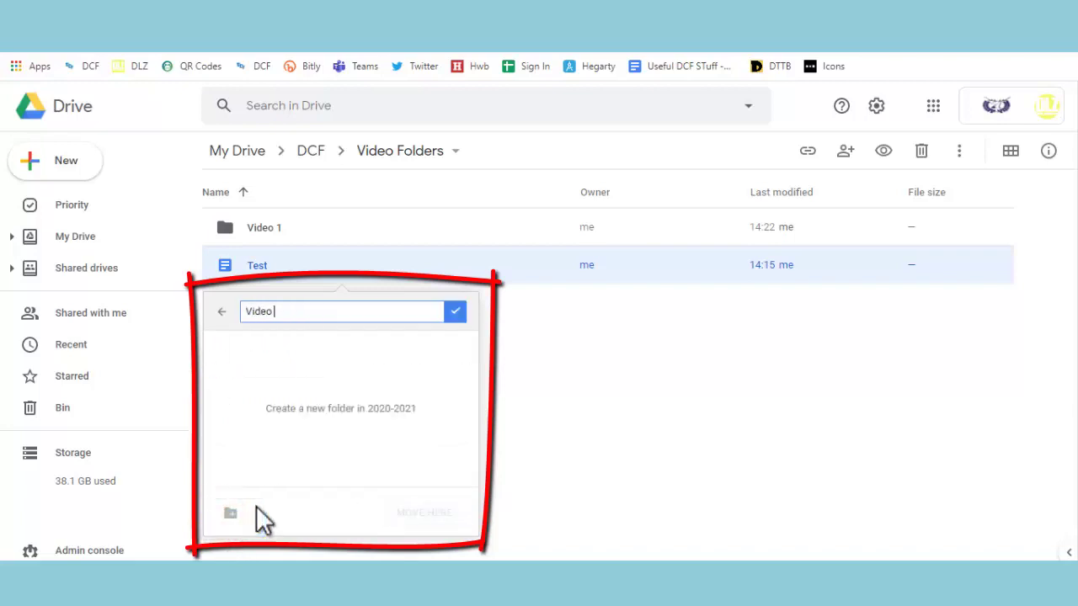
key("Return")
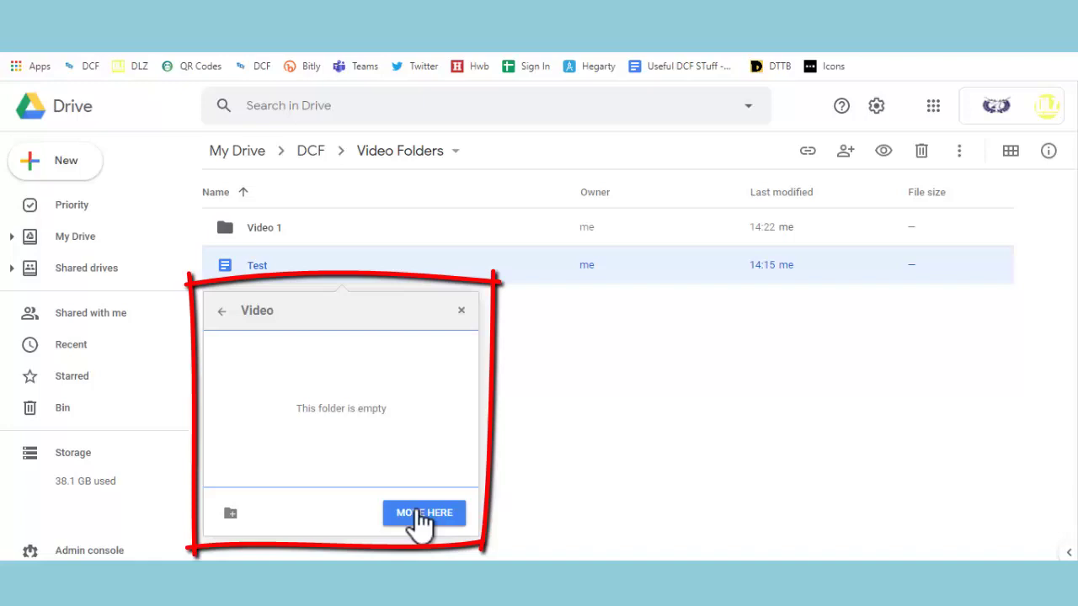
left_click(419, 512)
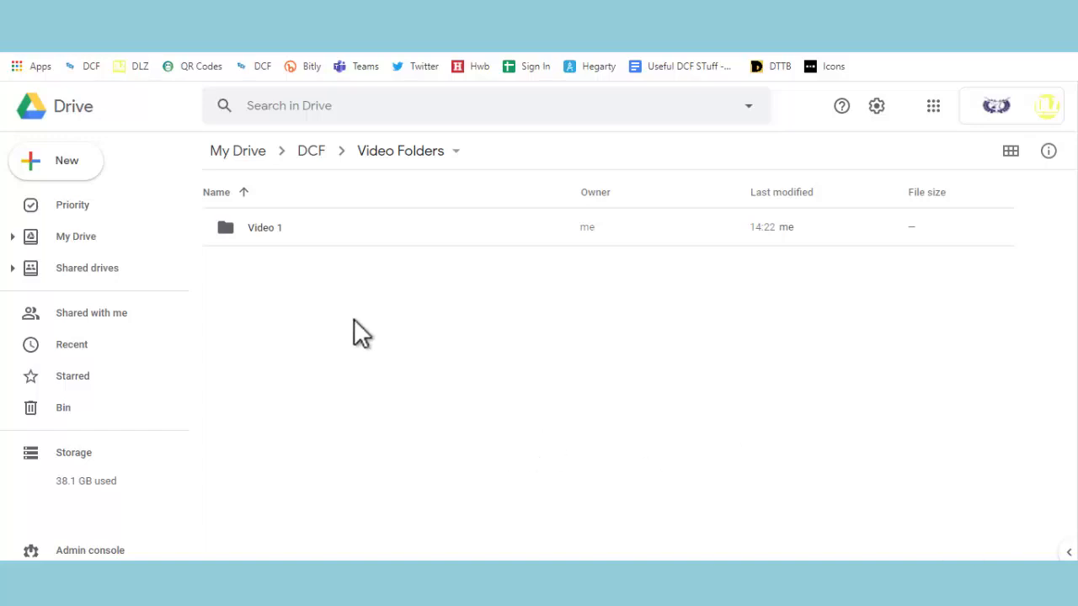
Open sharing for the Video 1 folder and enter the colleague's name and school e-mail address
right_click(273, 226)
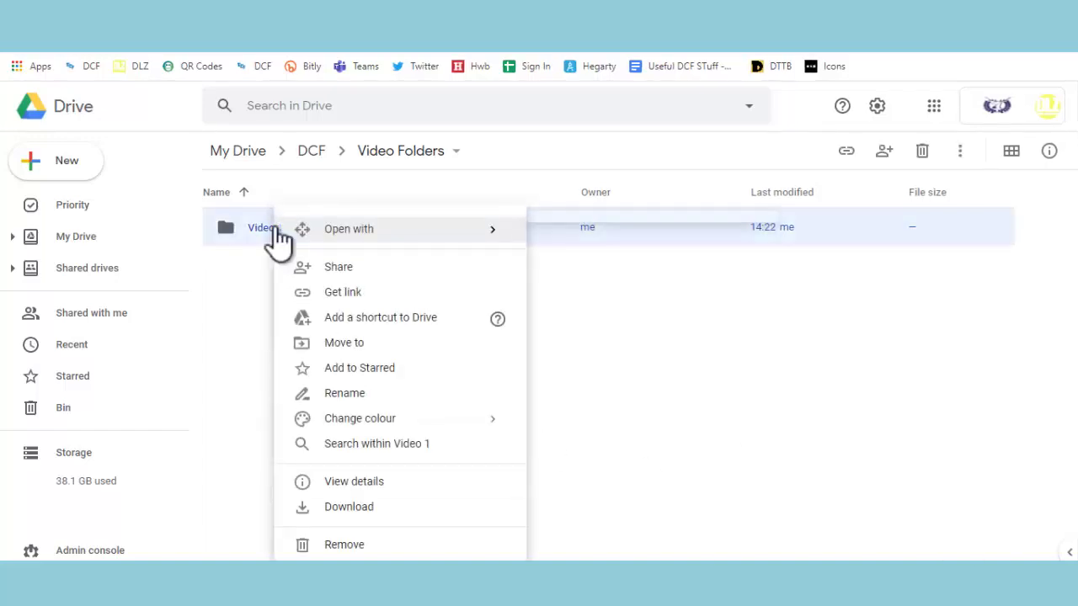
mouse_move(276, 227)
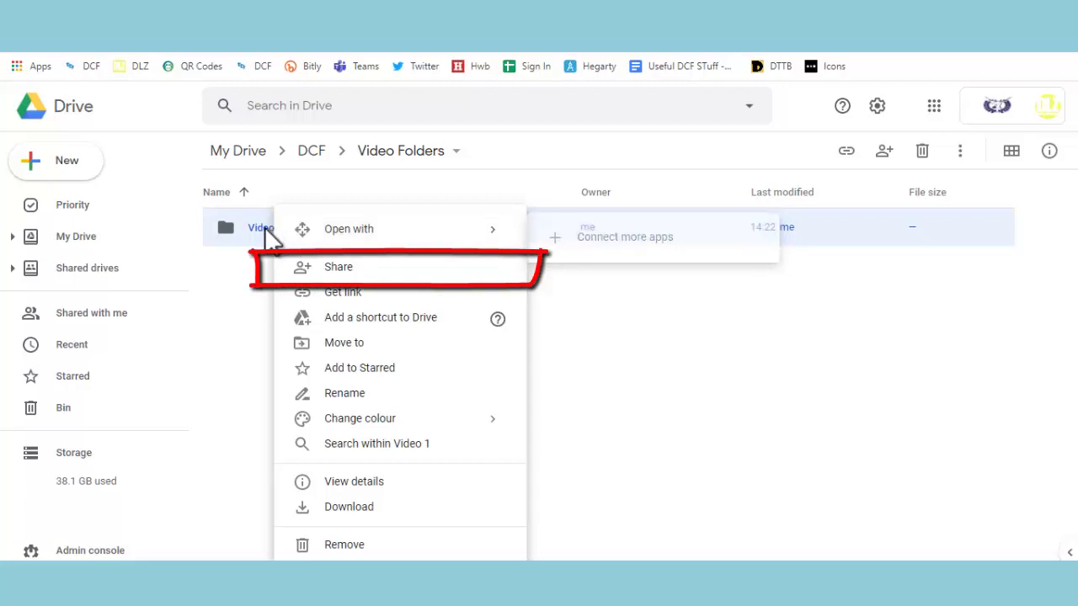
left_click(371, 271)
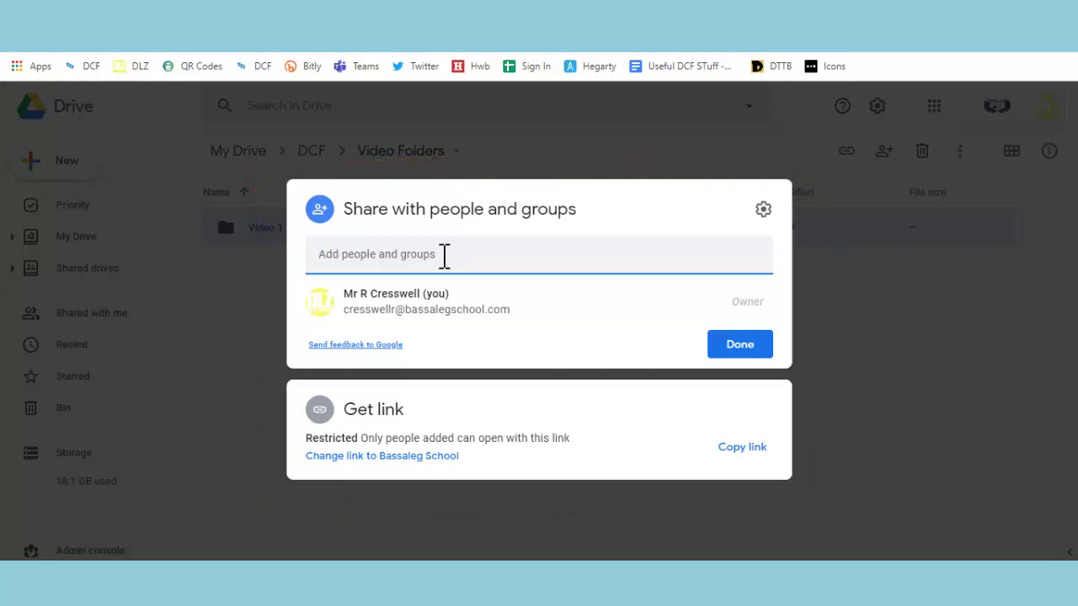
type("Mr R eaton")
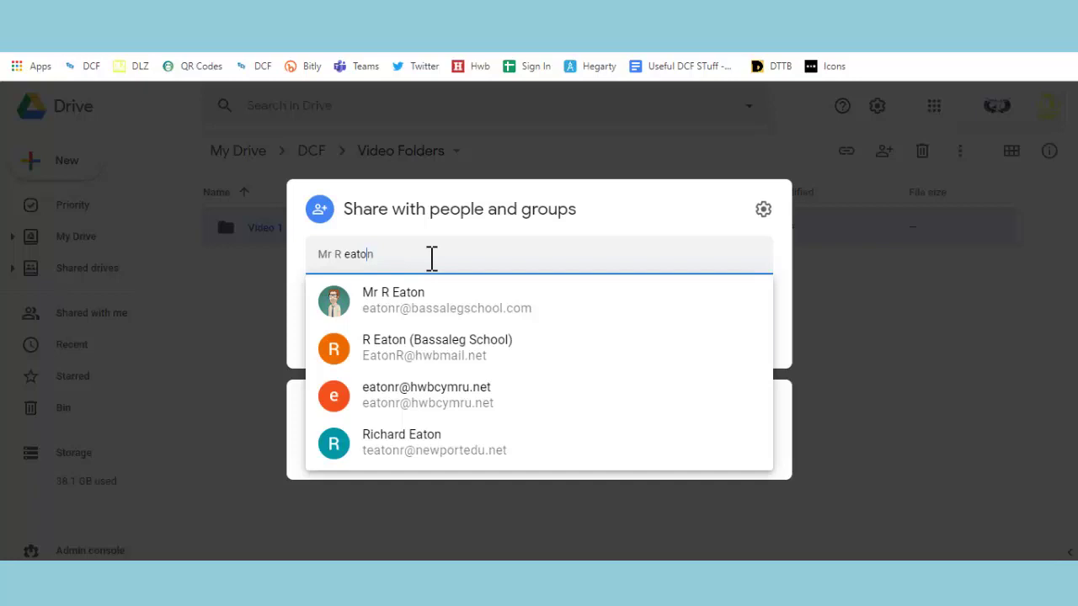
key("ctrl+a")
key("ctrl+v")
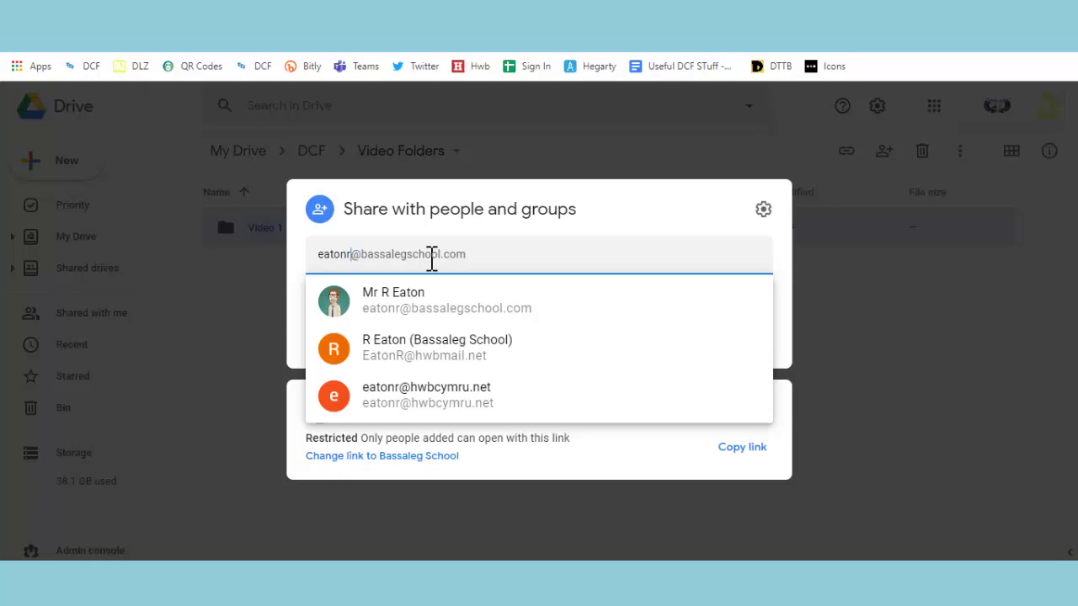
Add the suggested colleague with Editor access and send the Video 1 share invitation
left_click(433, 303)
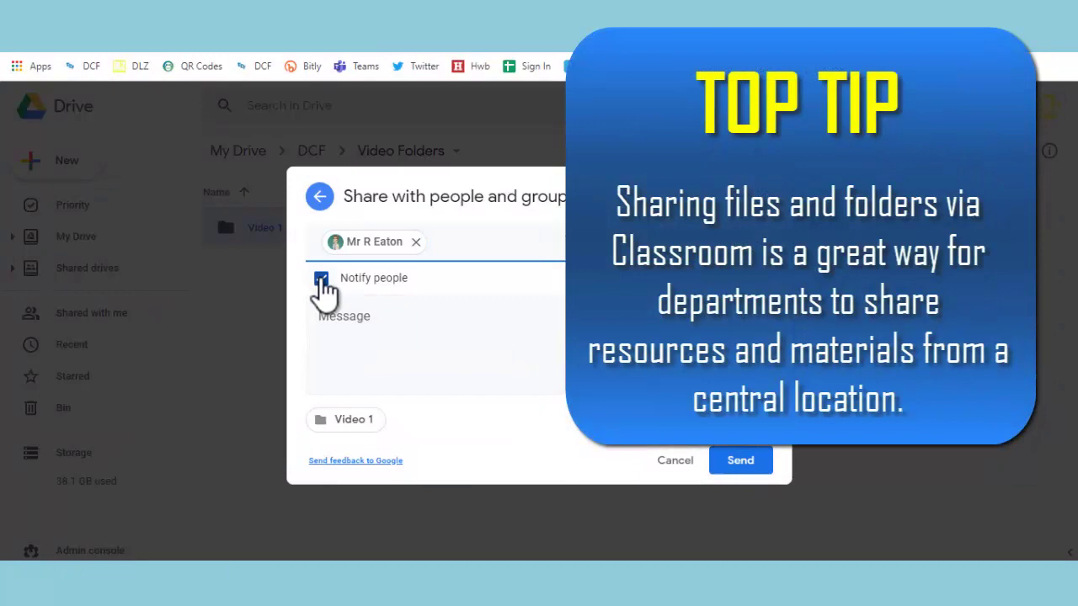
left_click(385, 317)
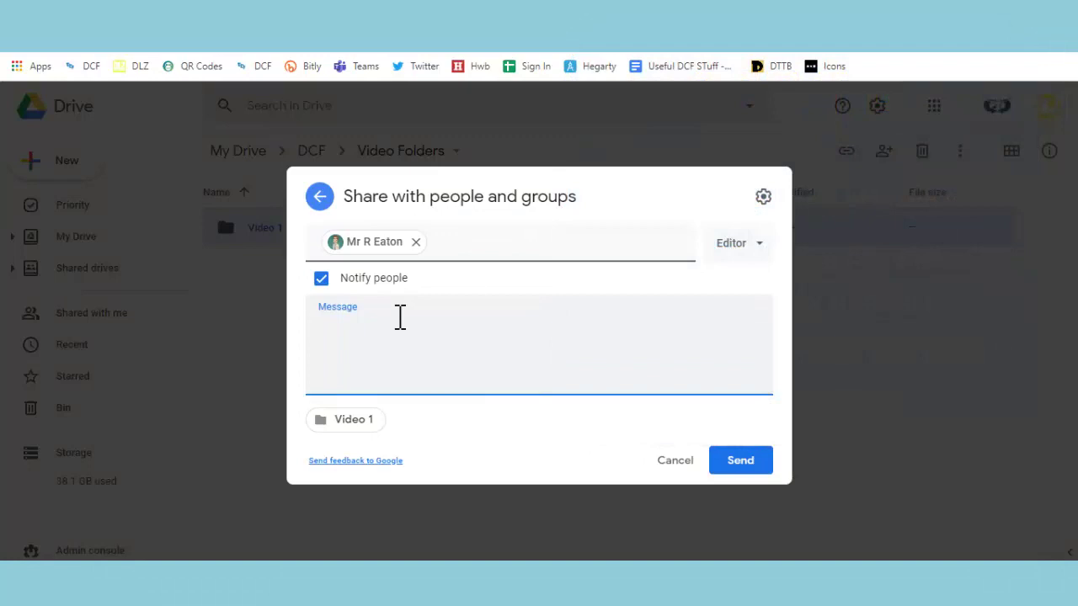
left_click(759, 244)
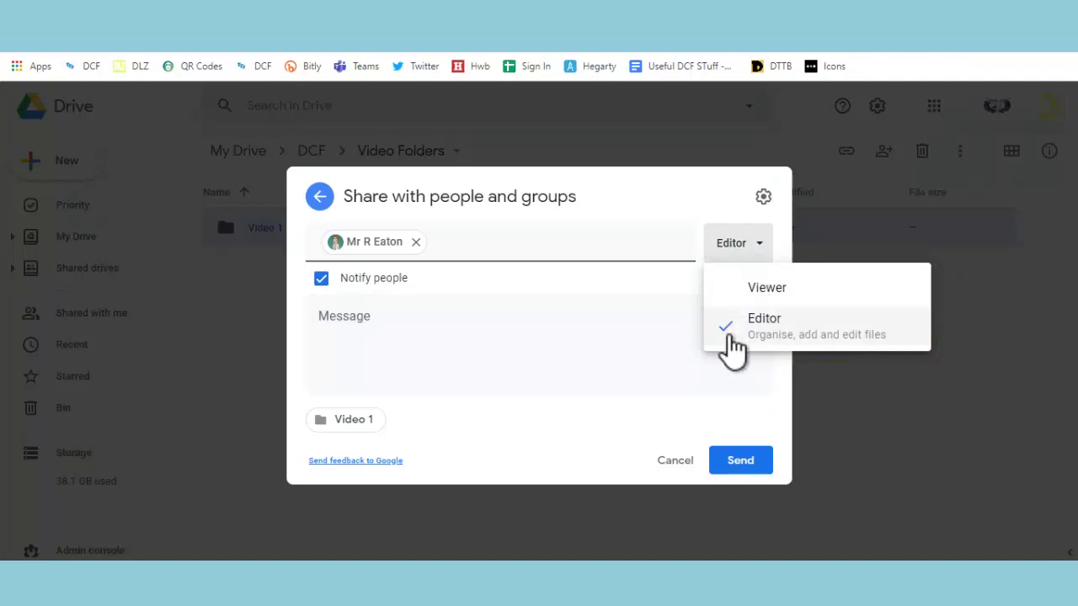
left_click(677, 291)
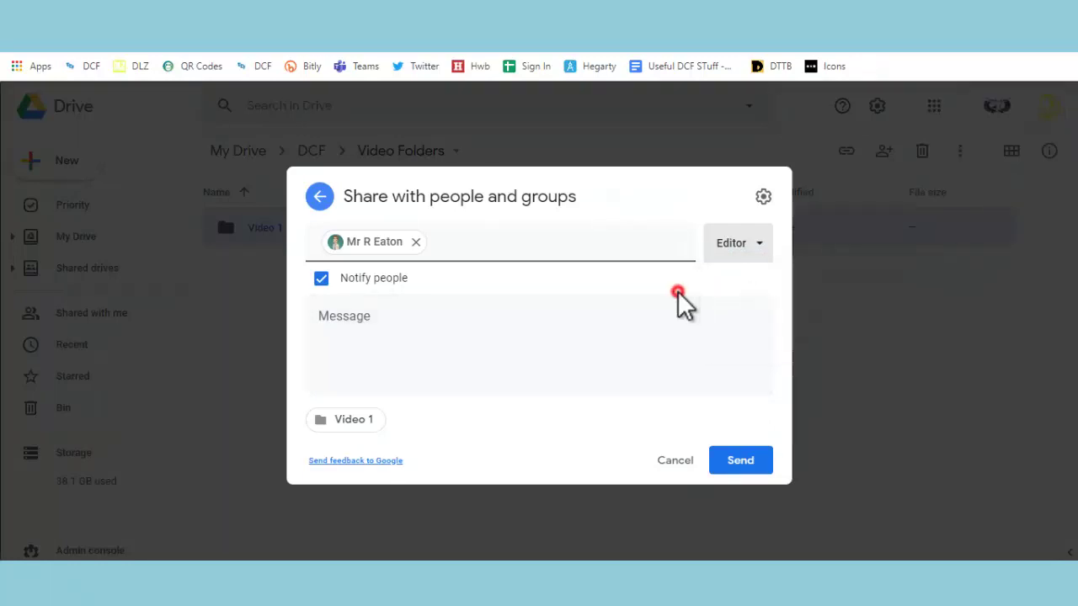
left_click(731, 464)
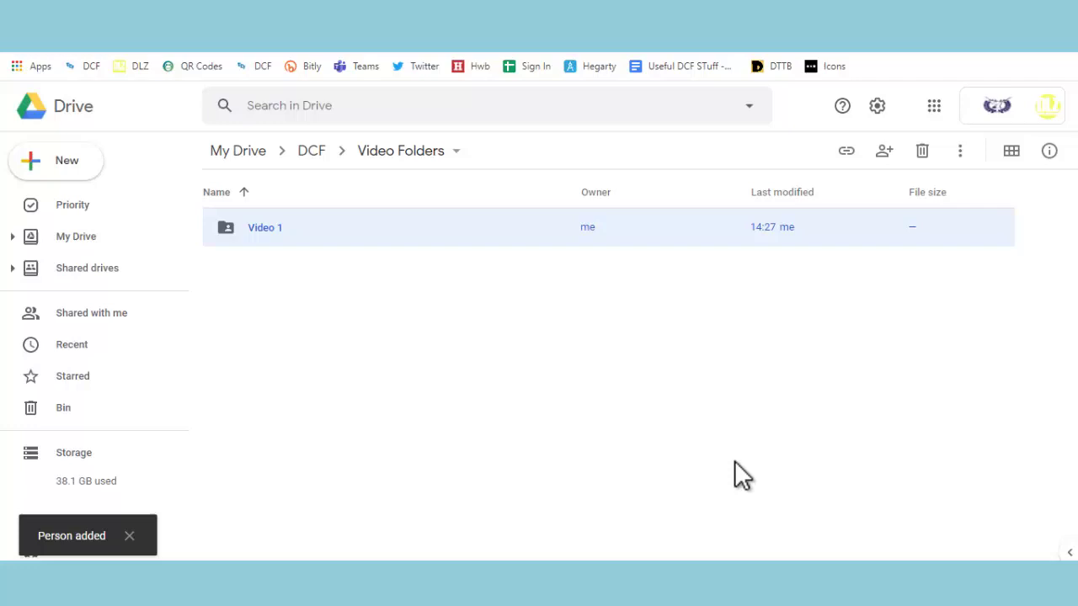
Open Video 1, then return to the DCF folder and scroll through its subfolder list
double_click(345, 226)
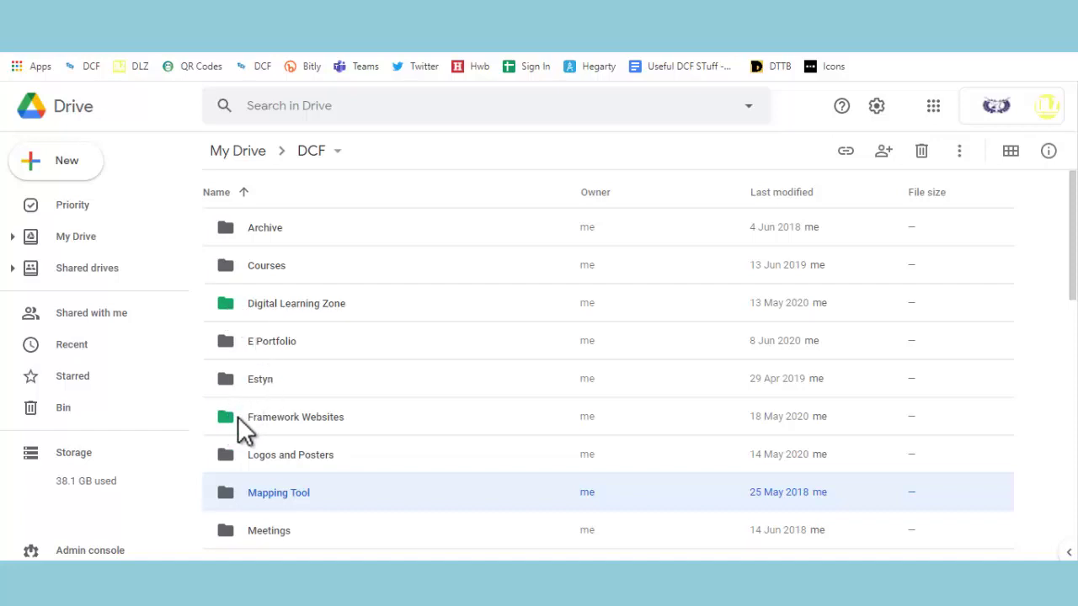
scroll(238, 419, "down", 3)
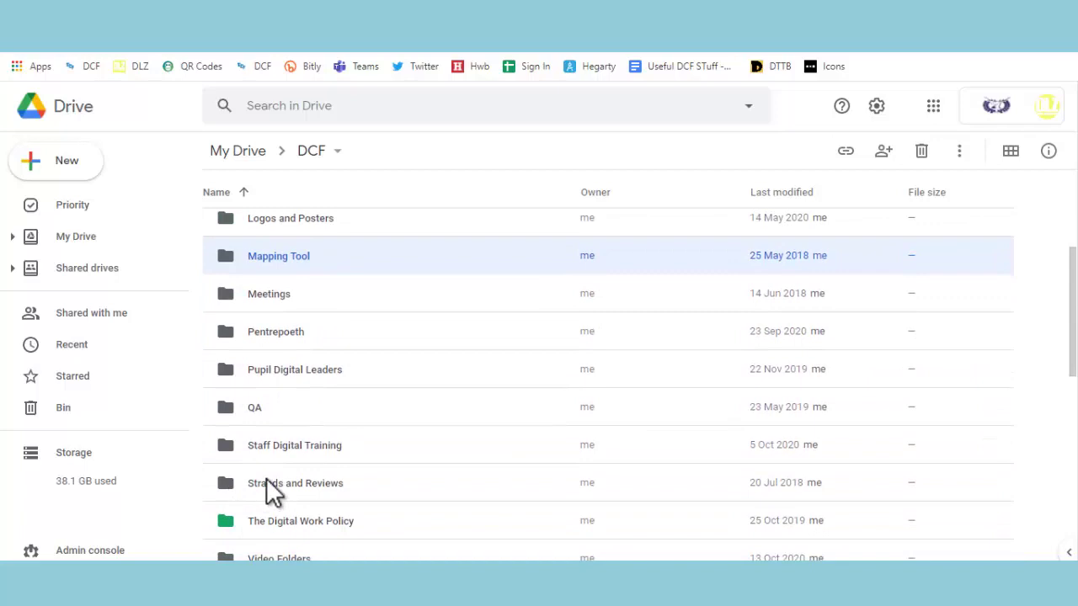
scroll(266, 480, "up", 3)
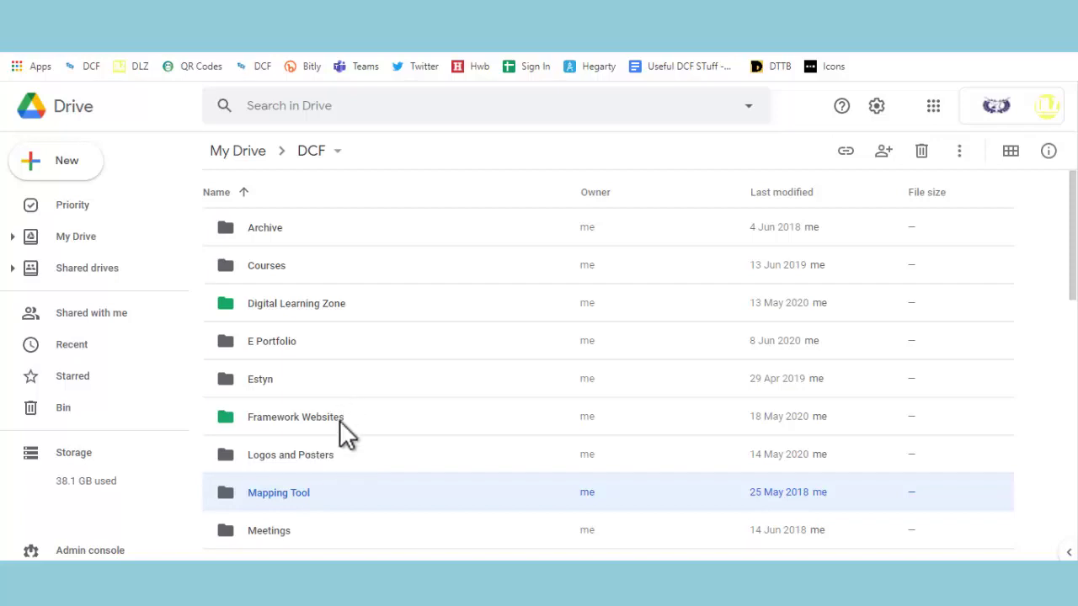
Colour the Mapping Tool folder red and return to My Drive
right_click(311, 496)
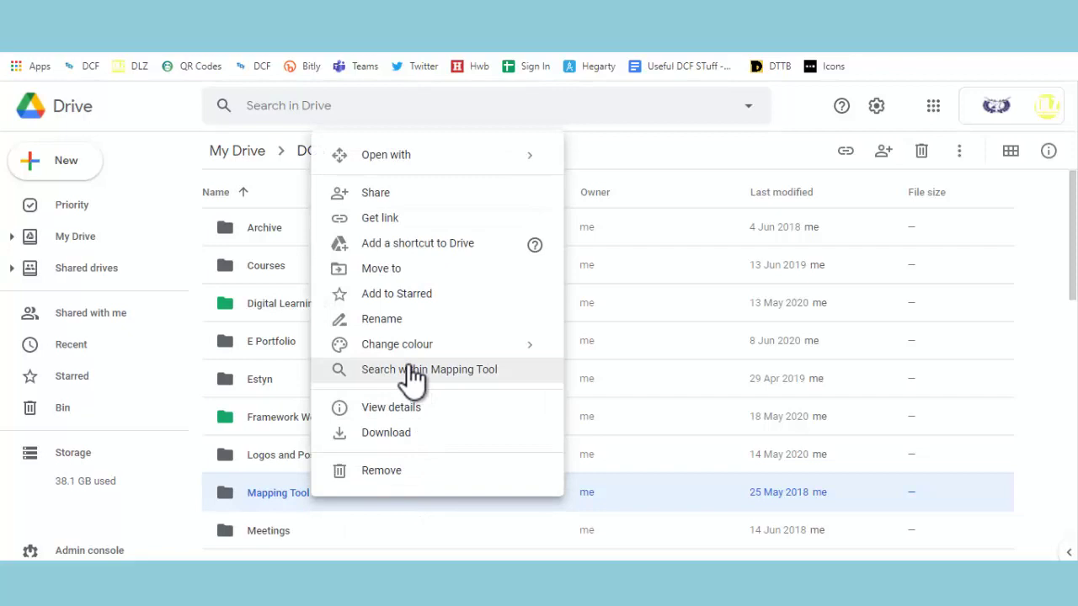
mouse_move(415, 352)
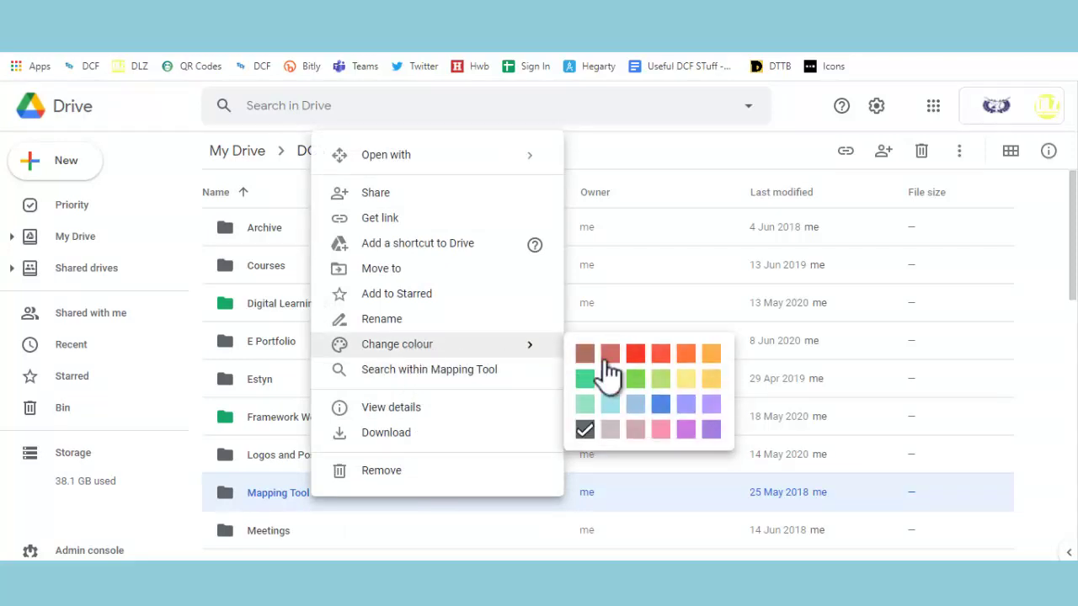
left_click(635, 356)
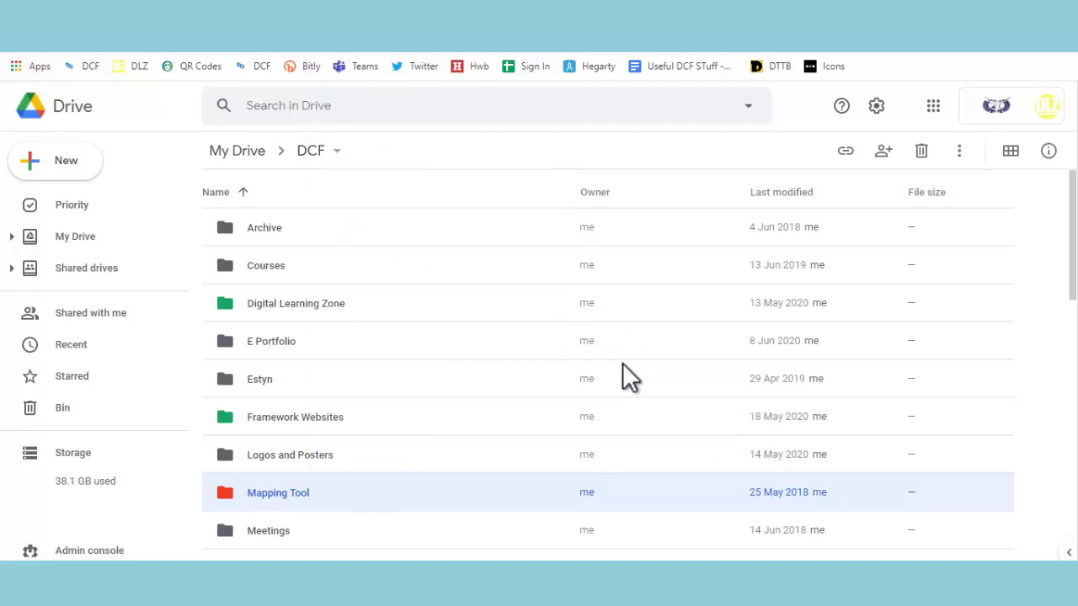
key("alt+Left")
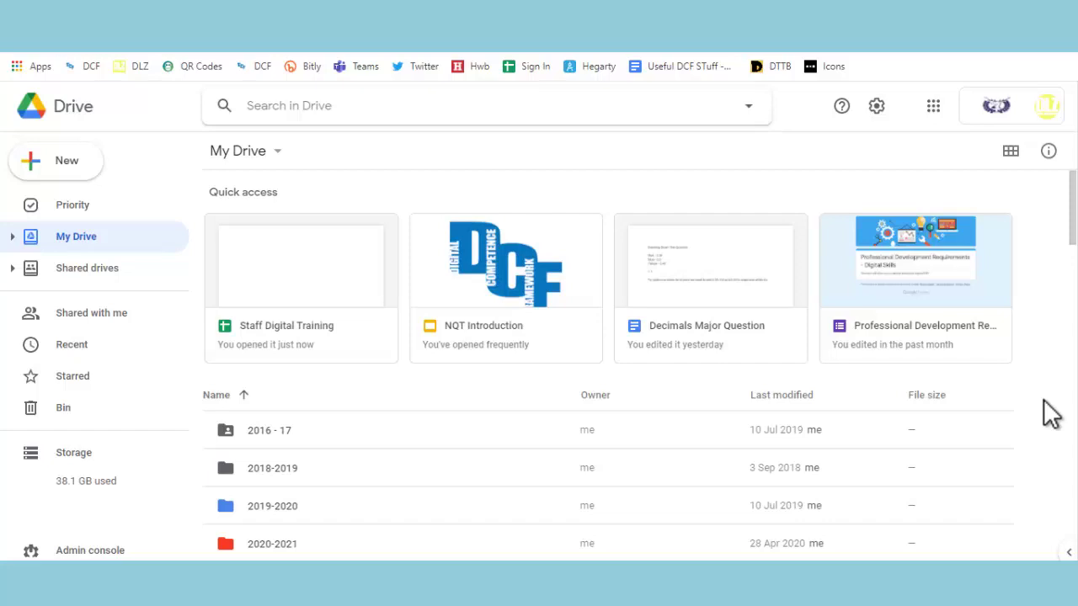
Activate the Search in Drive box to show recent searches and file-type suggestions
left_click(361, 108)
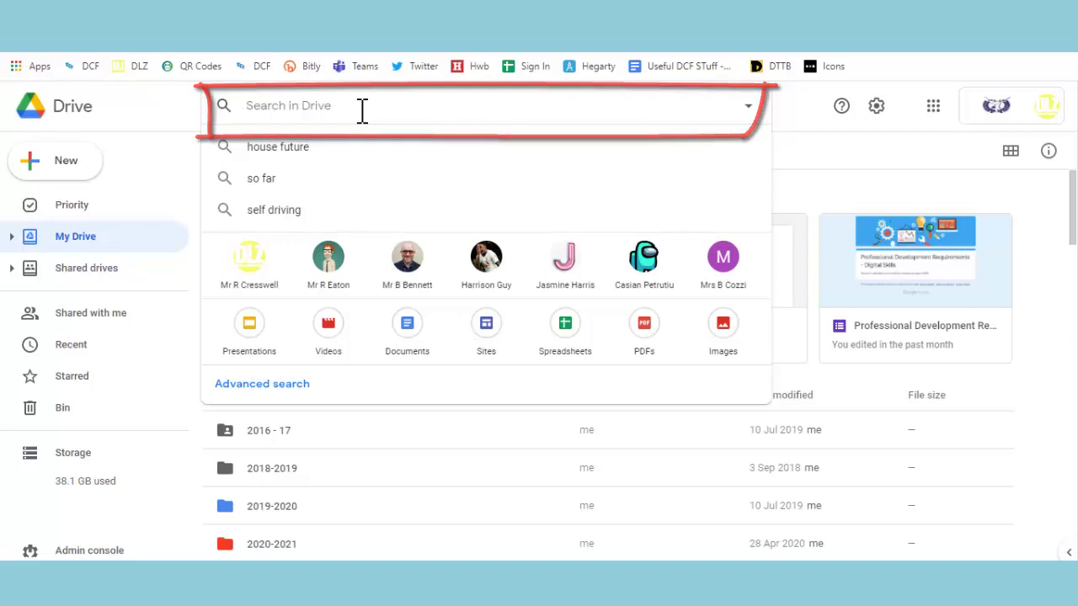
Open the advanced search options and set Type to Spreadsheets
left_click(748, 106)
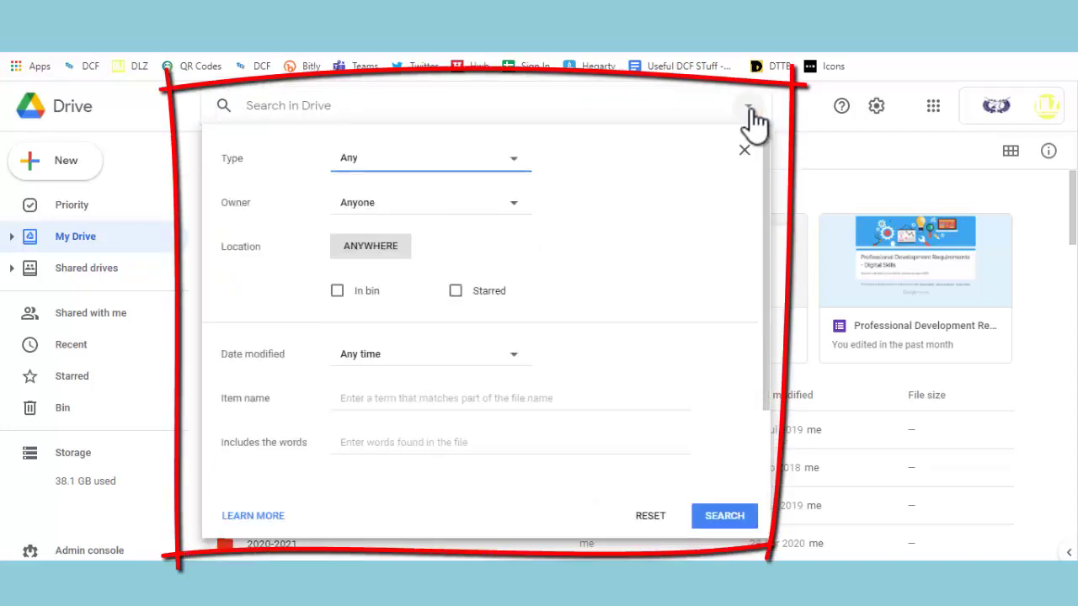
left_click(516, 162)
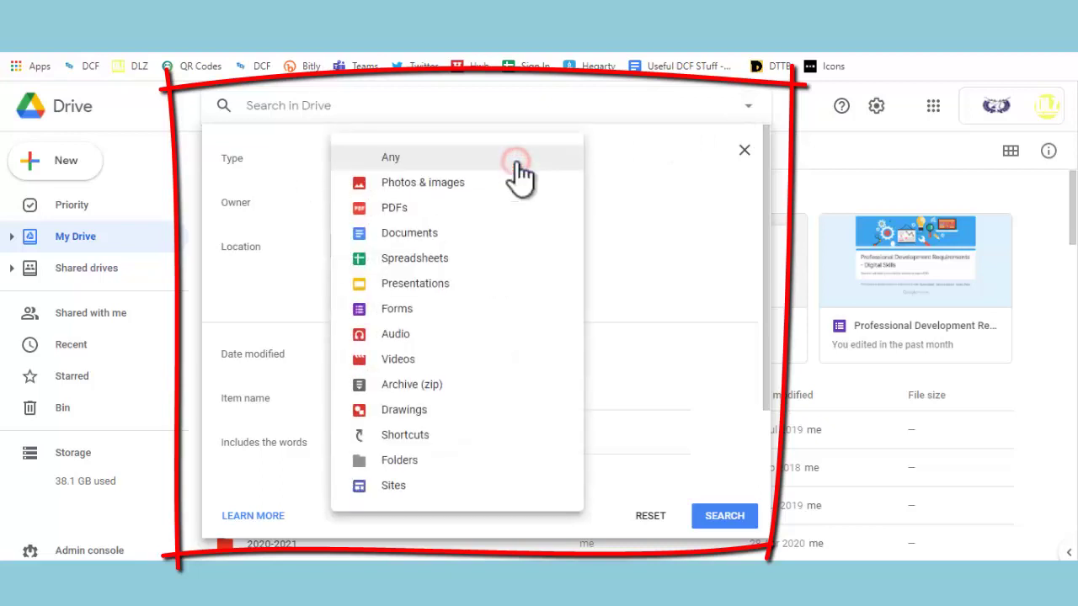
left_click(462, 263)
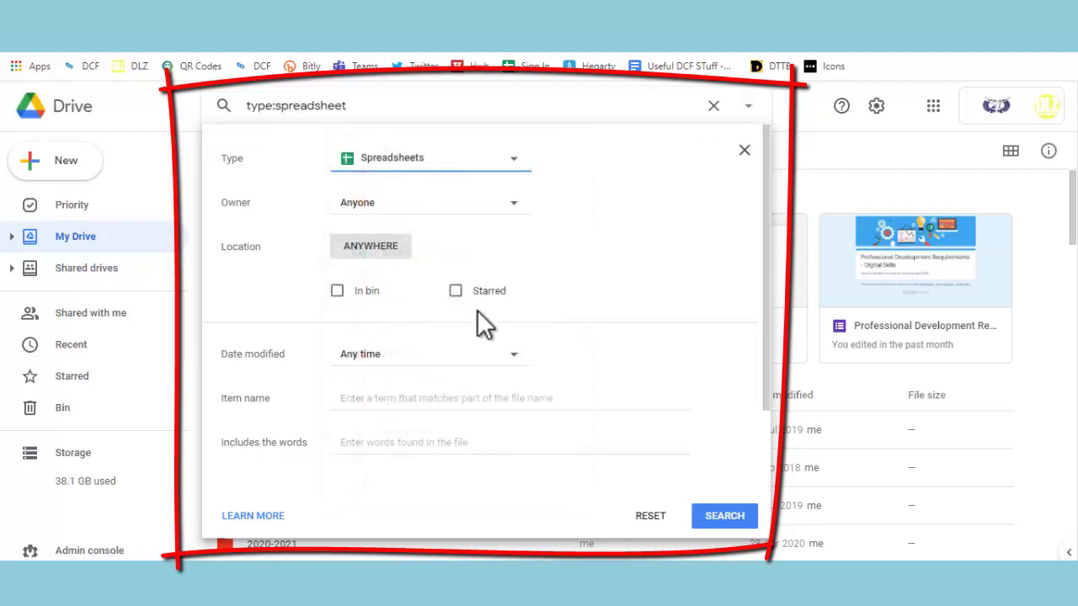
Choose the specific-owner filter, type a partial owner name, then clear it
left_click(513, 204)
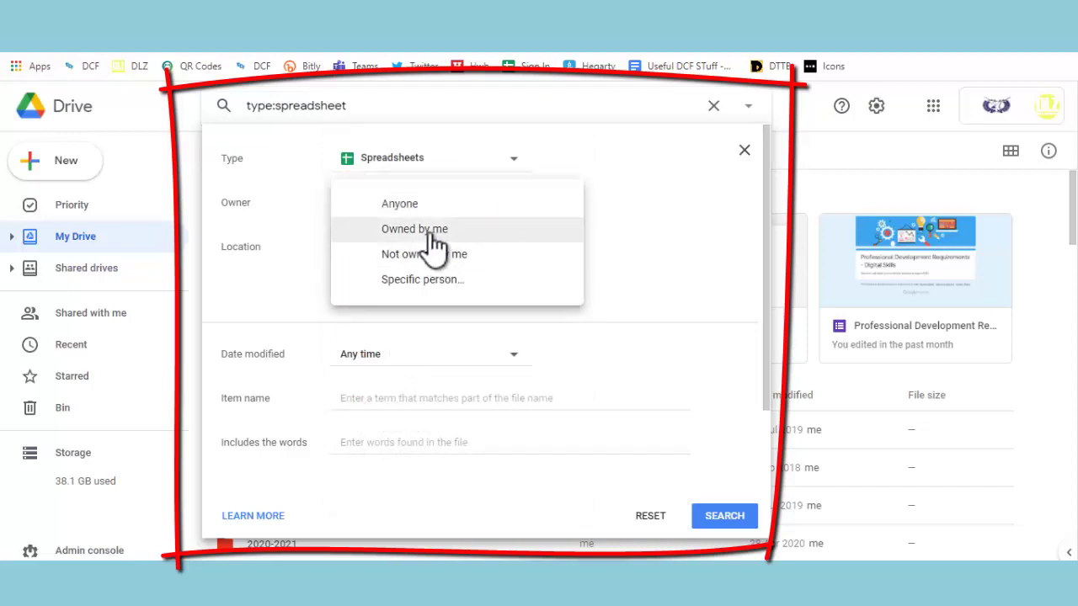
left_click(437, 283)
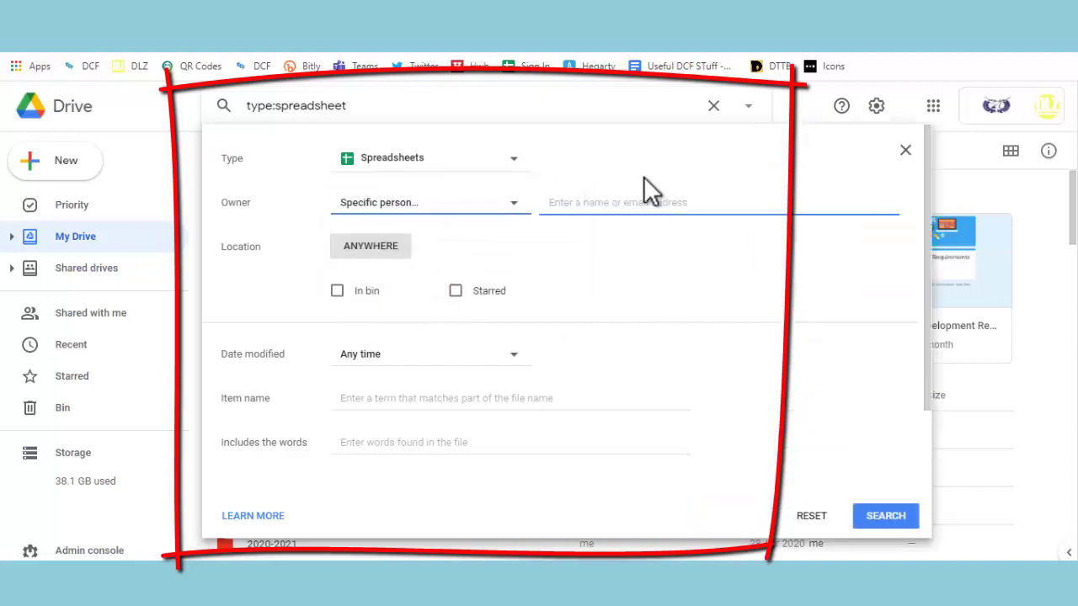
left_click(622, 204)
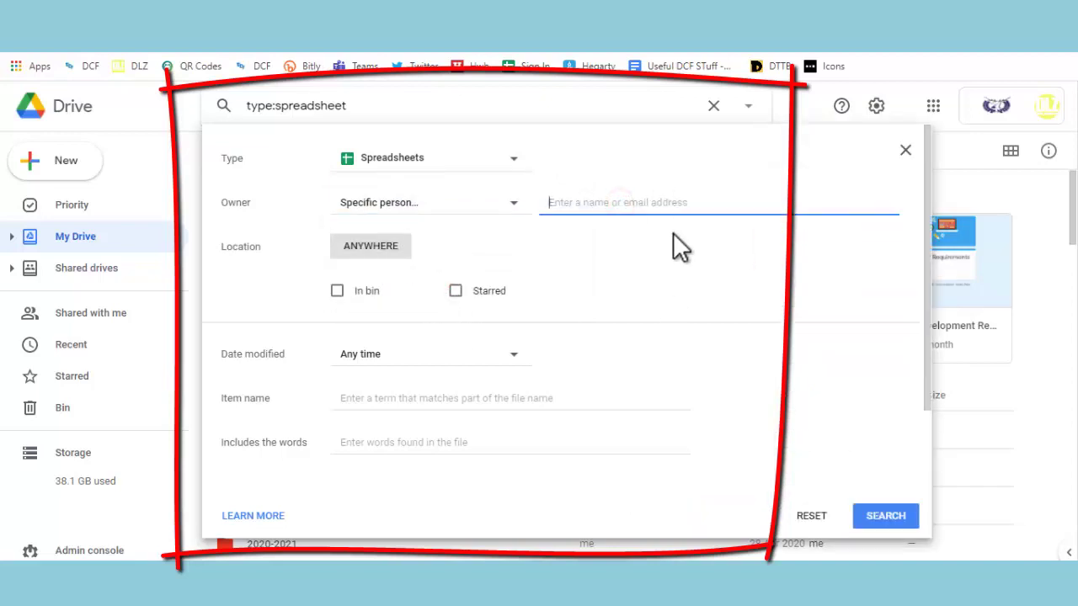
type("benn")
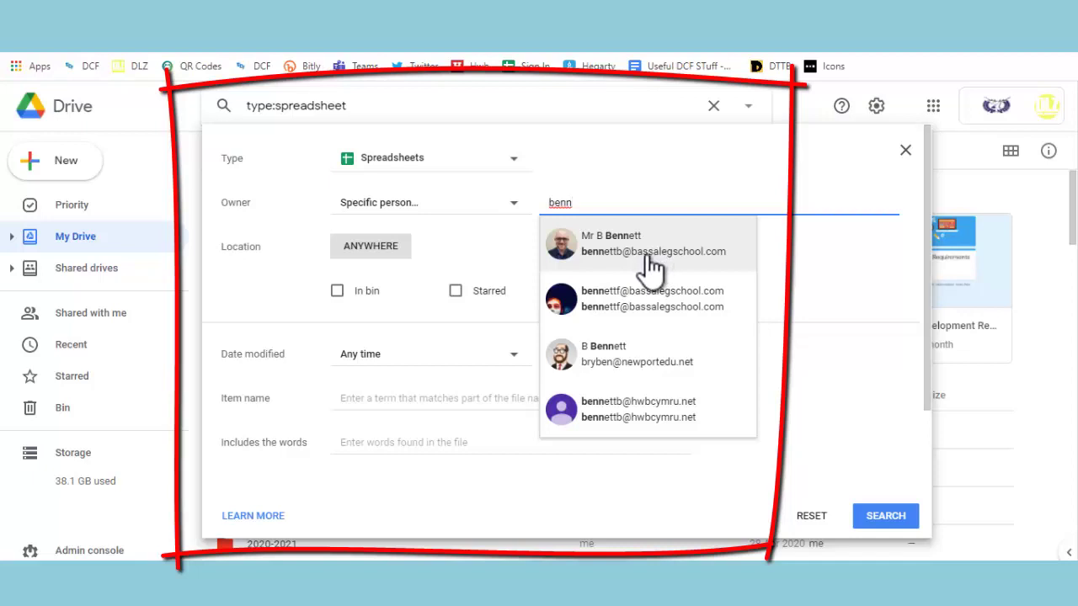
key("BackSpace")
key("BackSpace")
key("BackSpace")
key("BackSpace")
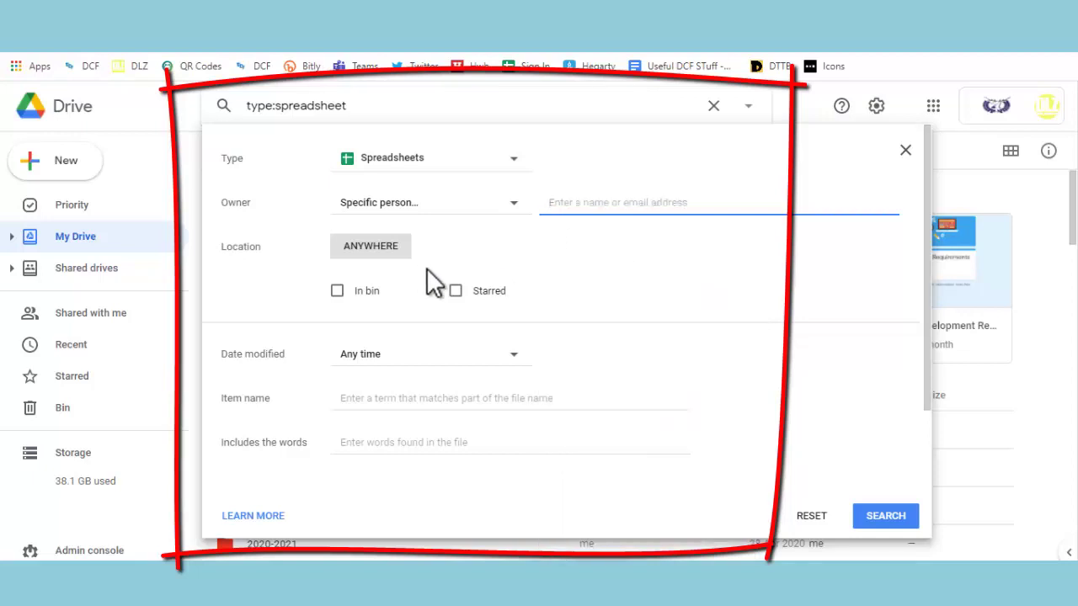
Open and close the location picker, then click into the item name and includes-words fields
left_click(368, 253)
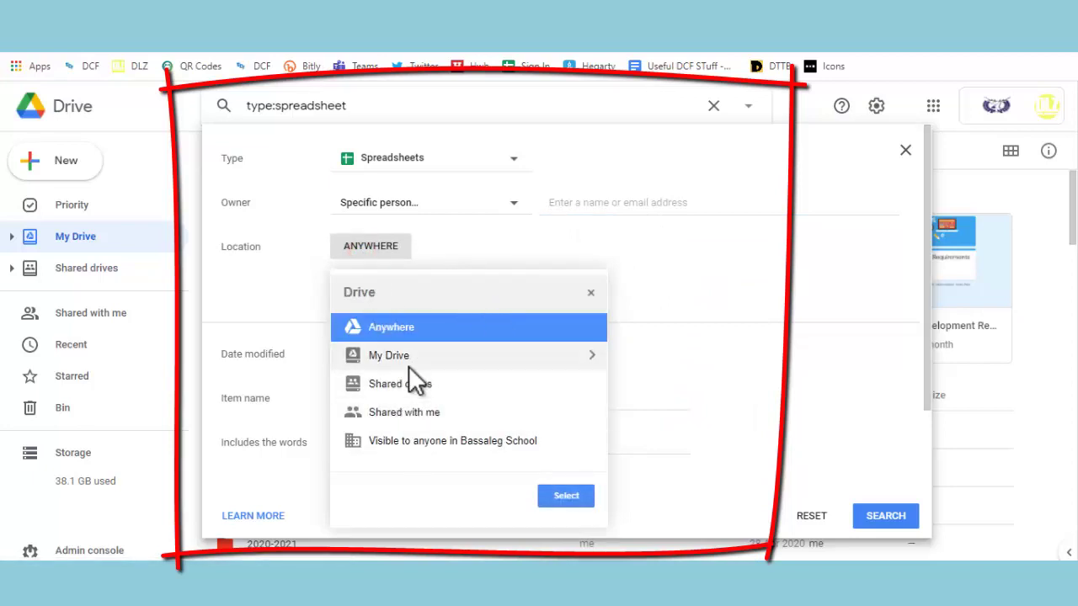
left_click(590, 292)
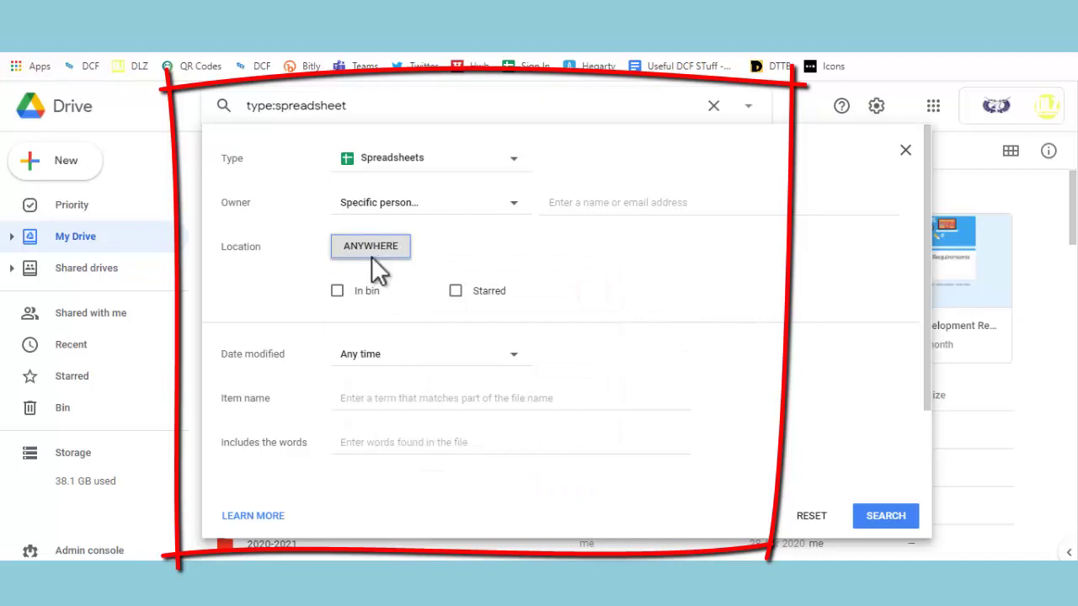
left_click(451, 408)
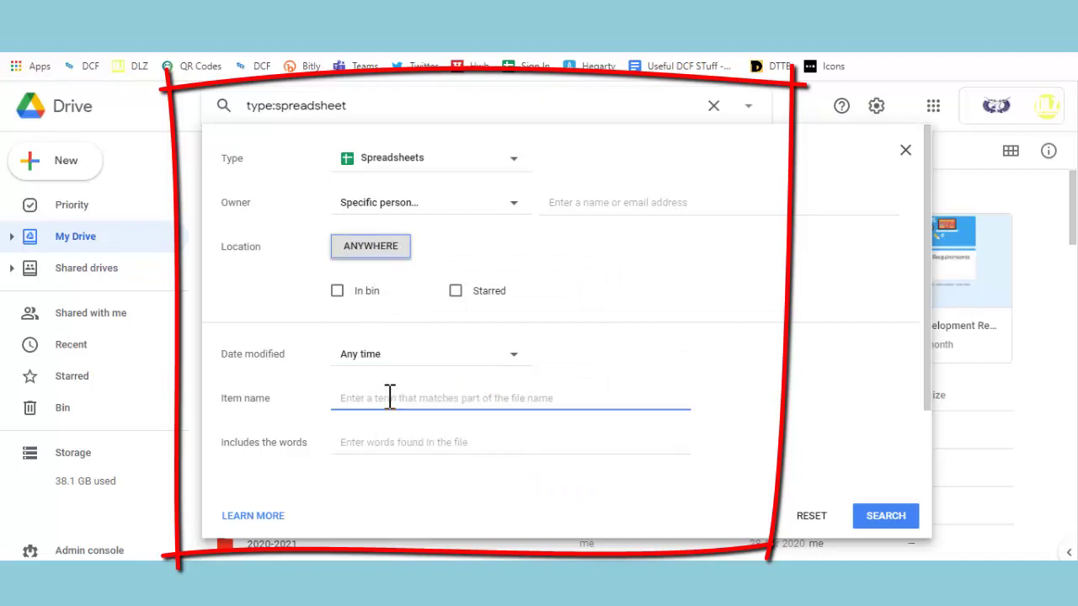
left_click(383, 433)
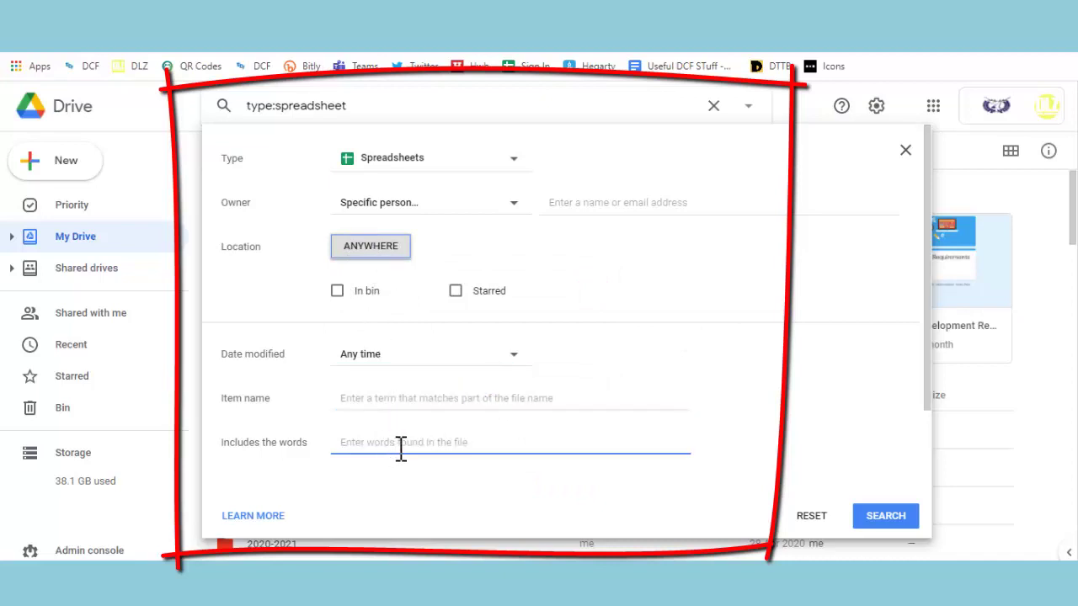
left_click(405, 484)
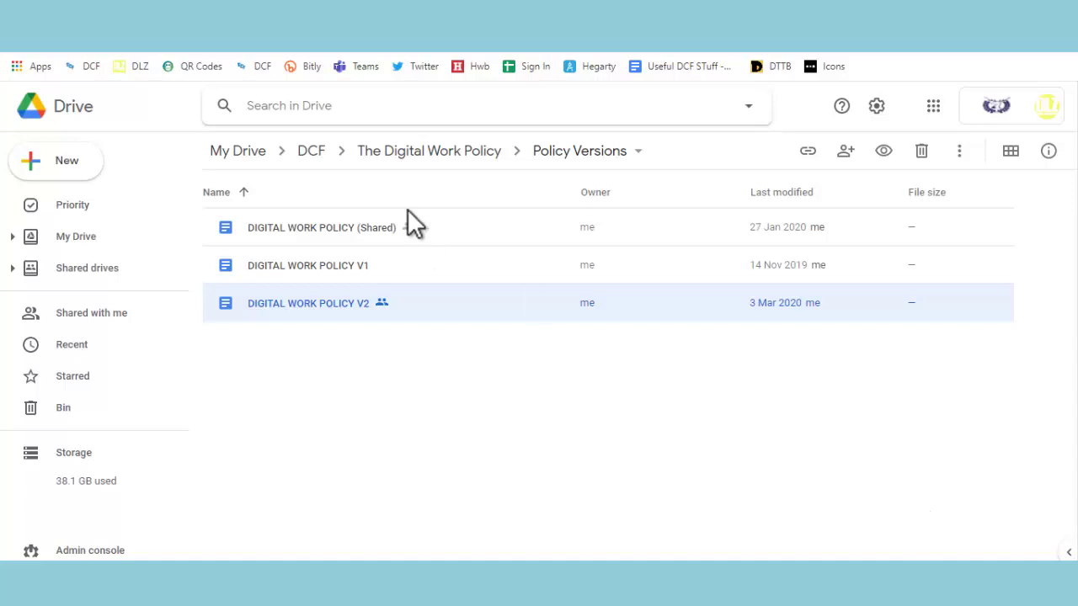
Show the details panel for DIGITAL WORK POLICY V2 and scroll through its information
right_click(441, 300)
mouse_move(463, 293)
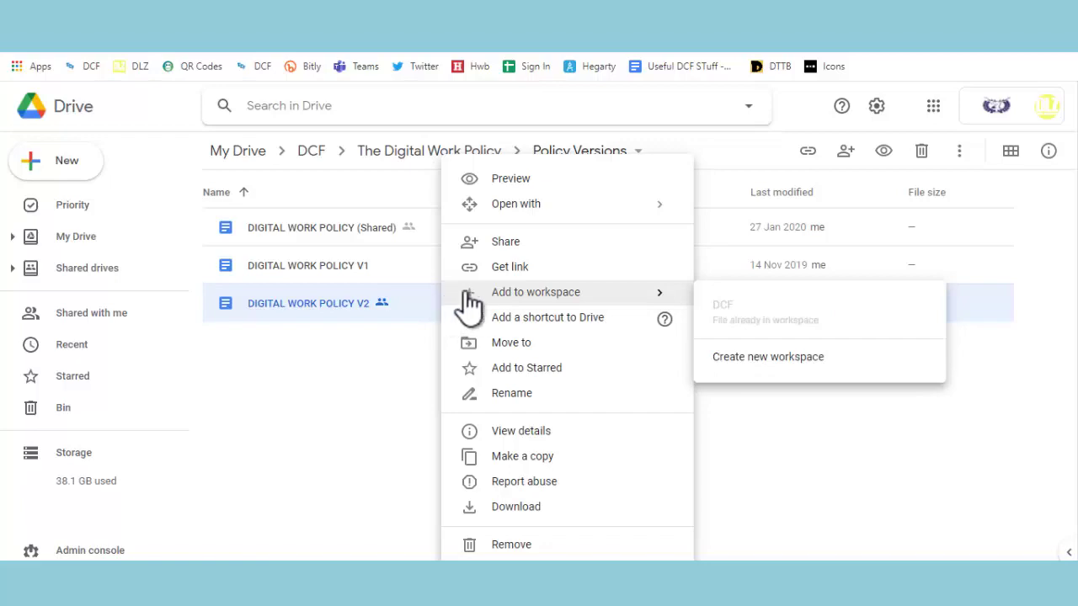
left_click(553, 431)
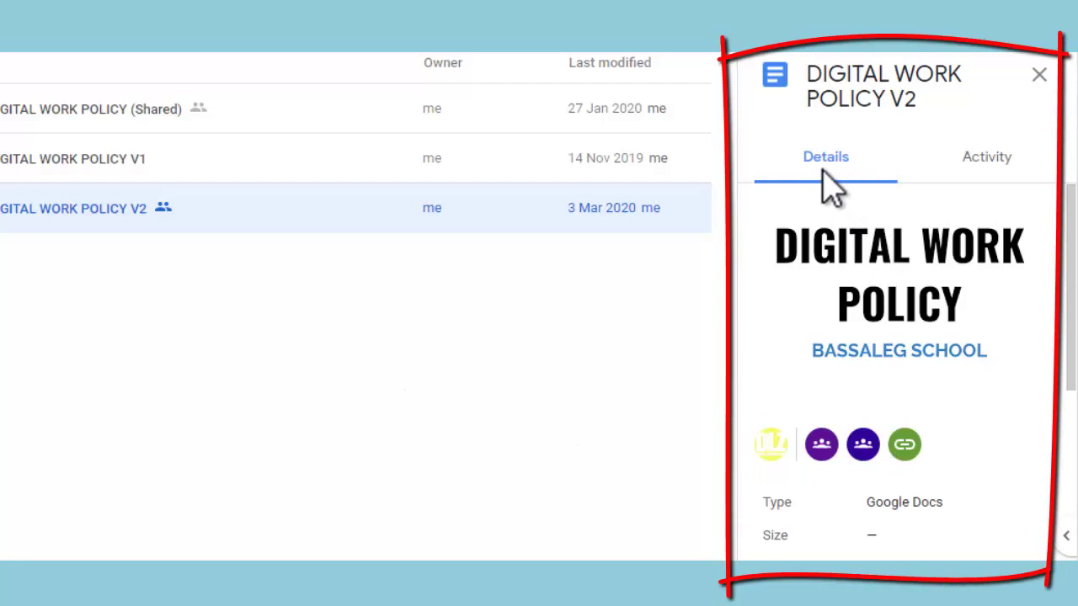
scroll(894, 346, "down", 3)
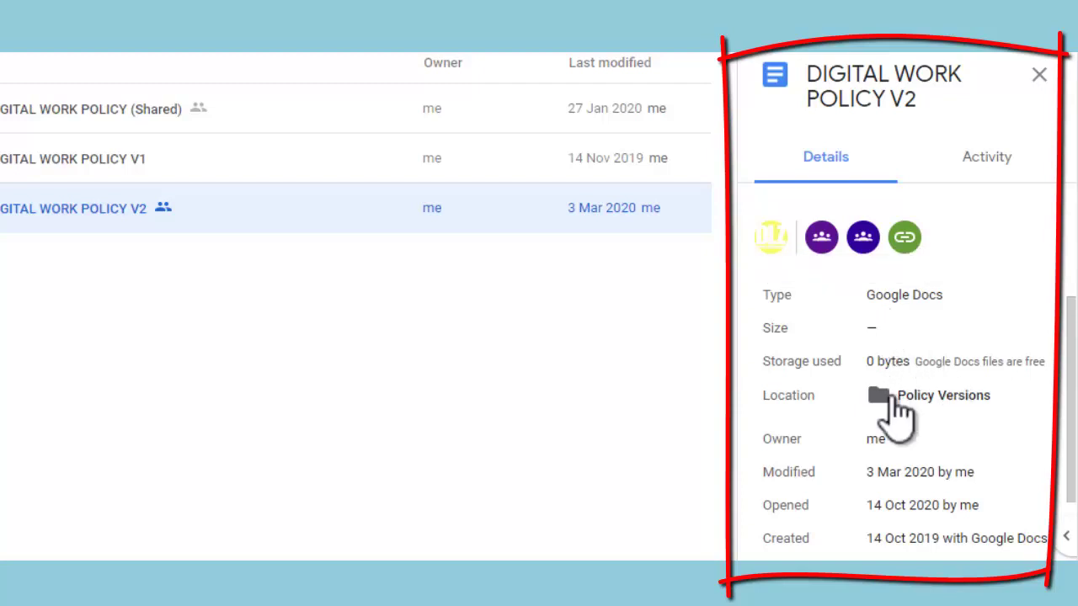
scroll(897, 417, "down", 2)
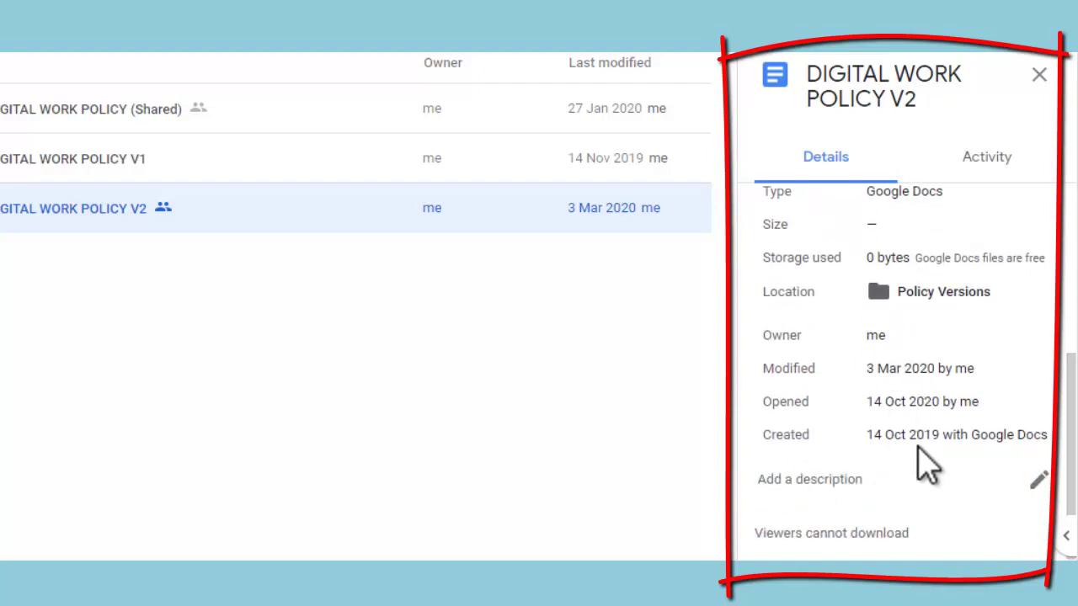
scroll(930, 439, "down", 1)
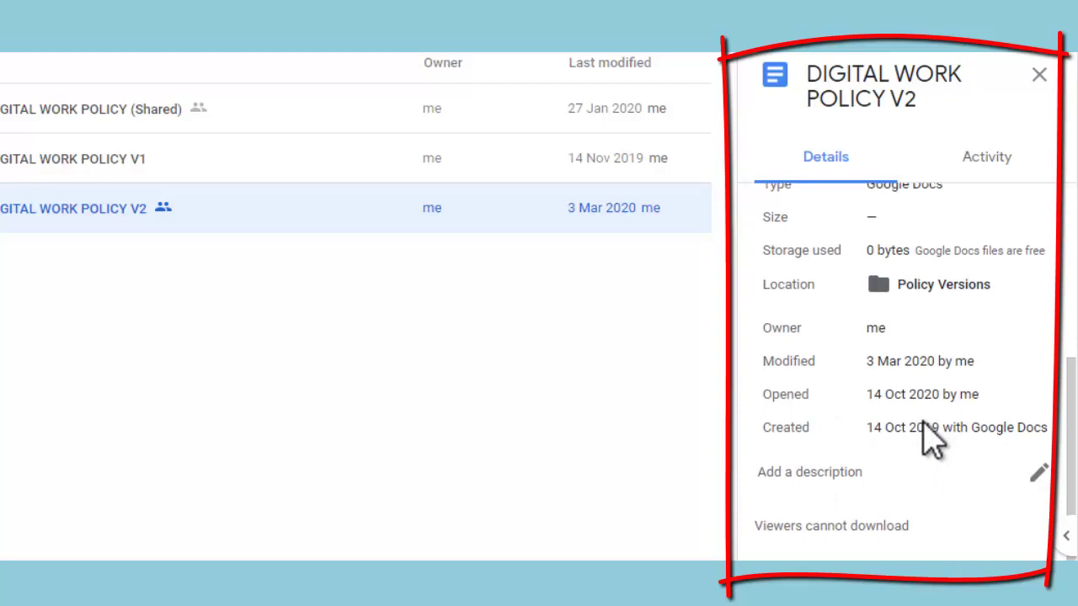
scroll(930, 440, "up", 4)
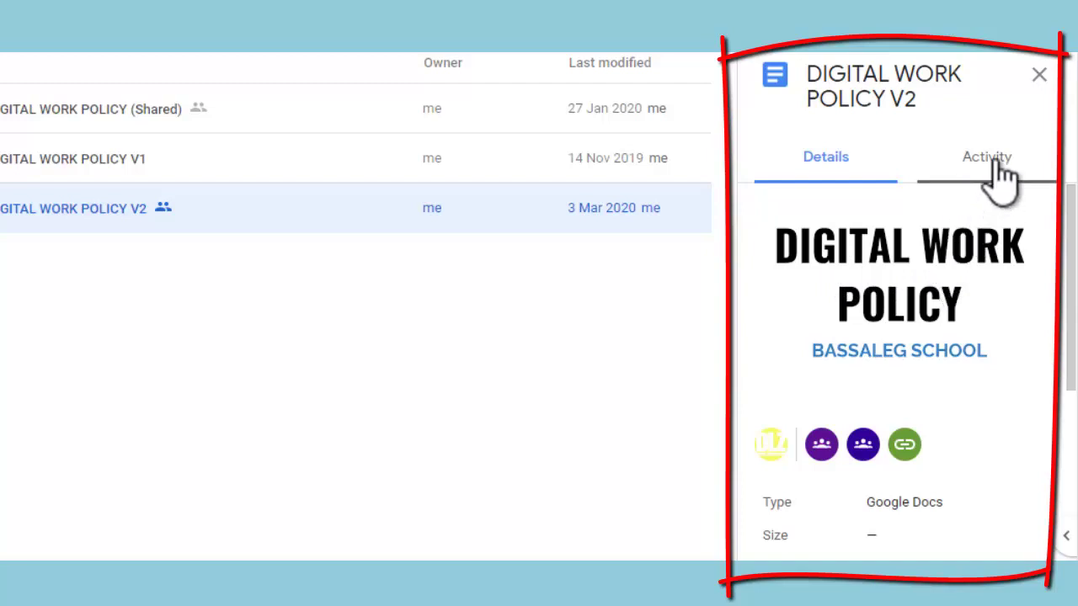
Scroll through the V2 document's activity history and dismiss the Outlook email notification
left_click(999, 177)
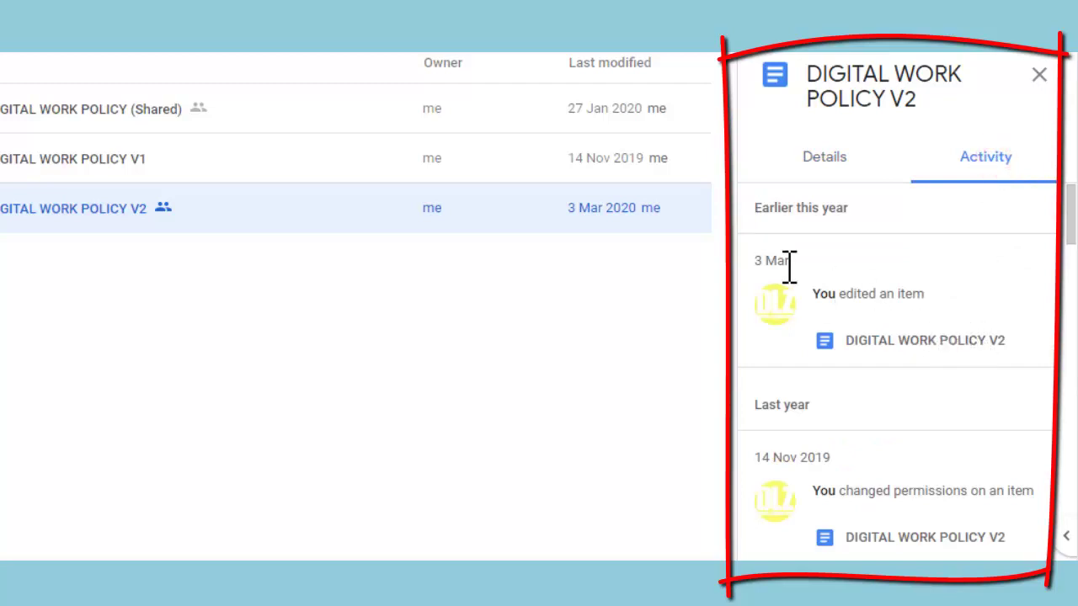
mouse_move(788, 266)
scroll(823, 318, "down", 4)
scroll(825, 324, "down", 6)
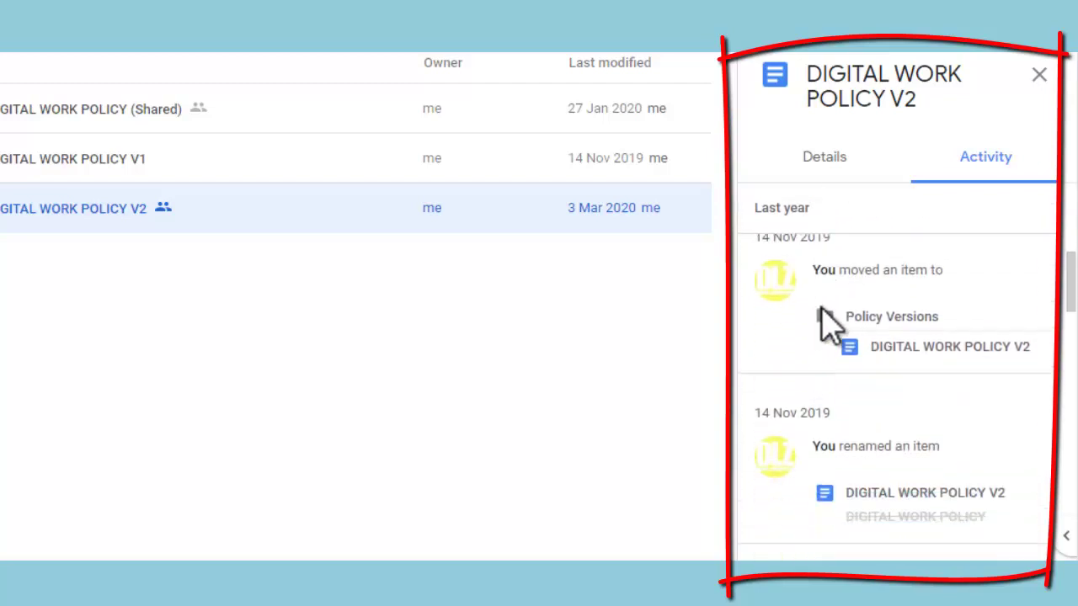
scroll(841, 337, "down", 2)
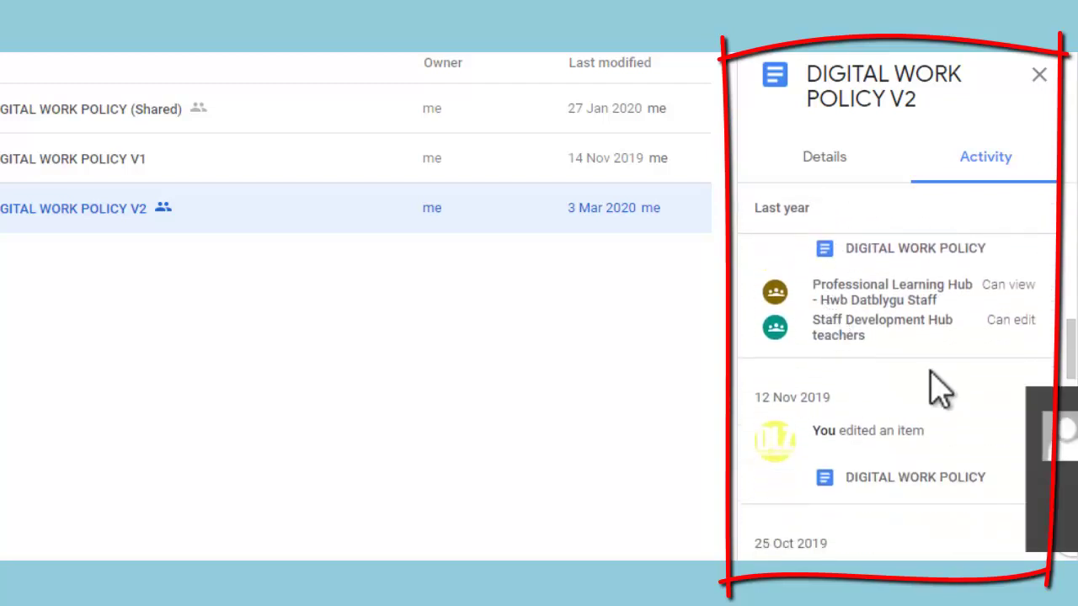
left_click(1042, 407)
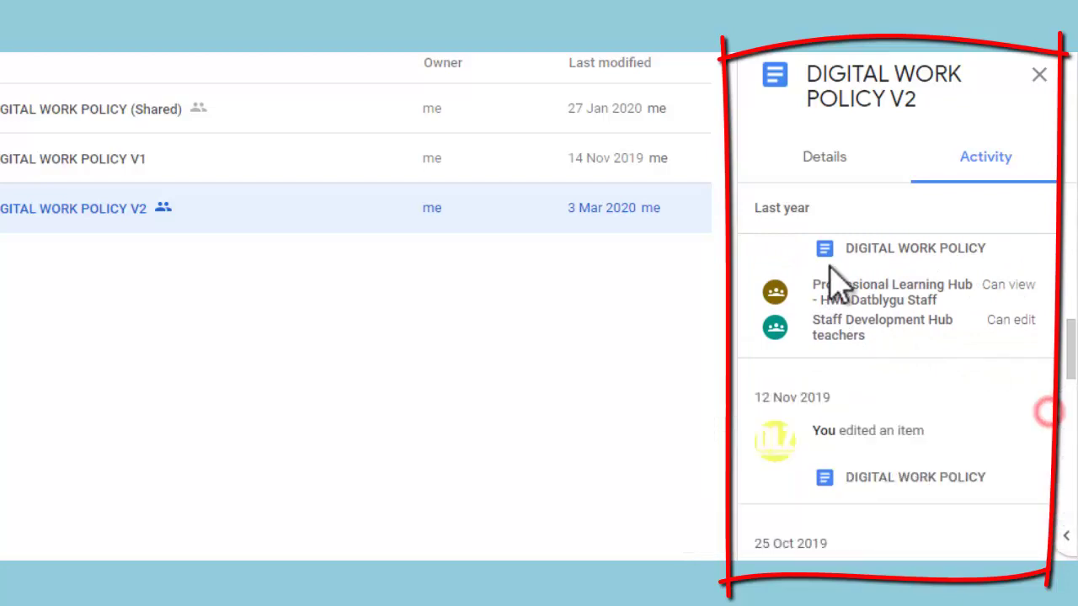
scroll(974, 397, "down", 3)
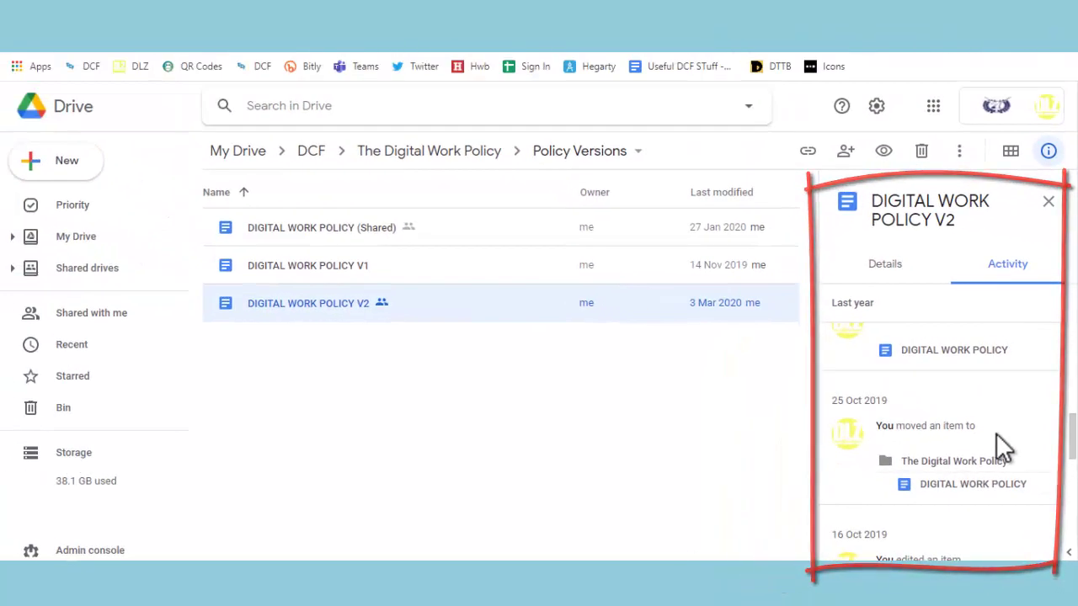
scroll(996, 433, "down", 3)
scroll(1001, 450, "down", 1)
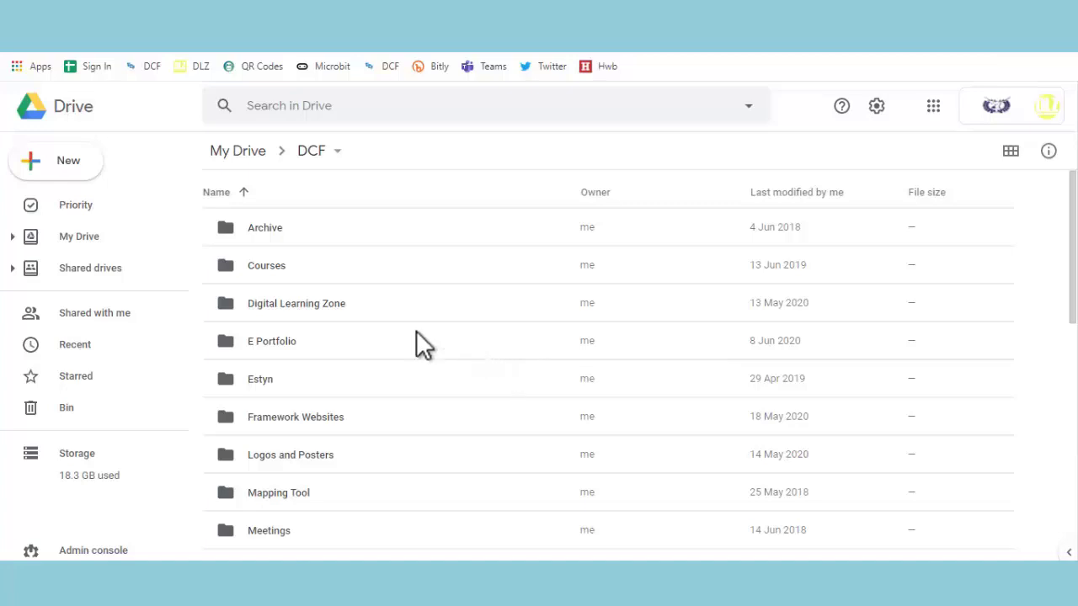
Open The Digital Learning Zone site from its folder, then return to the DCF folder
double_click(384, 302)
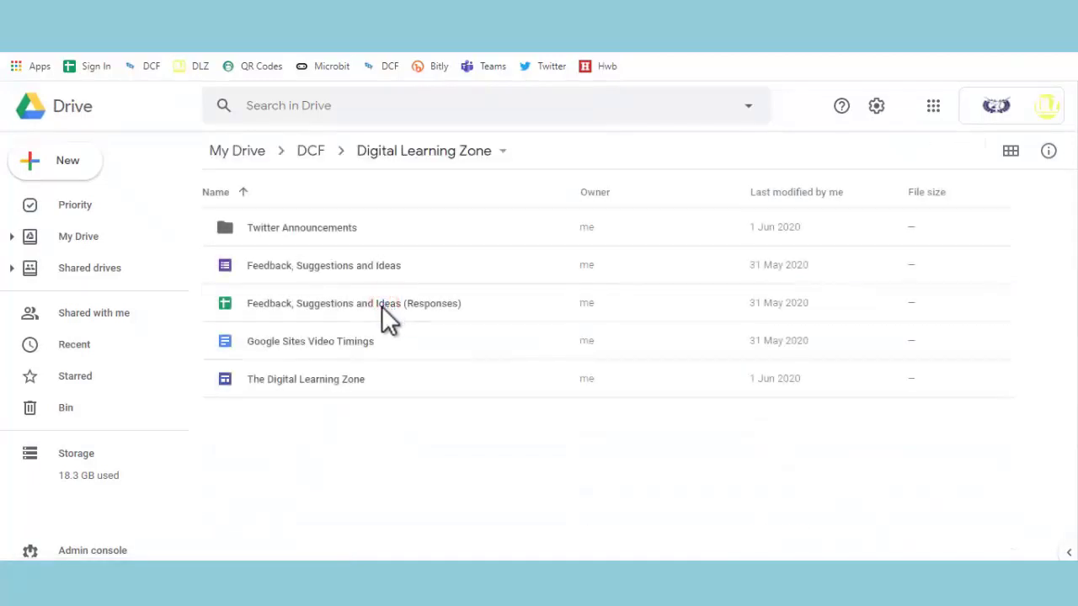
double_click(295, 383)
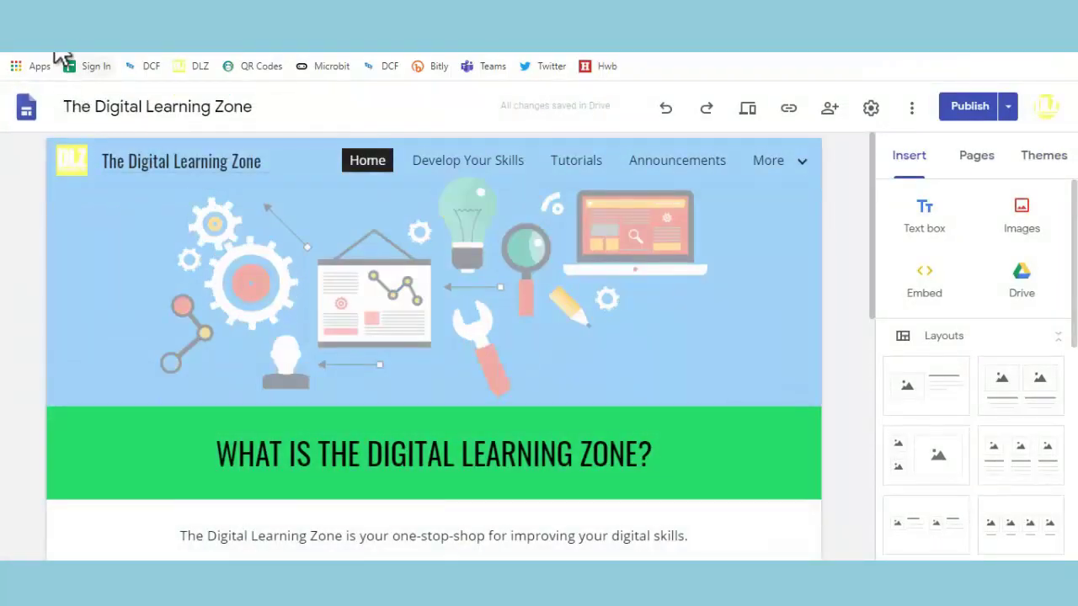
left_click(67, 53)
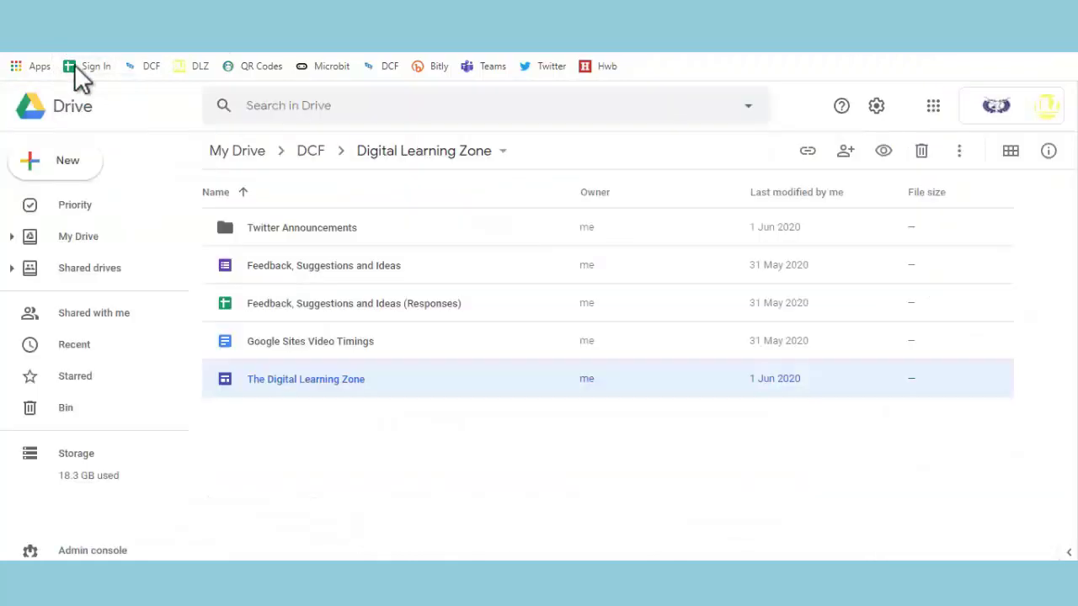
left_click(311, 152)
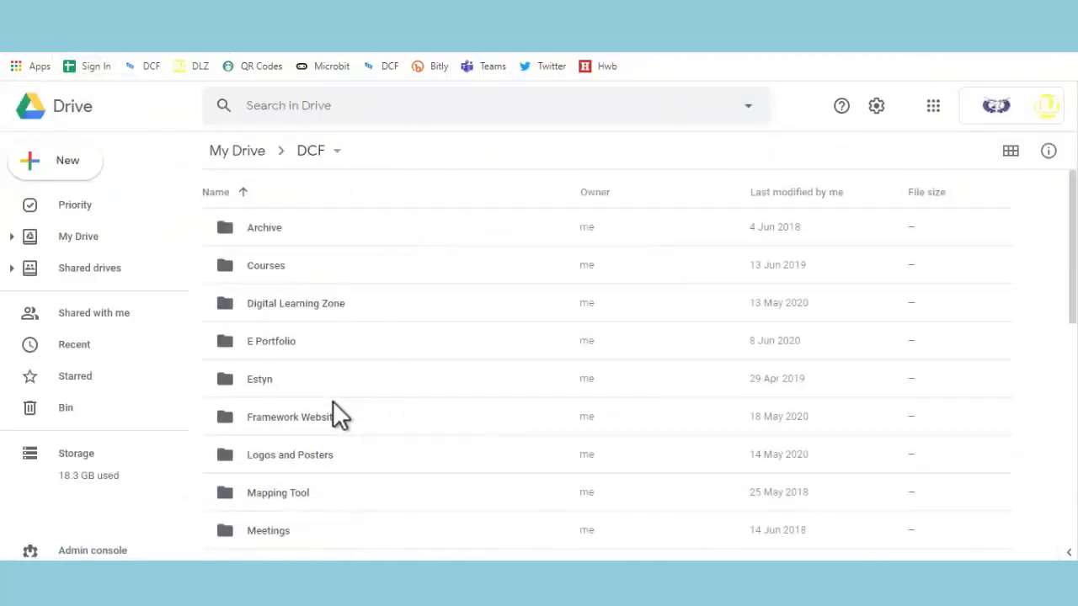
Open the DCF site from Framework Websites > DCF Website, then return to the DCF folder
double_click(338, 415)
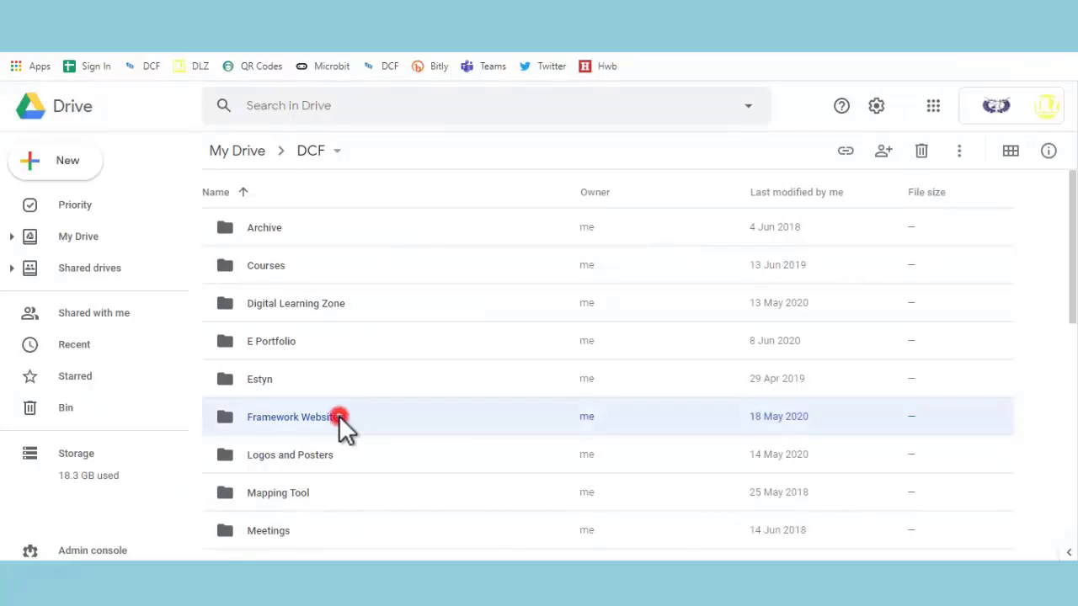
double_click(354, 232)
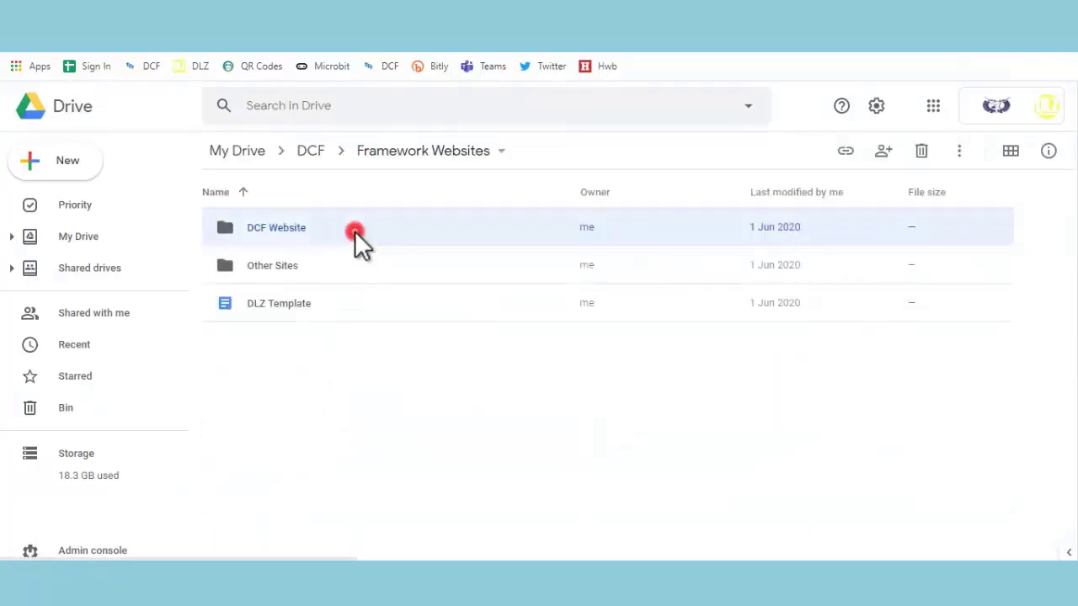
double_click(327, 230)
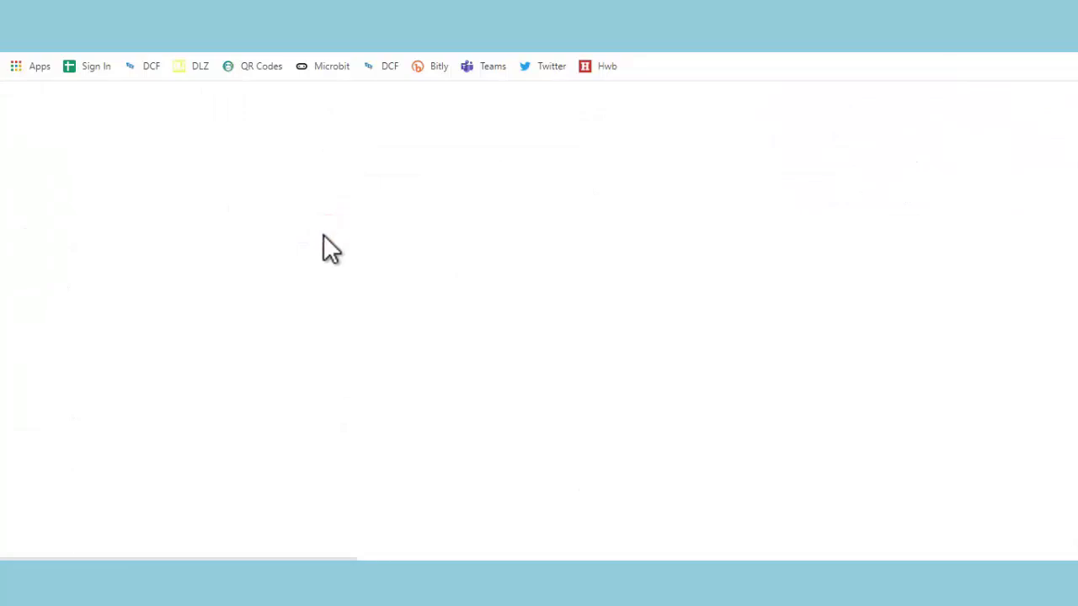
key("ctrl+w")
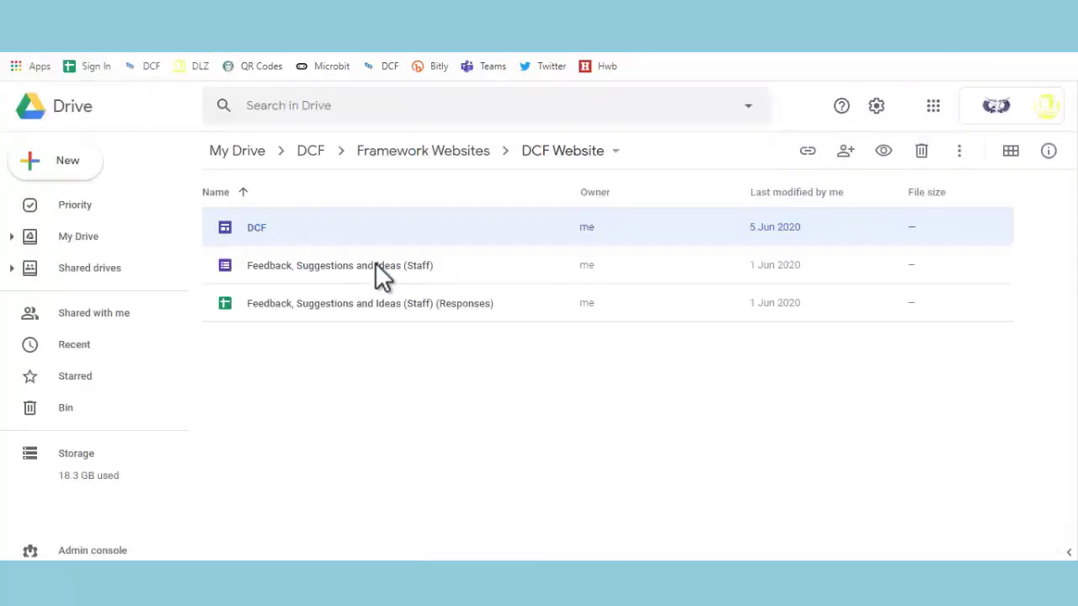
left_click(312, 152)
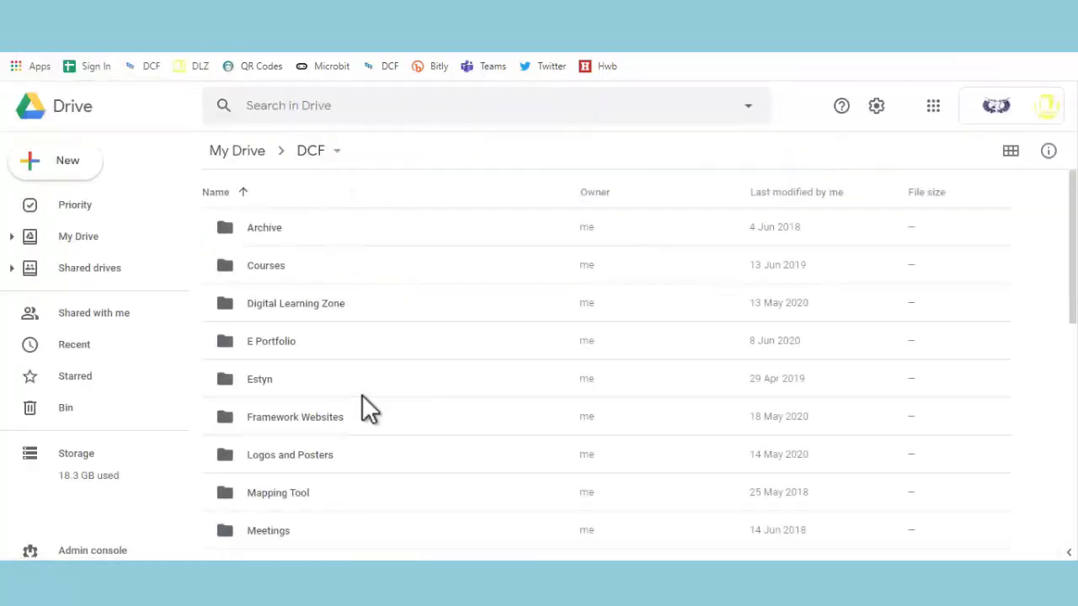
Revisit the Digital Learning Zone folder, then open The Digital Work Policy folder from DCF
double_click(362, 301)
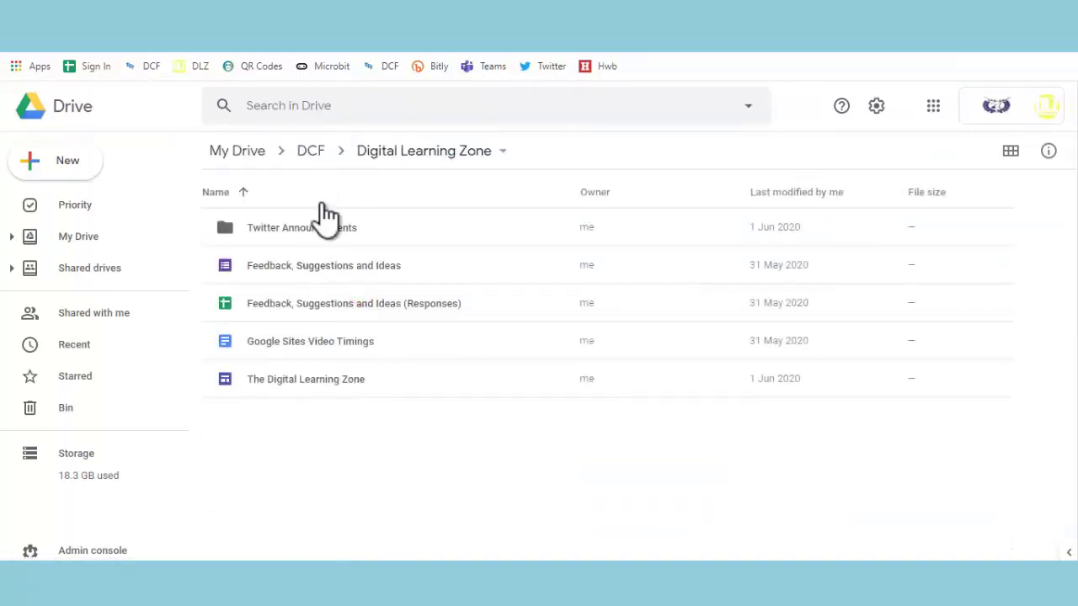
left_click(305, 154)
scroll(340, 410, "down", 2)
scroll(339, 410, "down", 2)
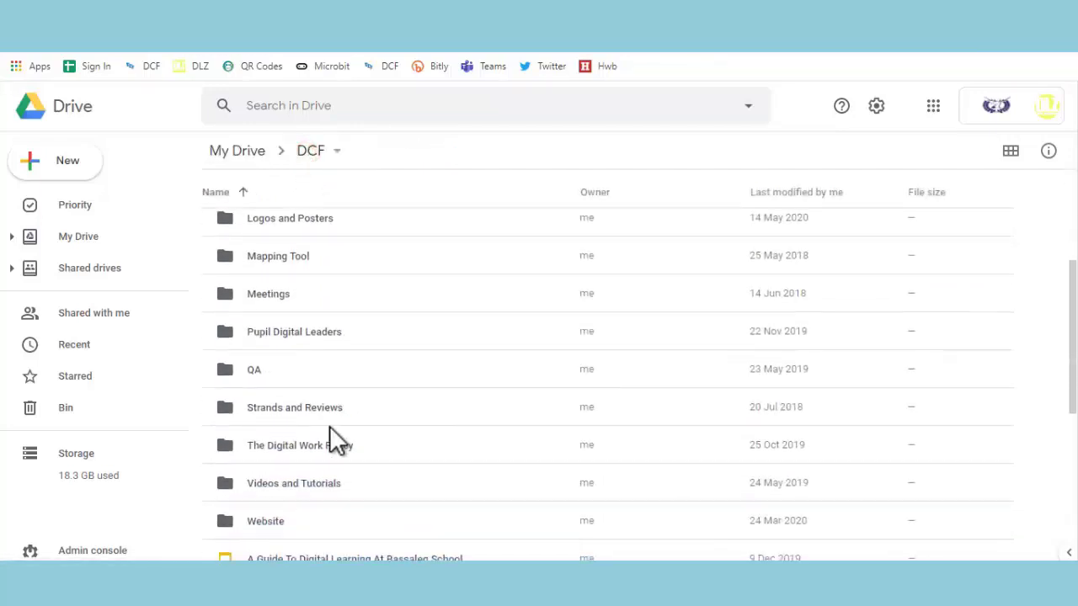
double_click(325, 442)
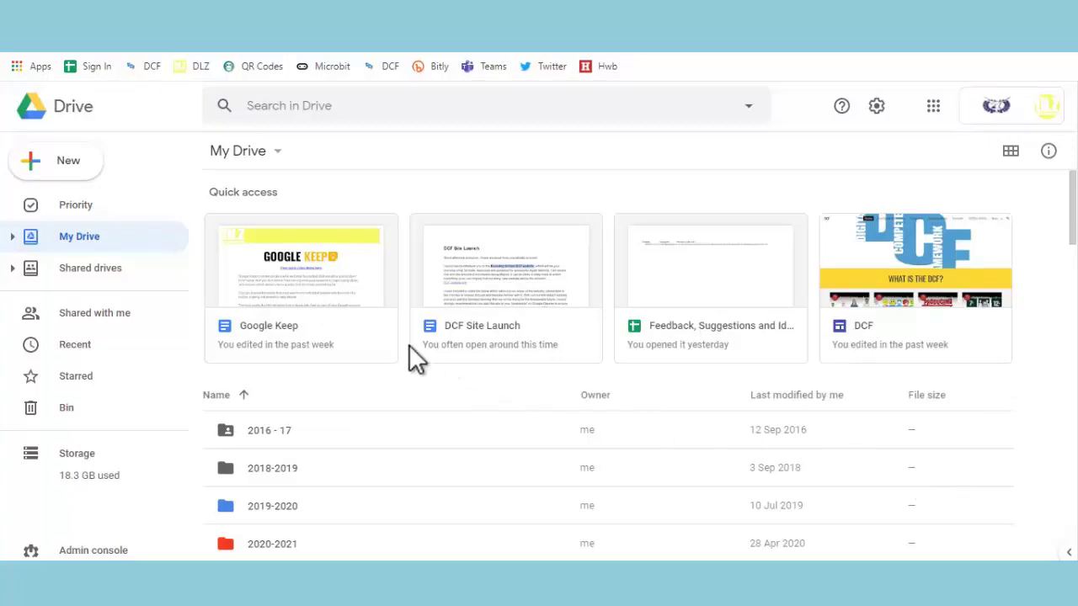
Go to the Priority page and scroll down to the Workspaces section
left_click(59, 198)
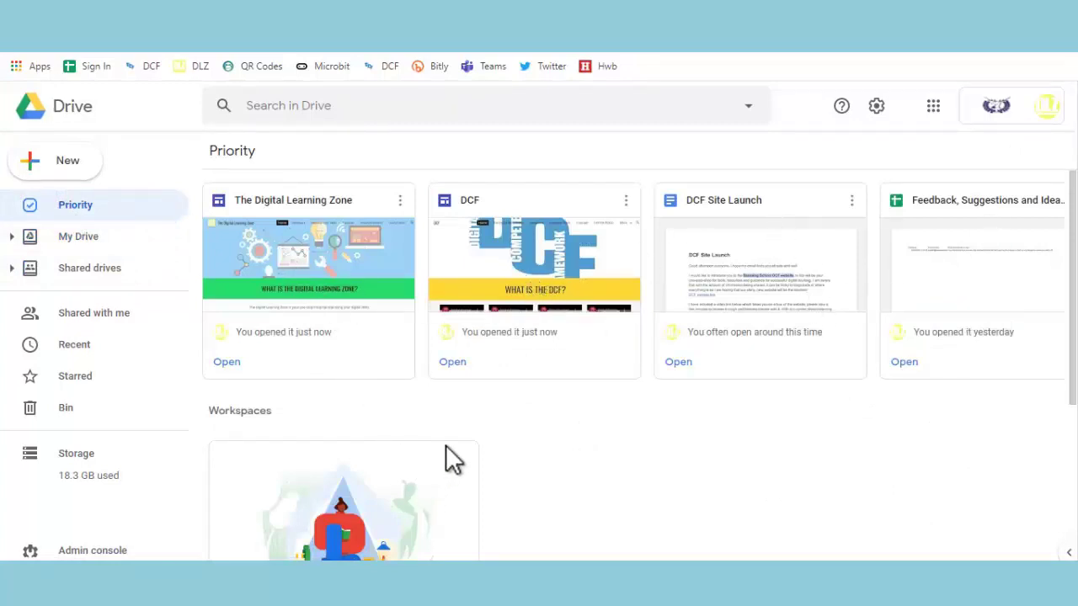
scroll(445, 445, "down", 3)
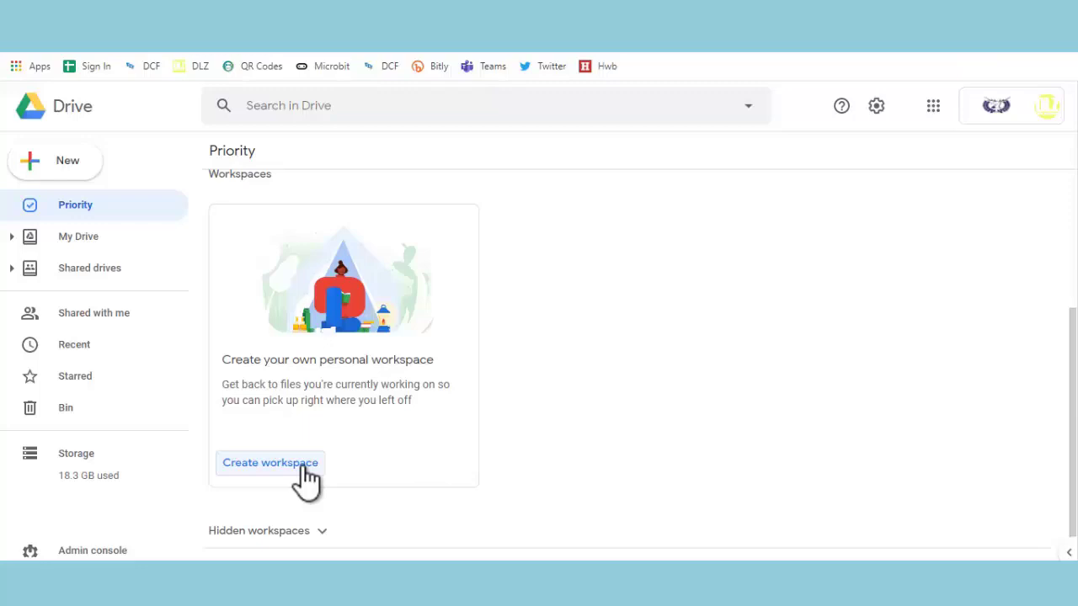
Create a new workspace named 'DCF'
left_click(278, 463)
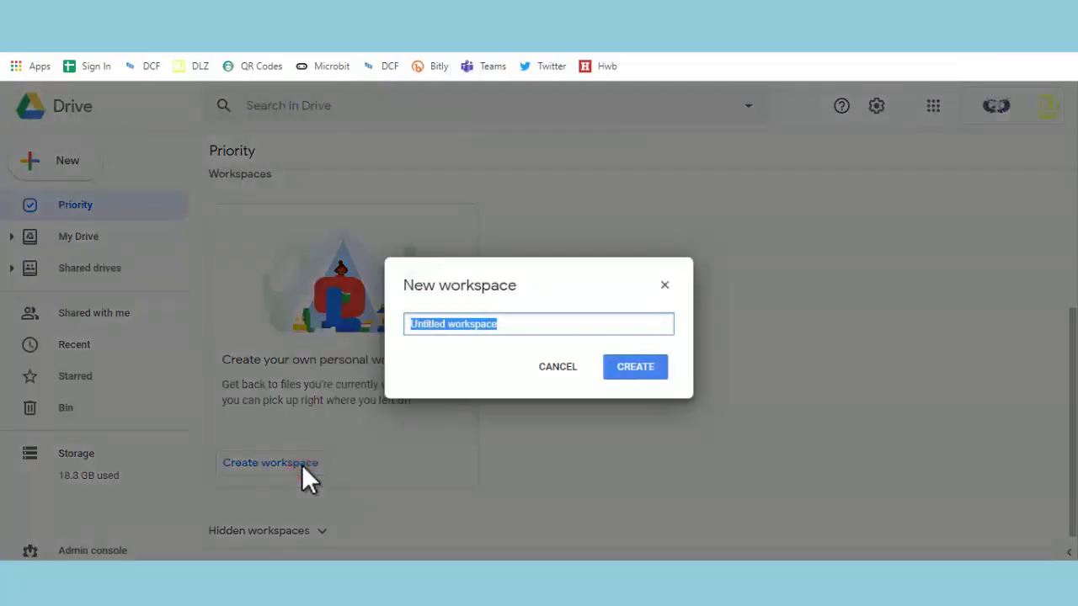
type("DCF")
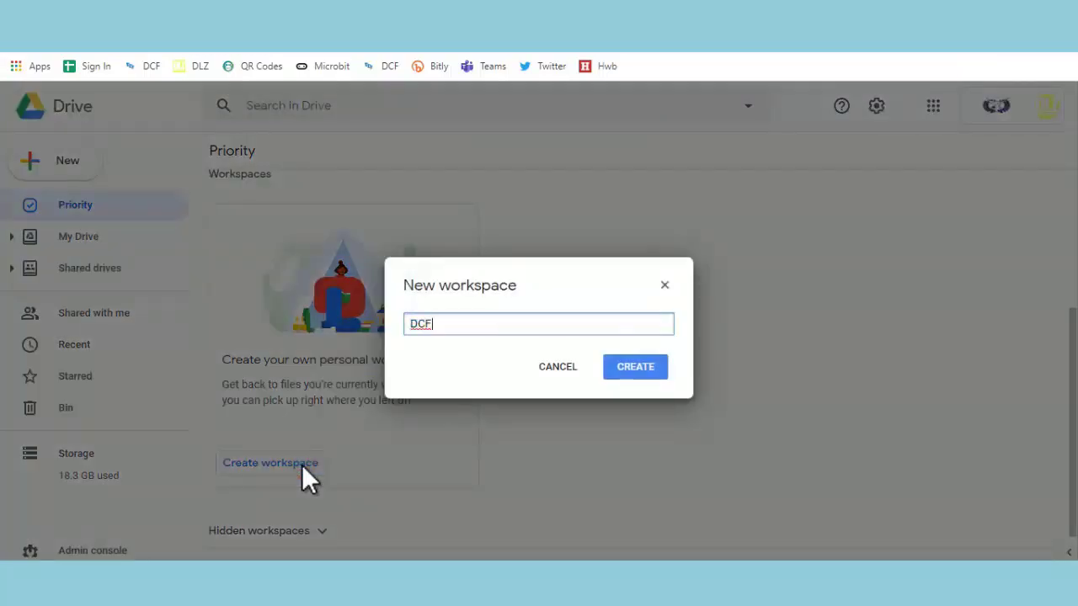
left_click(649, 360)
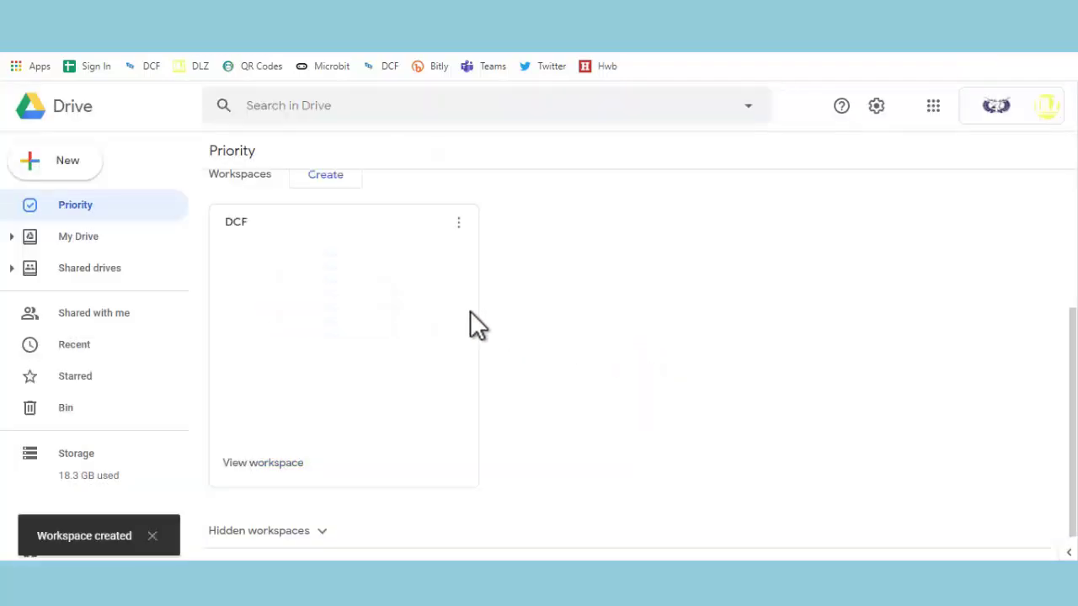
Open the DCF workspace card and look through its suggested files
left_click(334, 285)
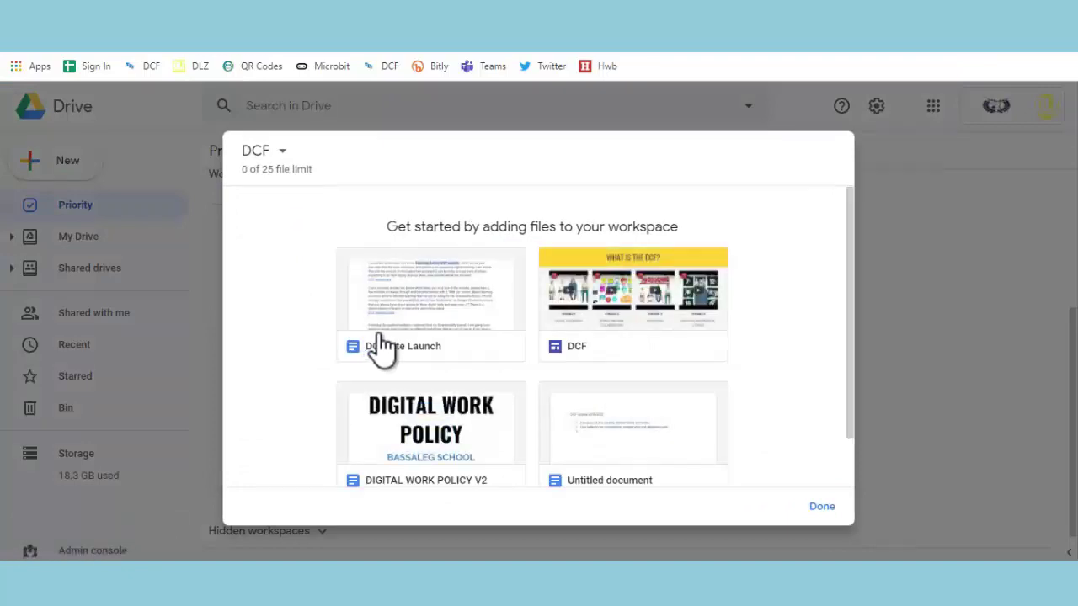
scroll(581, 387, "down", 2)
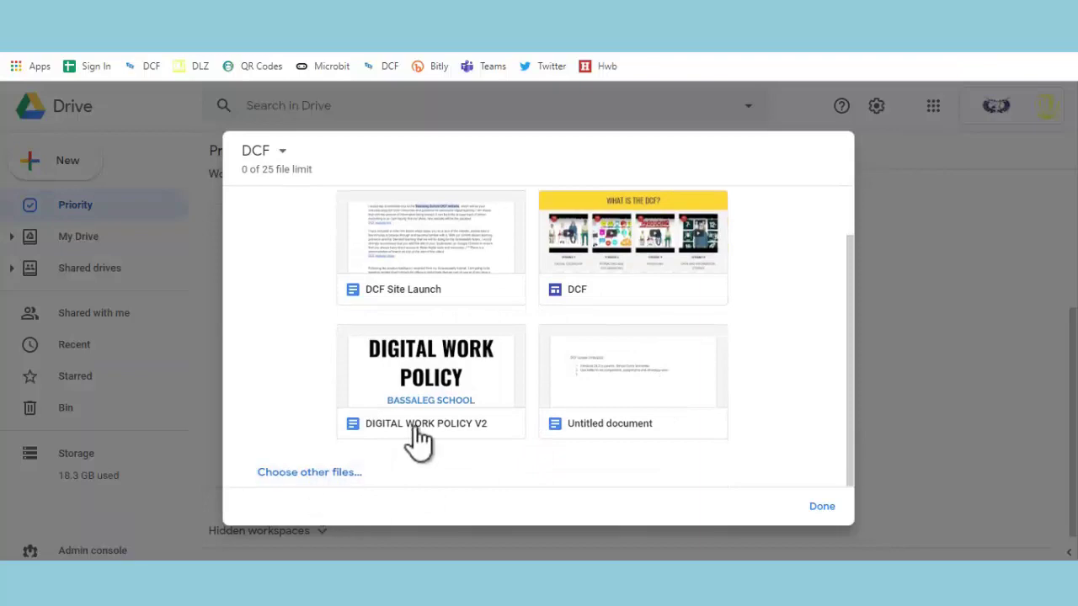
scroll(462, 339, "up", 2)
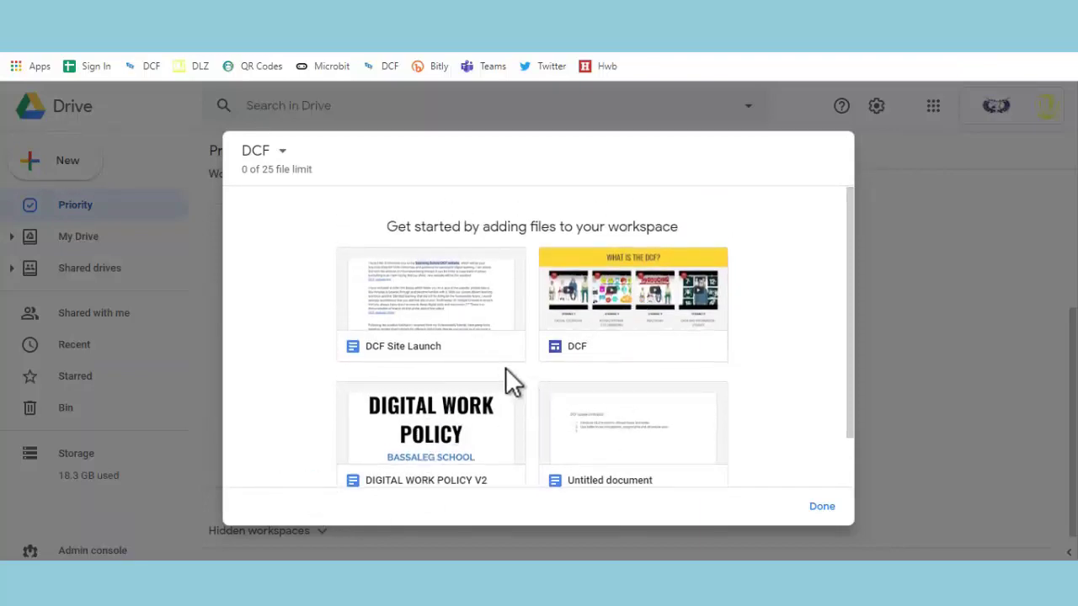
scroll(505, 383, "down", 2)
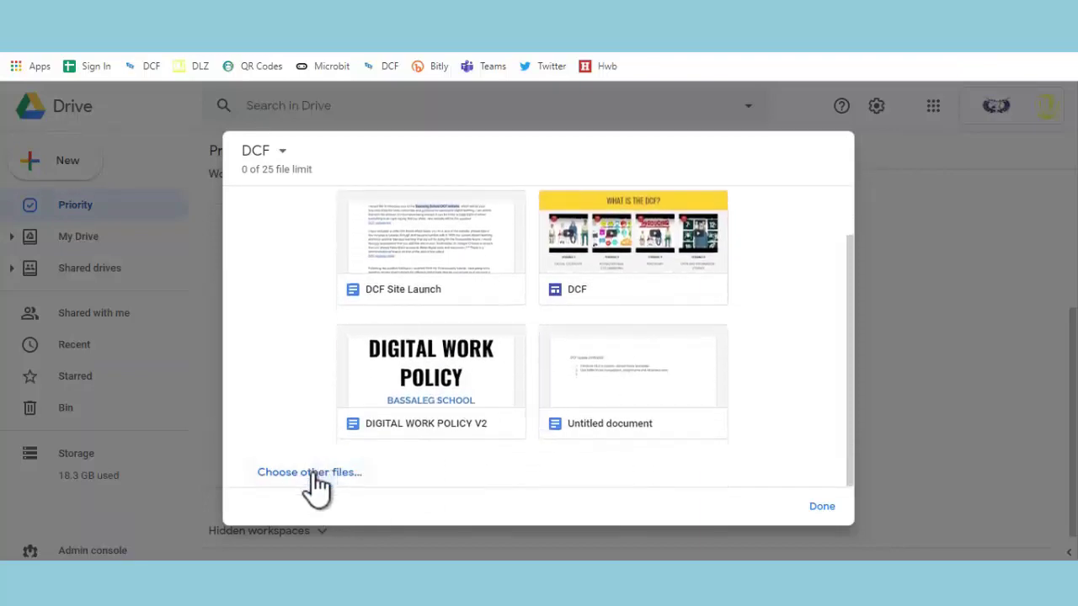
Add The Digital Learning Zone site from My Drive > DCF > Digital Learning Zone to the workspace
left_click(309, 472)
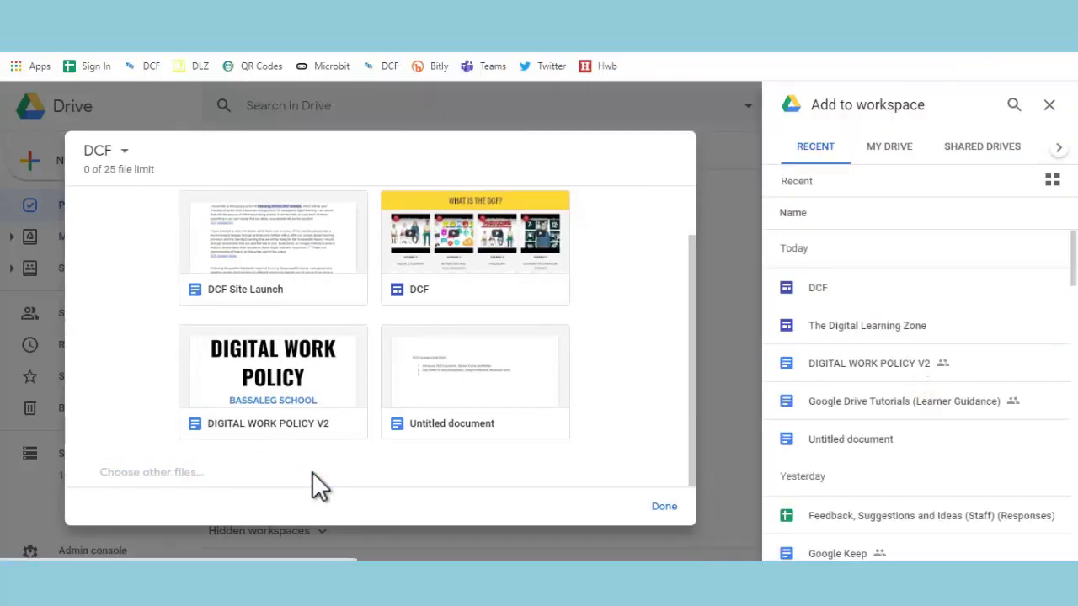
left_click(897, 160)
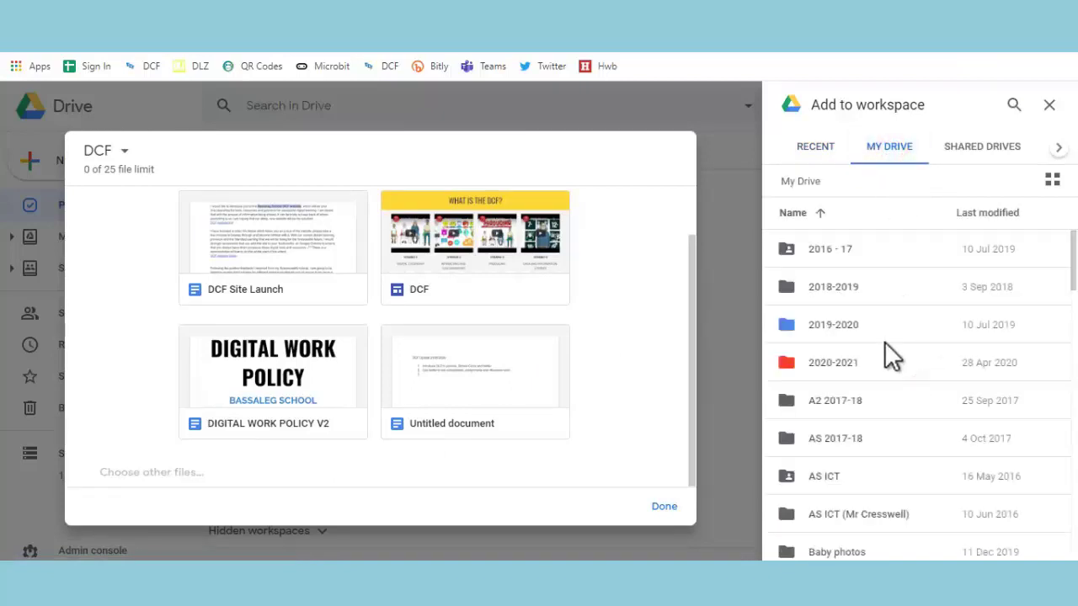
scroll(885, 342, "down", 3)
double_click(851, 542)
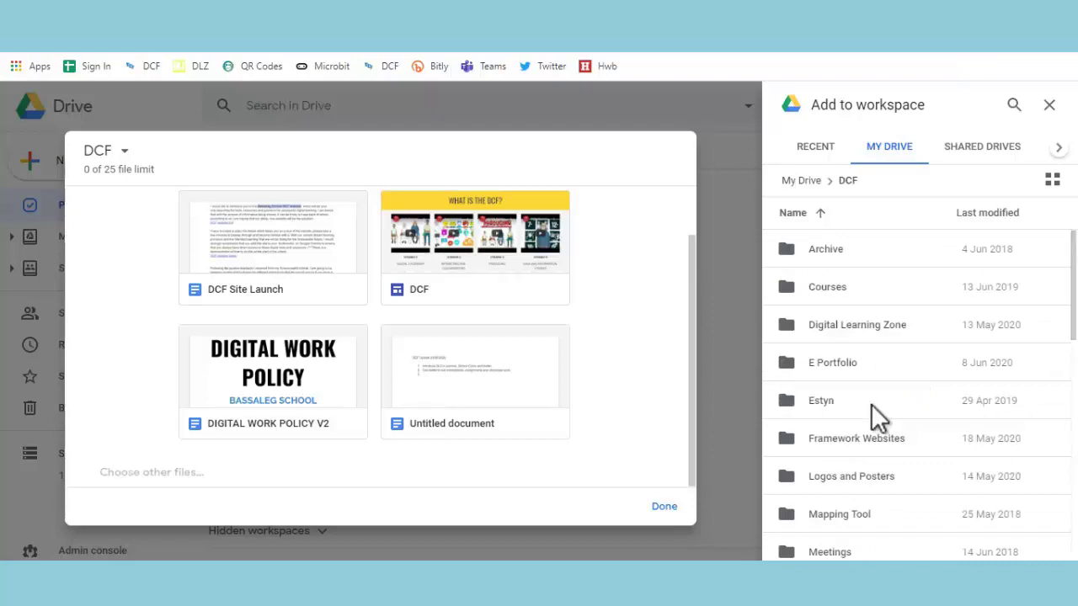
left_click(859, 319)
double_click(860, 324)
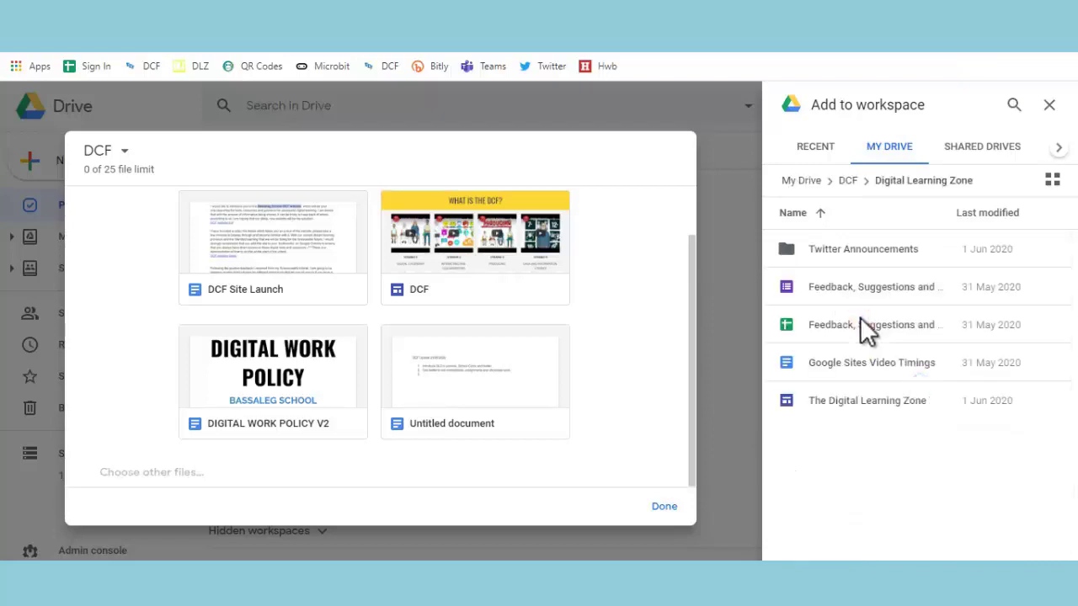
double_click(845, 404)
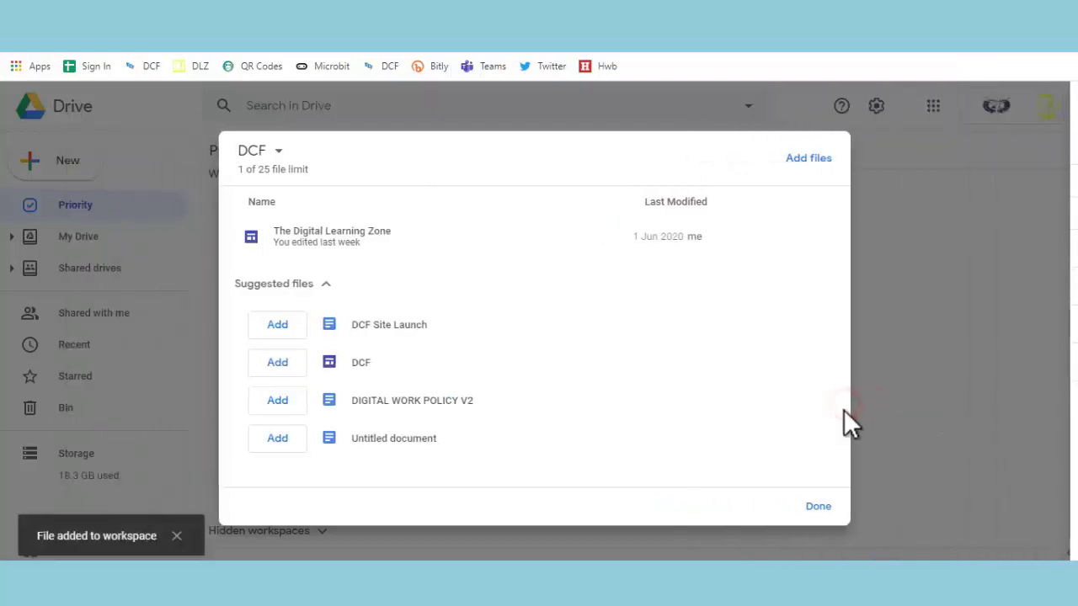
Add the DCF site from DCF > Framework Websites > DCF Website to the workspace
left_click(800, 160)
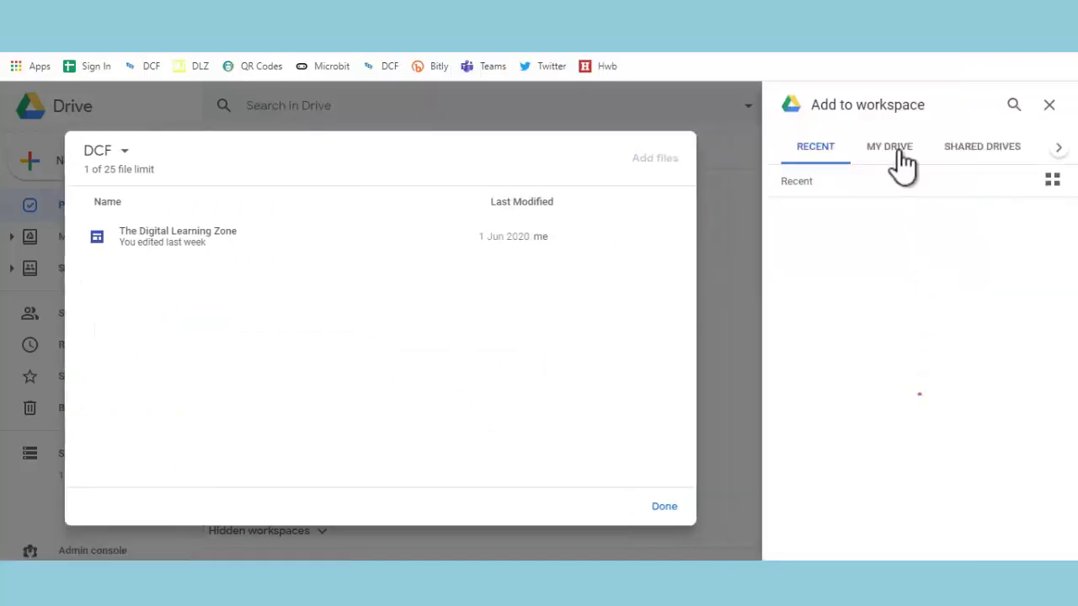
left_click(893, 149)
scroll(878, 363, "down", 3)
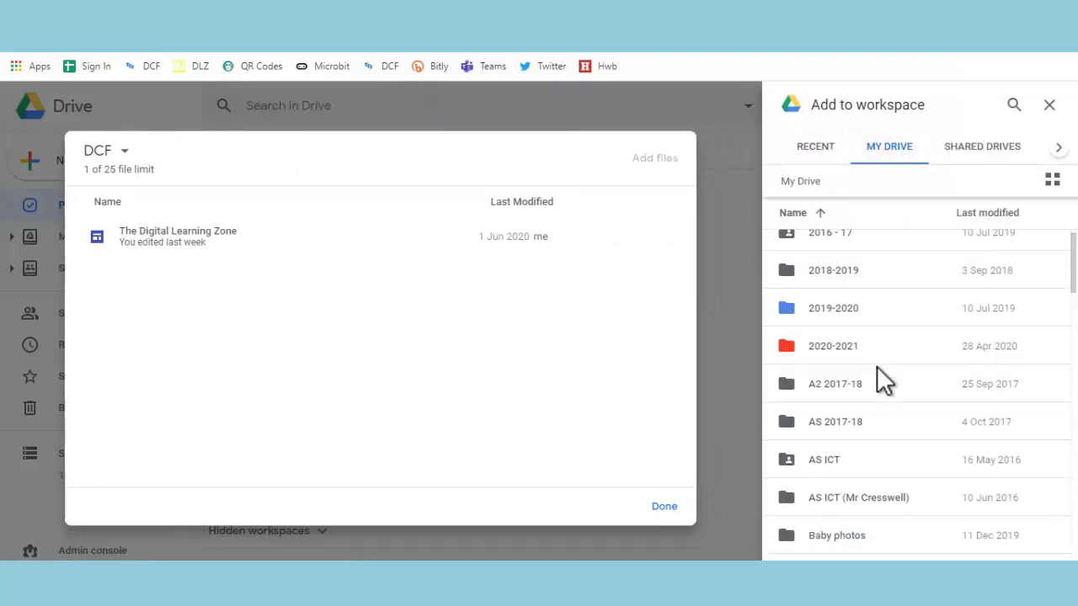
scroll(850, 522, "down", 2)
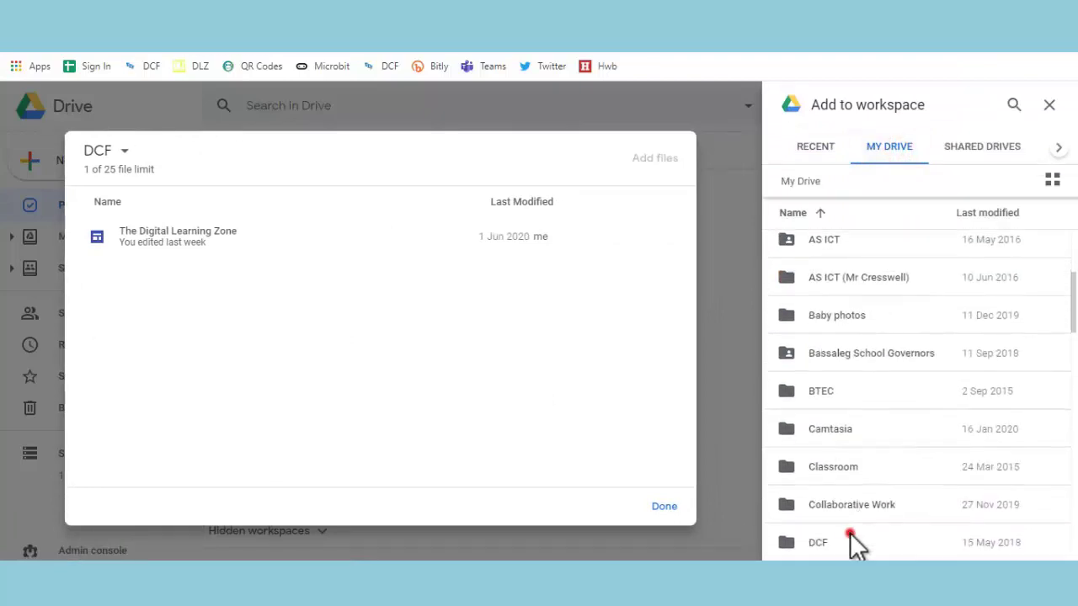
double_click(850, 533)
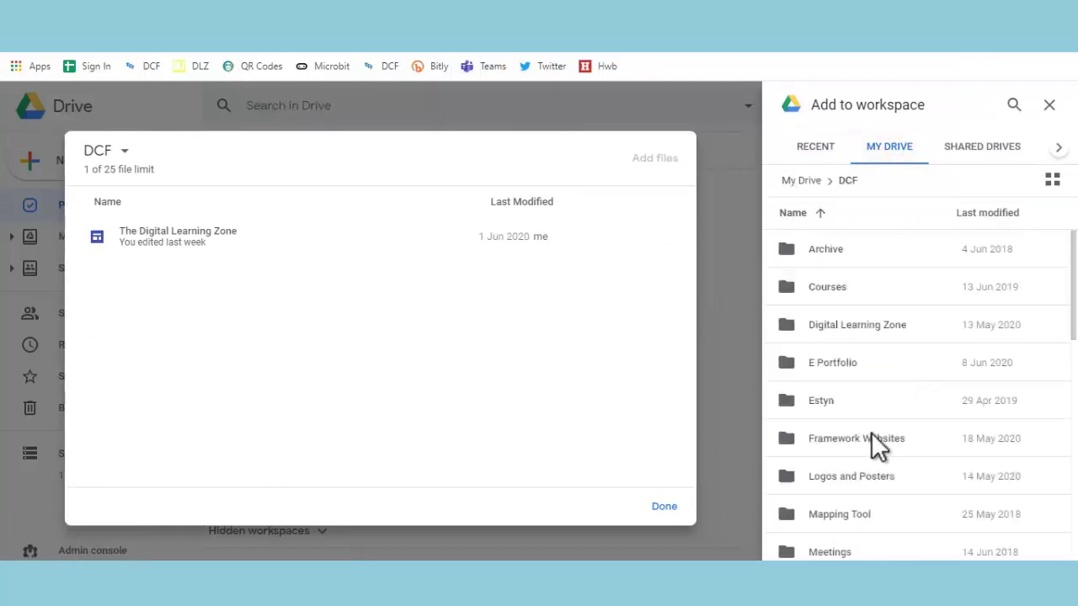
double_click(871, 438)
double_click(837, 249)
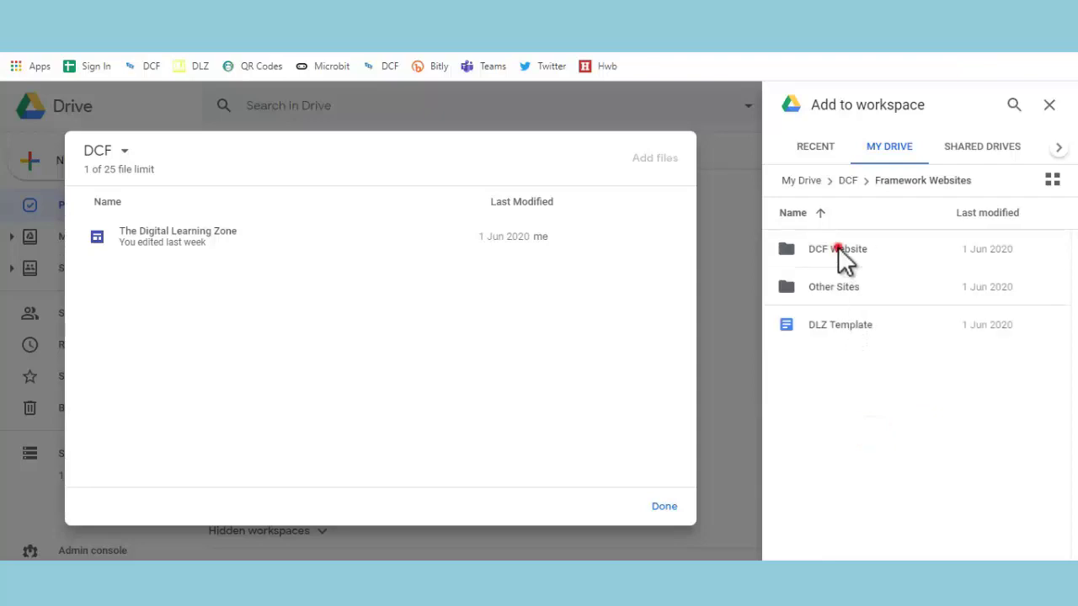
double_click(832, 253)
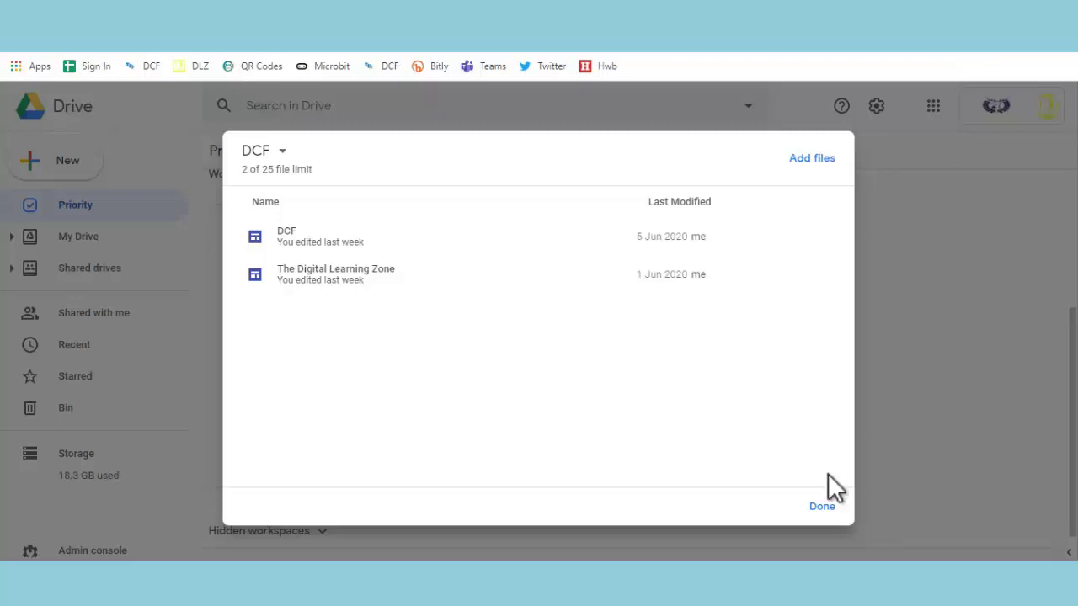
Add DIGITAL WORK POLICY V2 from DCF > The Digital Work Policy > Policy Versions to the DCF workspace
left_click(822, 507)
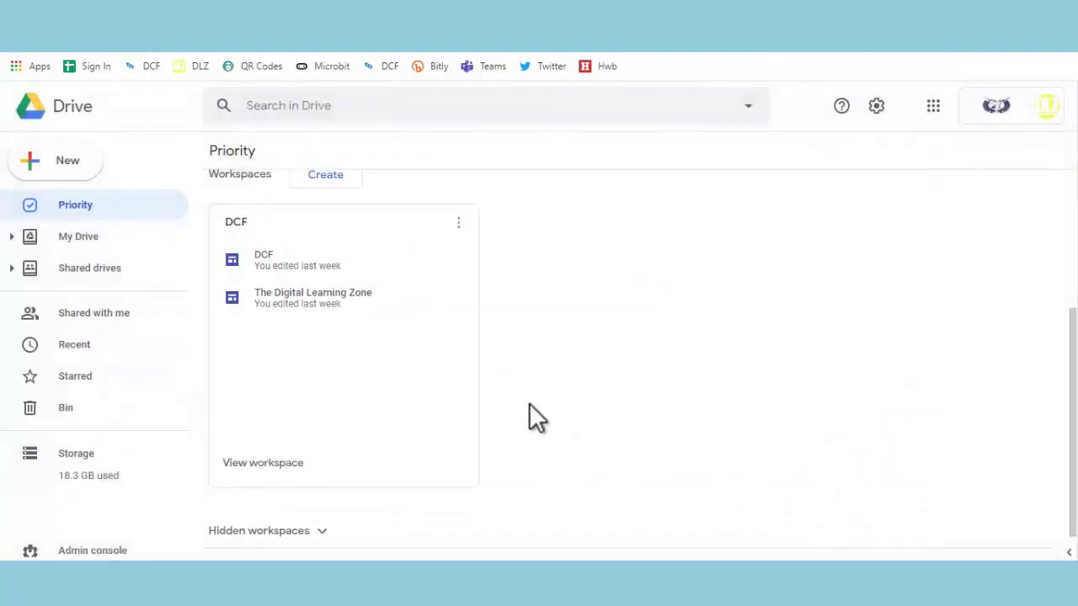
left_click(100, 237)
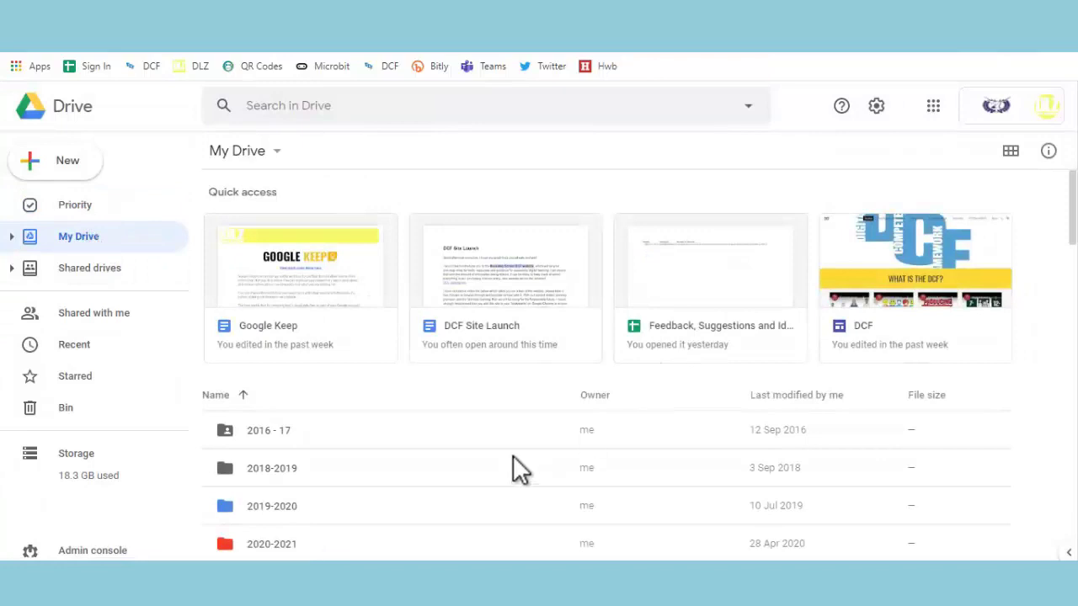
scroll(512, 457, "down", 5)
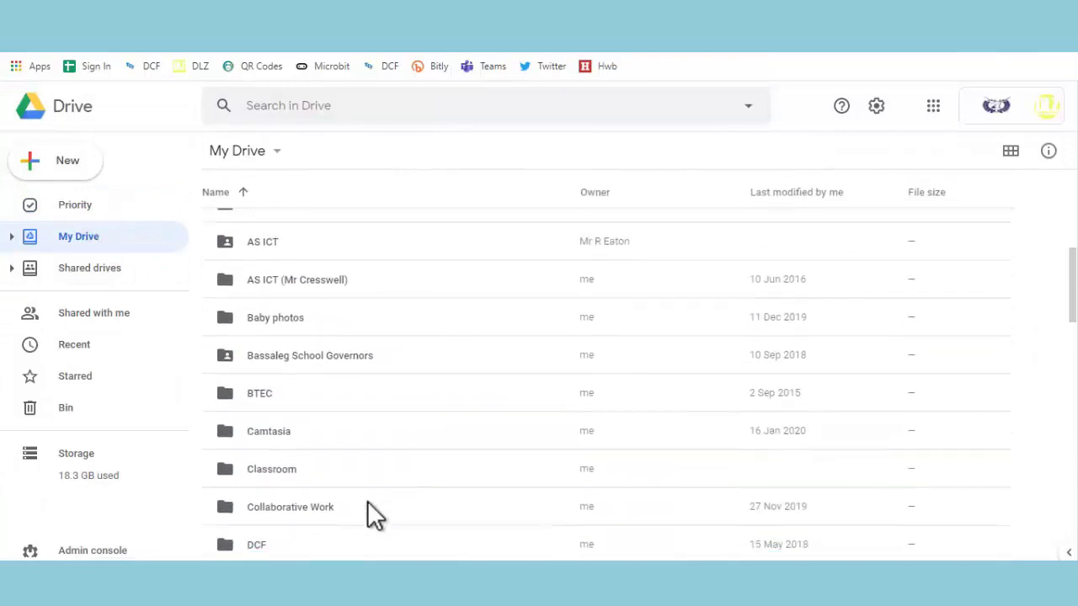
scroll(367, 502, "down", 2)
double_click(308, 408)
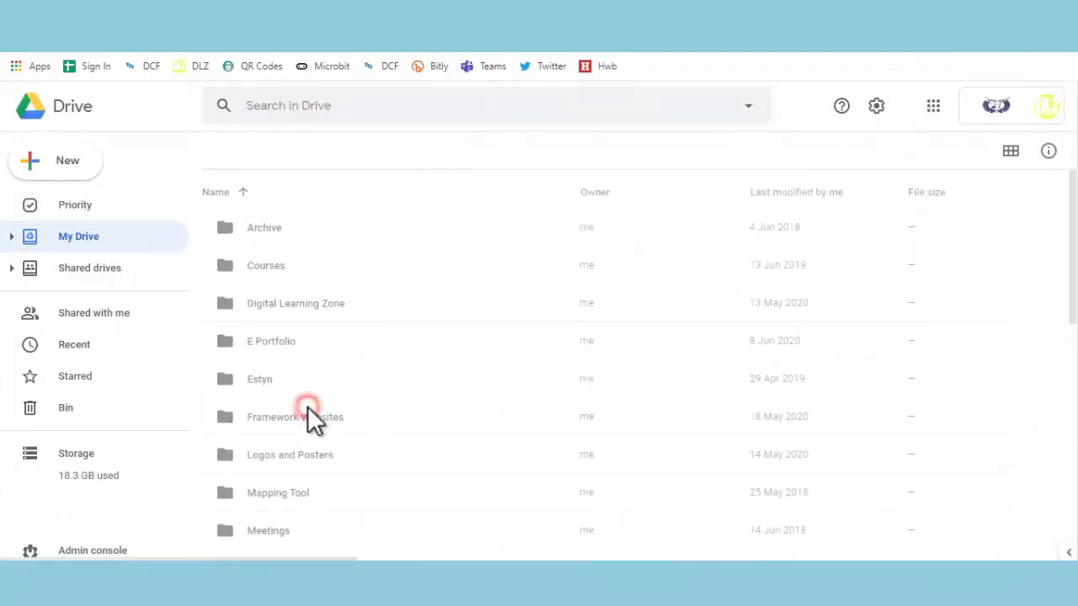
scroll(332, 421, "down", 2)
scroll(332, 417, "down", 3)
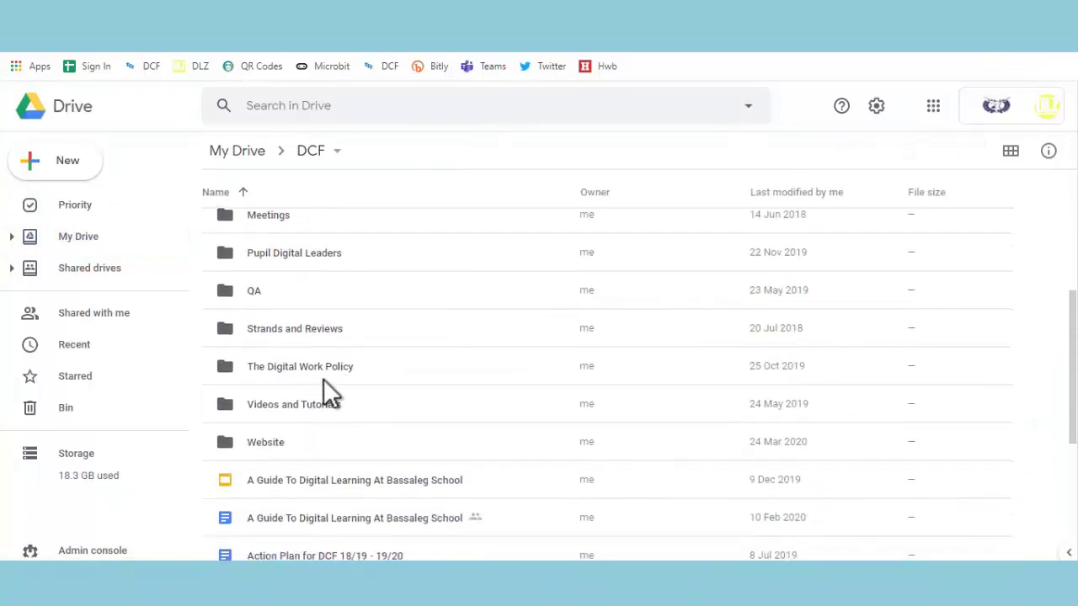
double_click(324, 379)
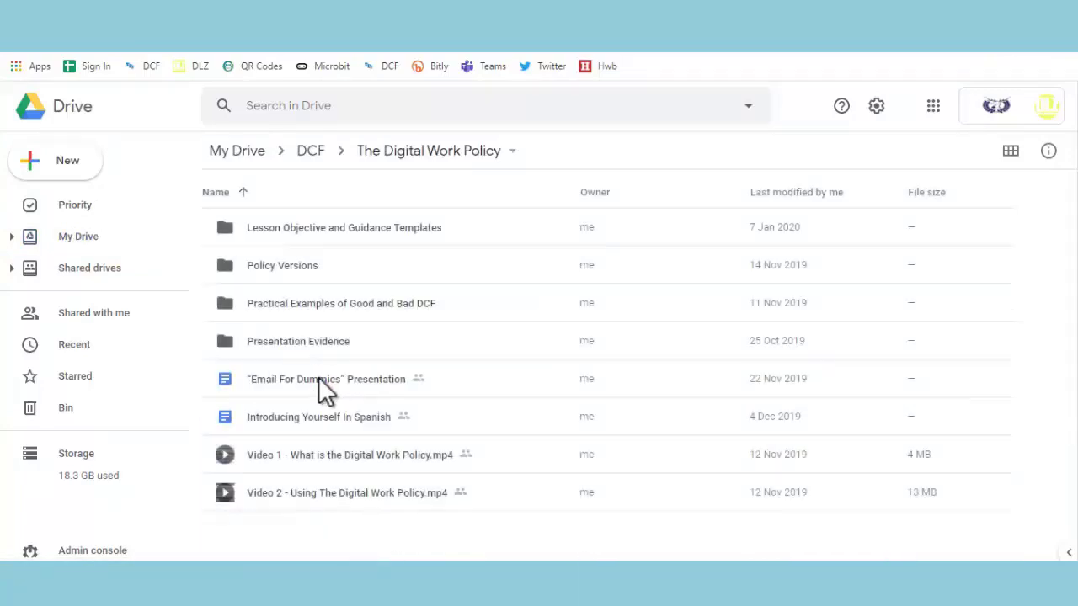
double_click(298, 269)
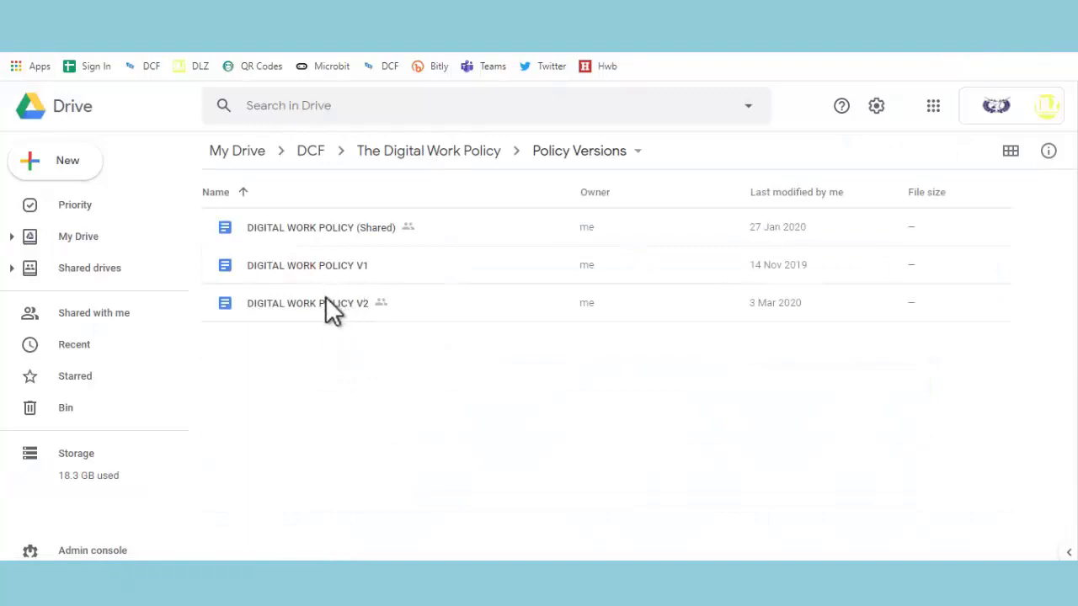
mouse_move(331, 308)
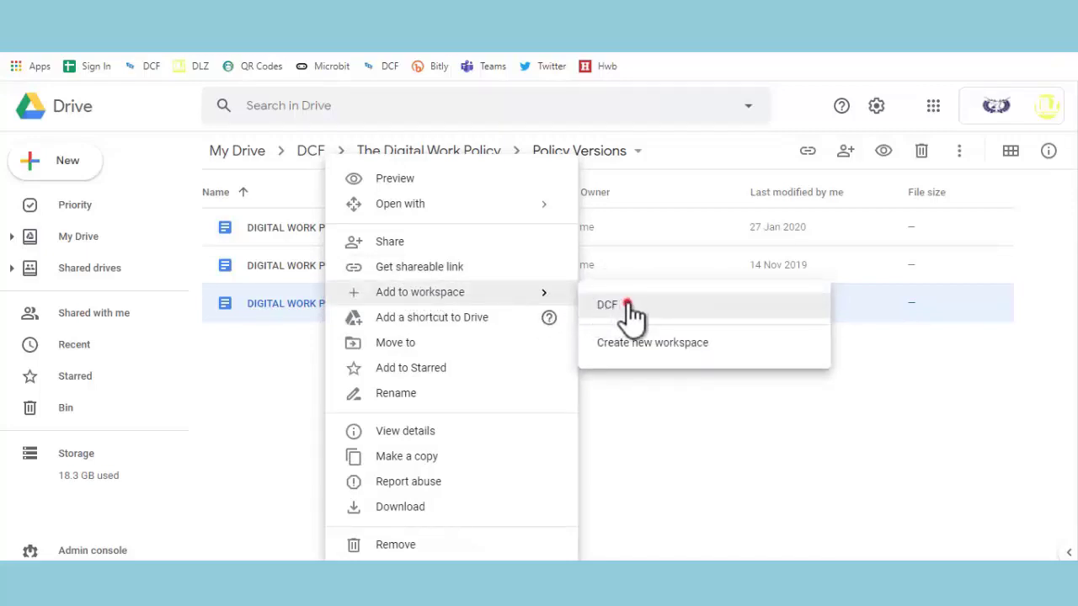
left_click(627, 304)
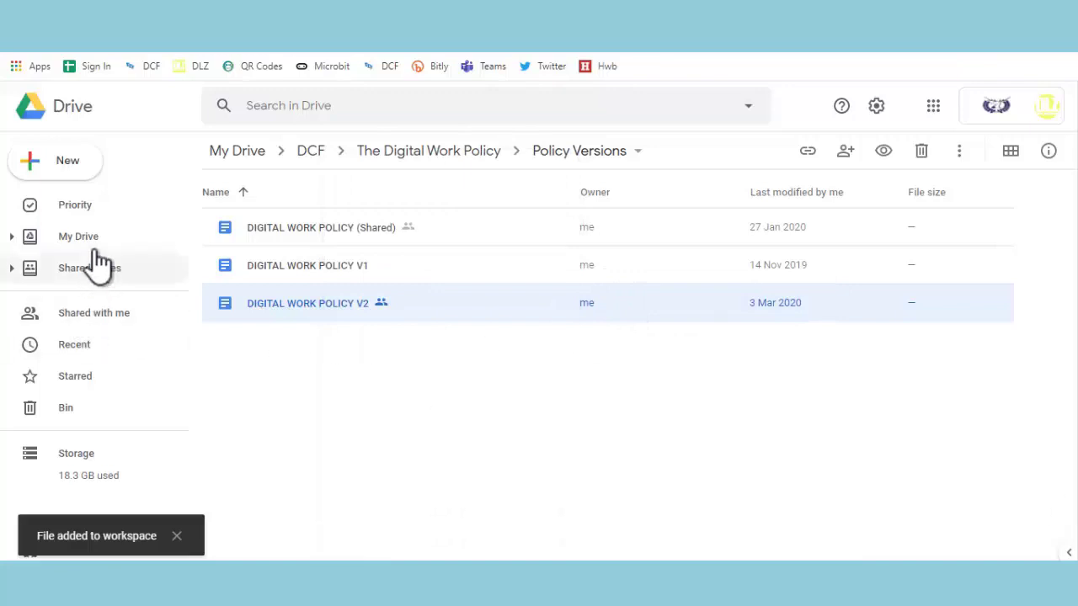
Open the DCF site from the DCF workspace card on the Priority page
left_click(75, 205)
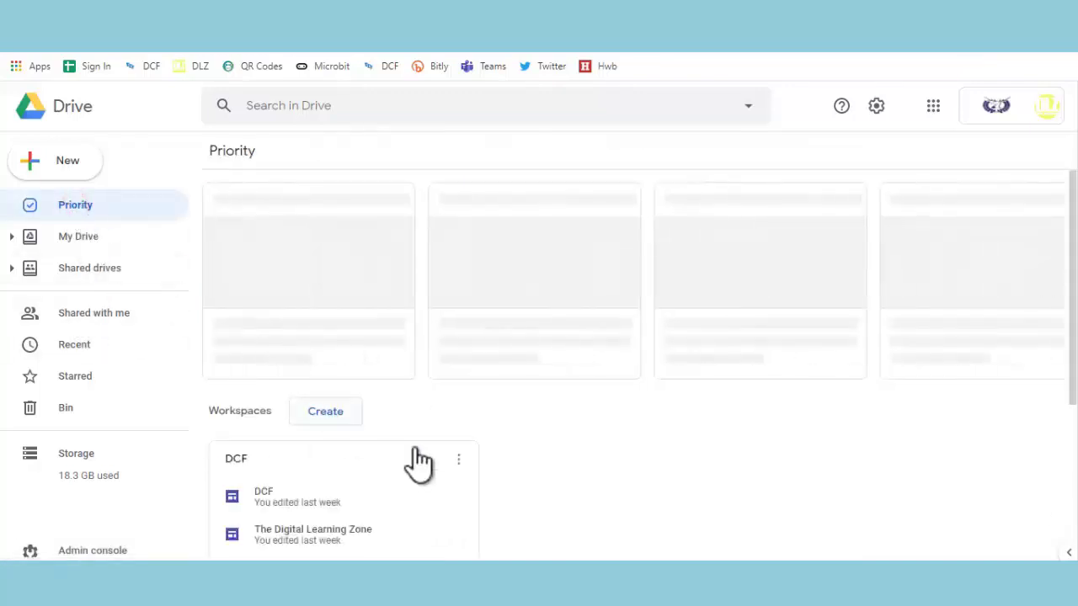
scroll(497, 446, "down", 3)
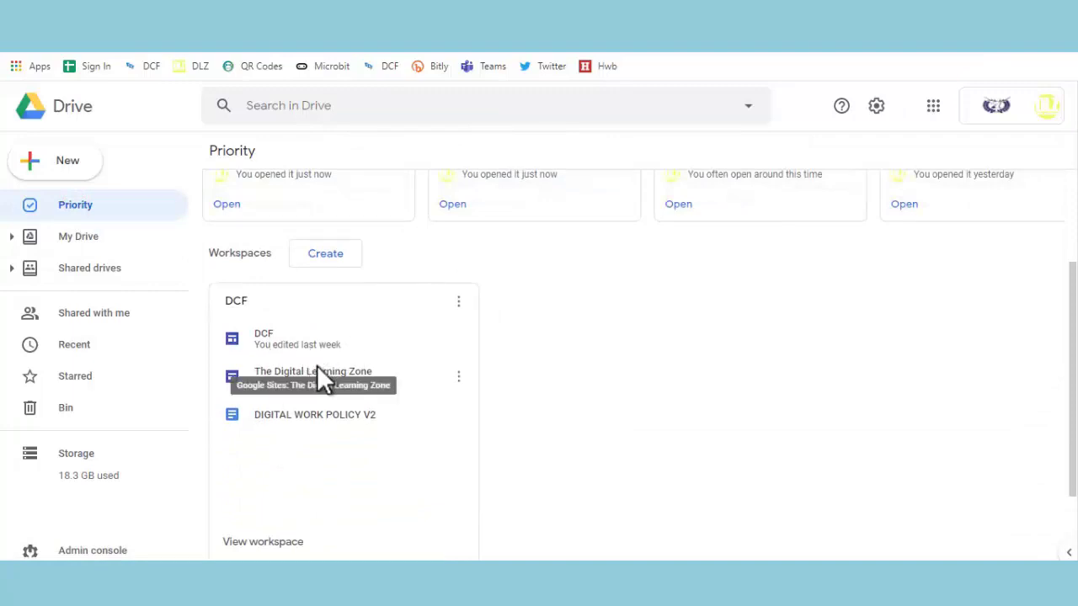
left_click(270, 343)
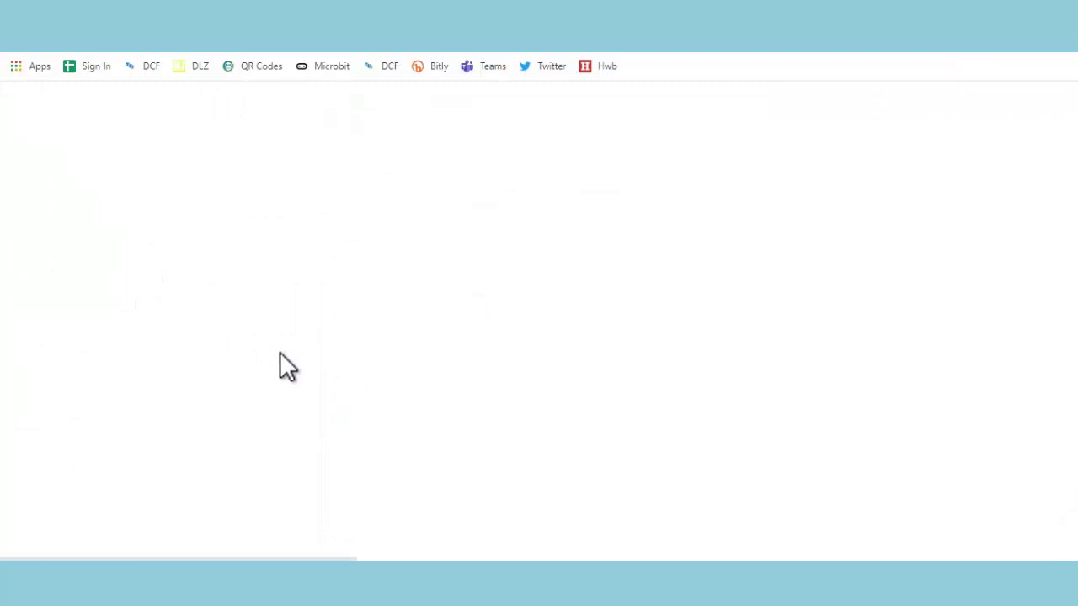